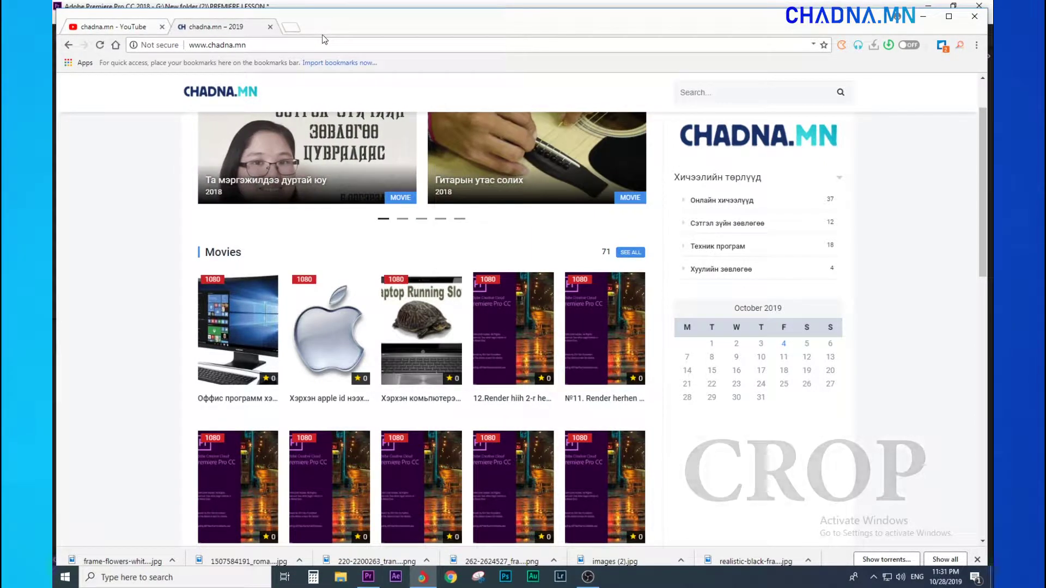
# Minimize the chadna.mn lesson in Chrome to bring the empty CROP sequence into view
pyautogui.click(923, 16)
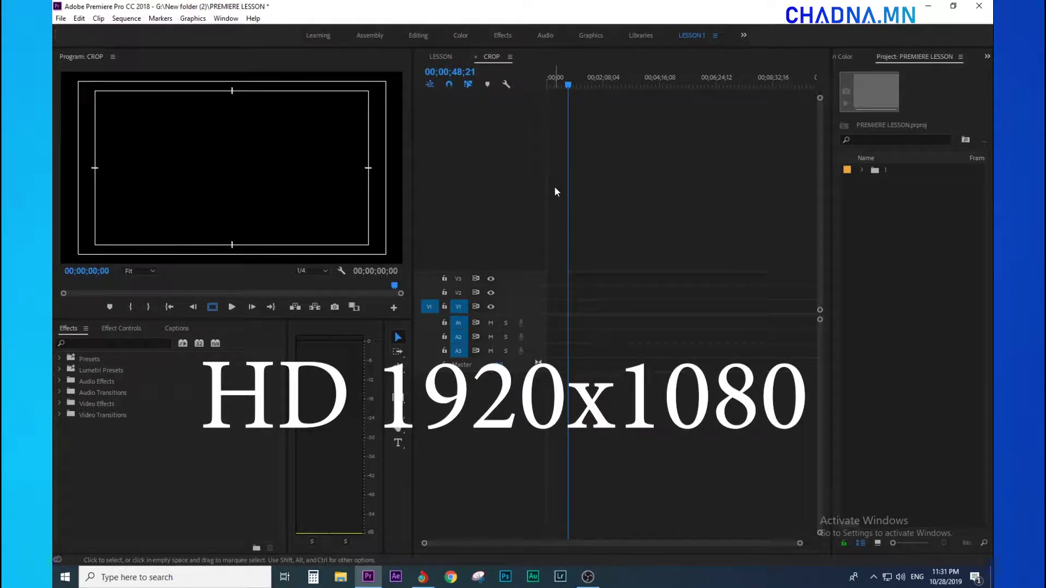
pyautogui.click(555, 187)
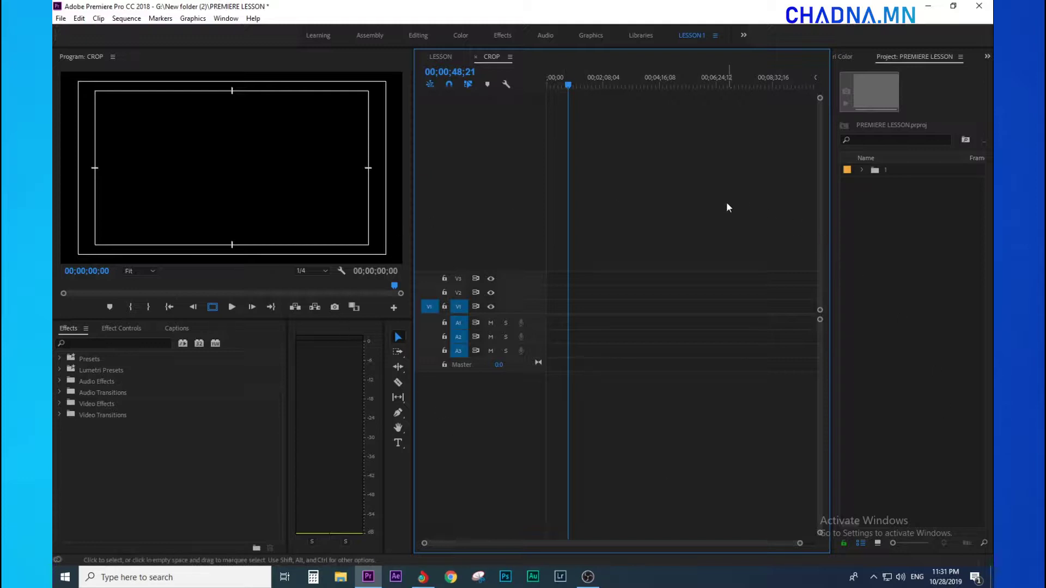
pyautogui.moveTo(737, 177); pyautogui.dragTo(478, 205)
pyautogui.doubleClick(897, 238)
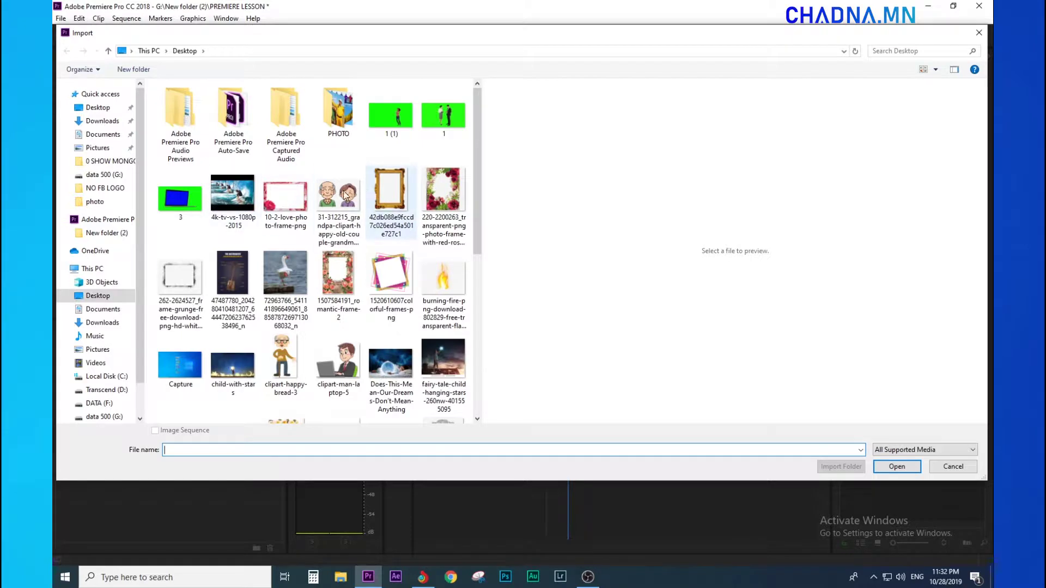
# Import twelve frame images, including the flower, pngtree border and realistic black frames, dismissing the error
pyautogui.click(271, 207)
pyautogui.keyDown('ctrl'); pyautogui.click(390, 190); pyautogui.keyUp('ctrl')
pyautogui.keyDown('ctrl'); pyautogui.click(443, 191); pyautogui.keyUp('ctrl')
pyautogui.keyDown('ctrl'); pyautogui.click(180, 277); pyautogui.keyUp('ctrl')
pyautogui.keyDown('ctrl'); pyautogui.click(443, 275); pyautogui.keyUp('ctrl')
pyautogui.keyDown('ctrl'); pyautogui.click(285, 273); pyautogui.keyUp('ctrl')
pyautogui.scroll(-4, 327, 262)
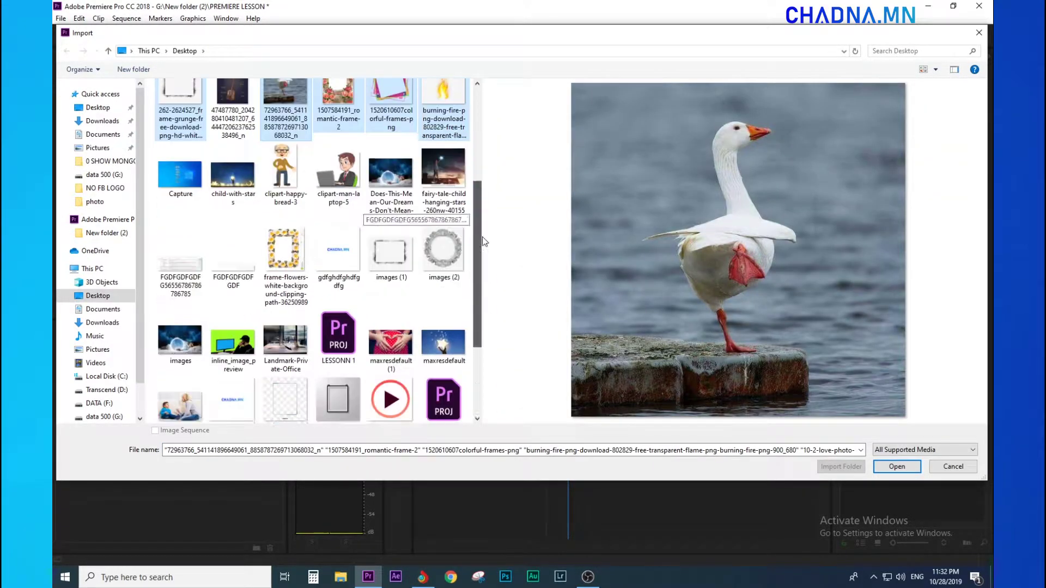
pyautogui.keyDown('ctrl'); pyautogui.click(285, 239); pyautogui.keyUp('ctrl')
pyautogui.keyDown('ctrl'); pyautogui.click(390, 245); pyautogui.keyUp('ctrl')
pyautogui.keyDown('ctrl'); pyautogui.click(435, 251); pyautogui.keyUp('ctrl')
pyautogui.scroll(-2, 434, 250)
pyautogui.keyDown('ctrl'); pyautogui.click(285, 305); pyautogui.keyUp('ctrl')
pyautogui.keyDown('ctrl'); pyautogui.click(337, 305); pyautogui.keyUp('ctrl')
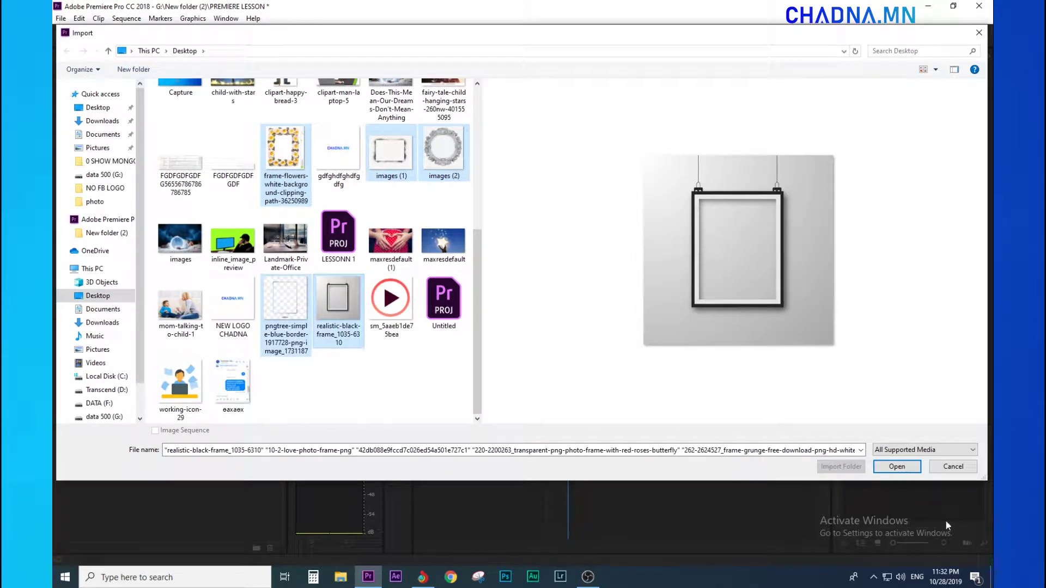
pyautogui.click(902, 470)
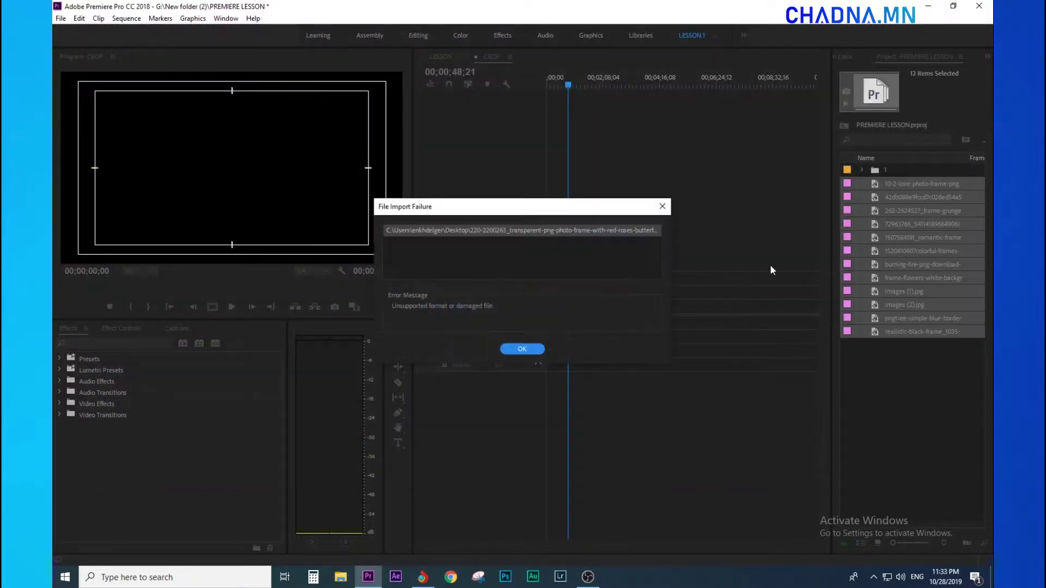
pyautogui.click(525, 353)
# Lay the twelve frame images end to end at the start of V1, then reopen the import window
pyautogui.moveTo(887, 327)
pyautogui.mouseDown()
pyautogui.moveTo(621, 290)
pyautogui.moveTo(548, 305)
pyautogui.mouseUp()
pyautogui.moveTo(560, 77); pyautogui.dragTo(534, 83)
pyautogui.press('=')
pyautogui.press('=')
pyautogui.press('=')
pyautogui.hotkey('ctrl', '=')
pyautogui.press('=')
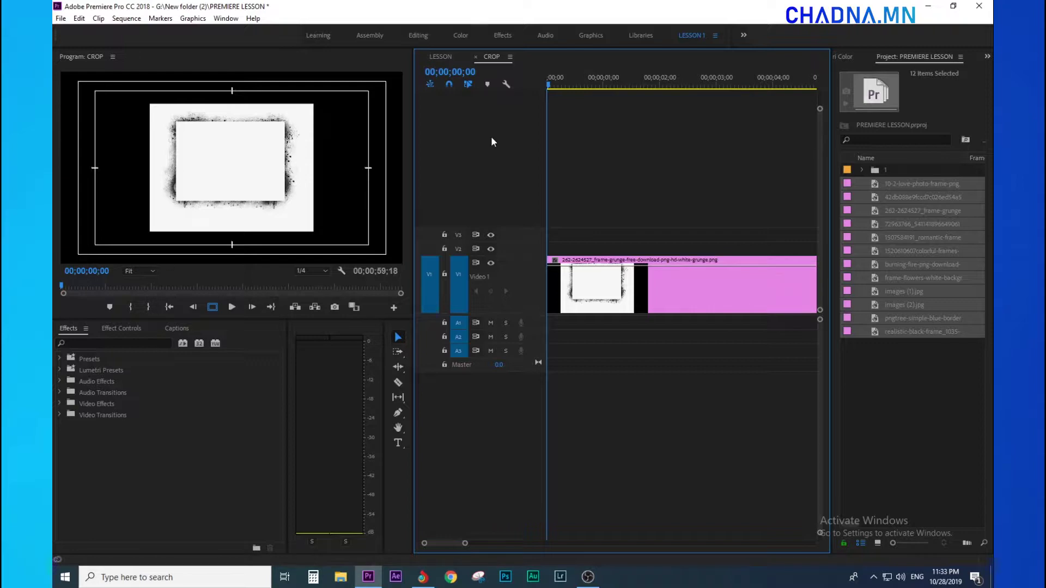
pyautogui.moveTo(567, 82); pyautogui.dragTo(594, 82)
pyautogui.press('-')
pyautogui.click(925, 419)
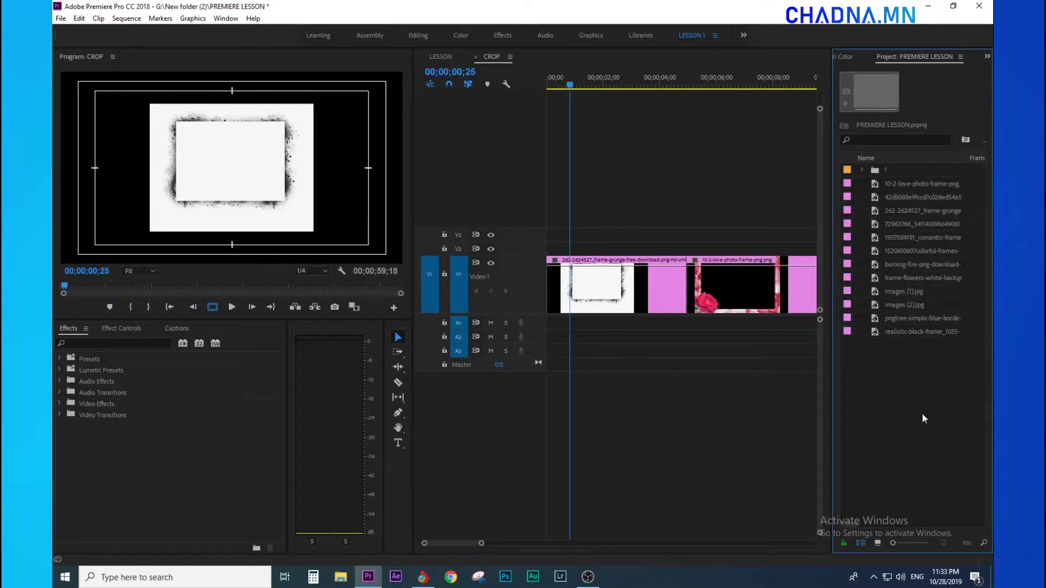
pyautogui.doubleClick(925, 418)
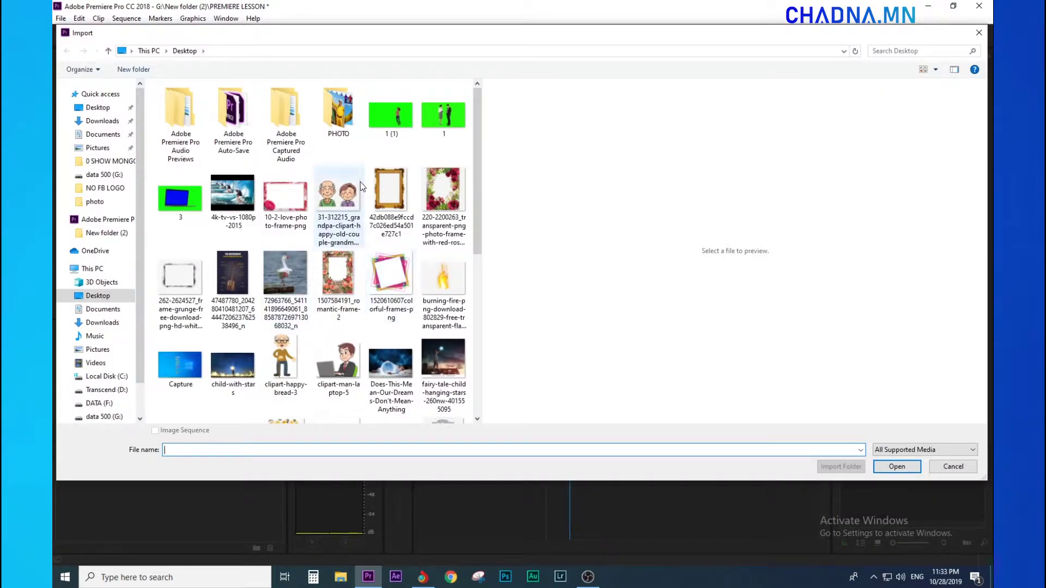
# Import the MVI_8026.MOV gramophone video and enlarge its audio track
pyautogui.click(322, 146)
pyautogui.click(881, 466)
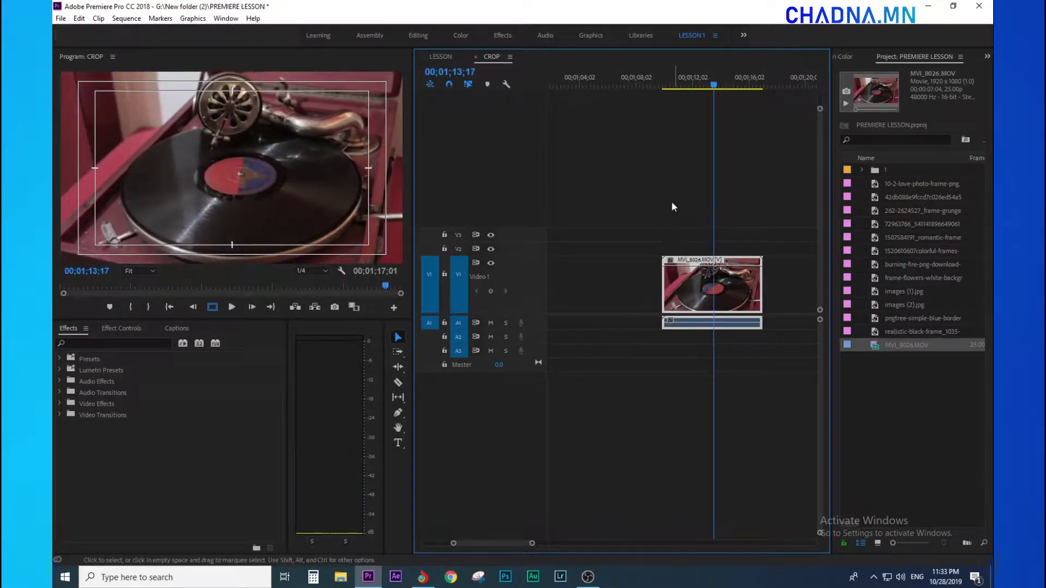
pyautogui.moveTo(531, 330); pyautogui.dragTo(532, 386)
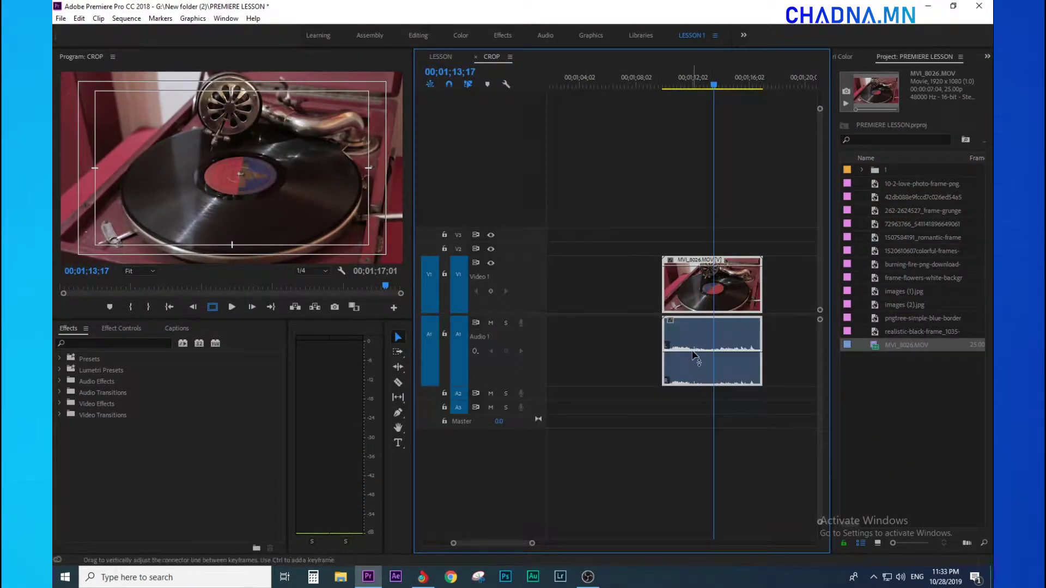
# Unlink the gramophone clip's audio, delete it, and move the video up onto V2
pyautogui.rightClick(693, 338)
pyautogui.click(717, 198)
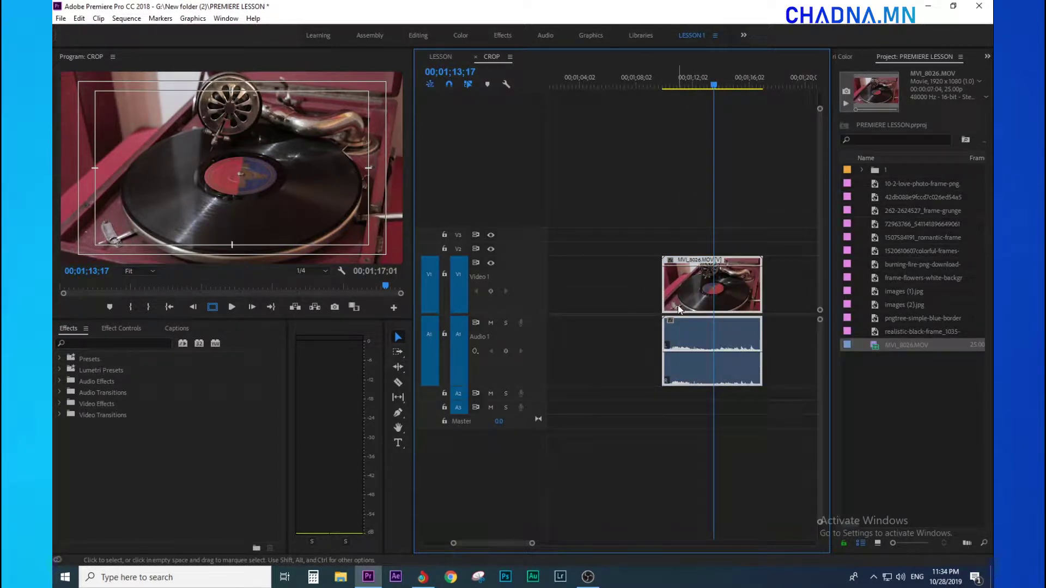
pyautogui.rightClick(678, 308)
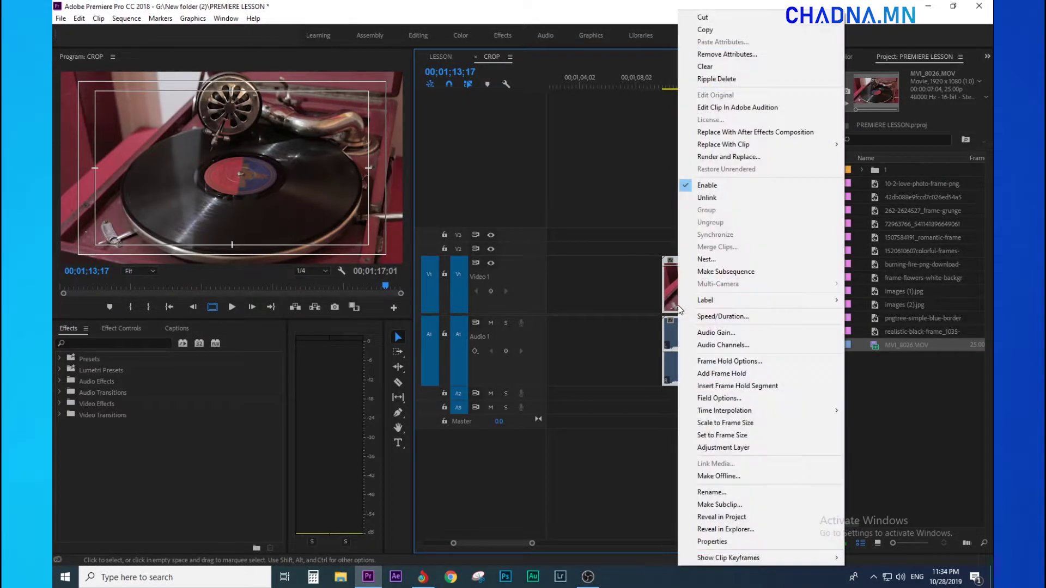
pyautogui.click(722, 198)
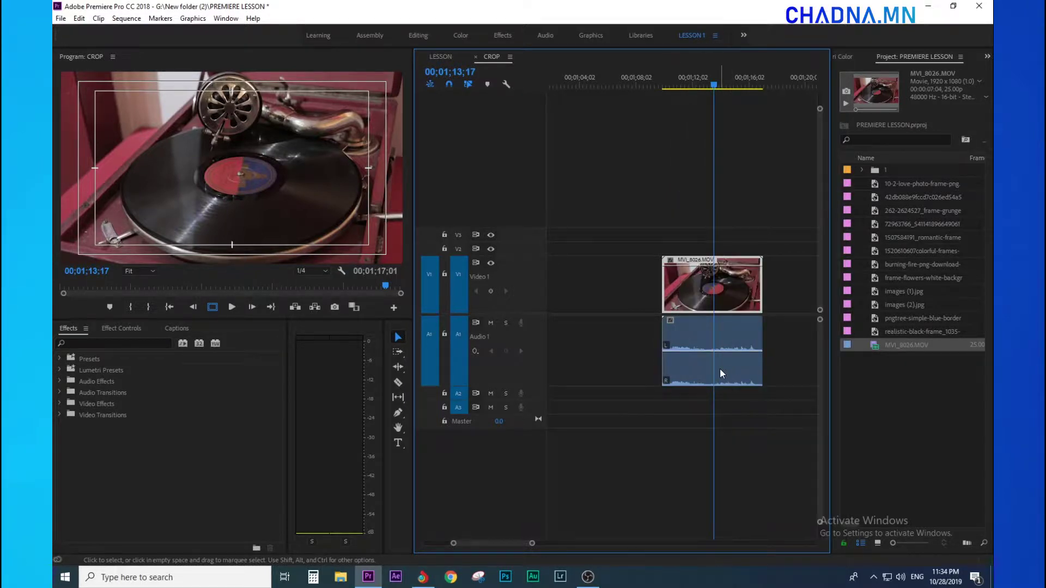
pyautogui.click(720, 371)
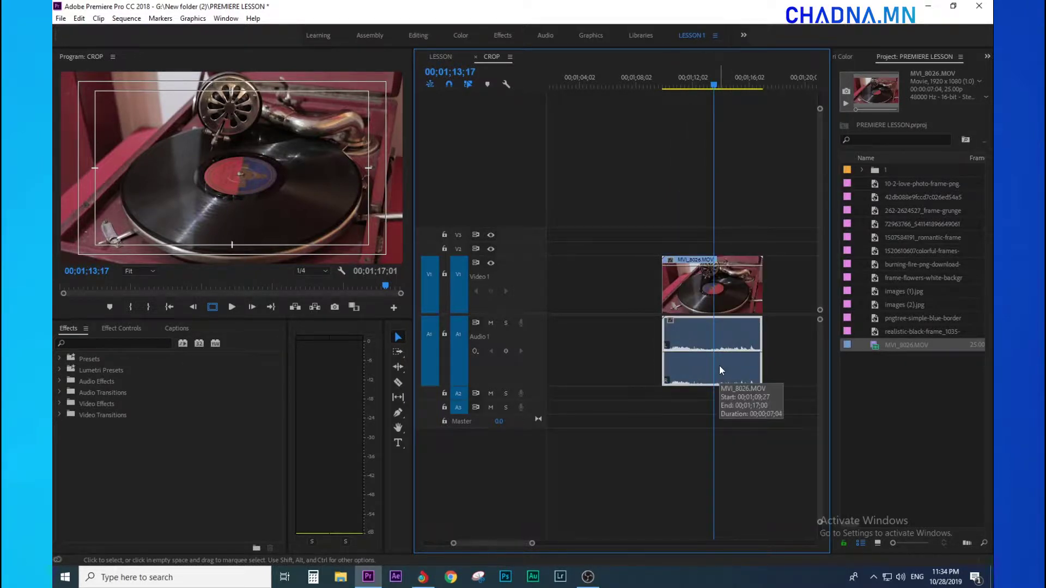
pyautogui.press('Delete')
pyautogui.press('-')
pyautogui.press('-')
pyautogui.moveTo(685, 283); pyautogui.dragTo(558, 251)
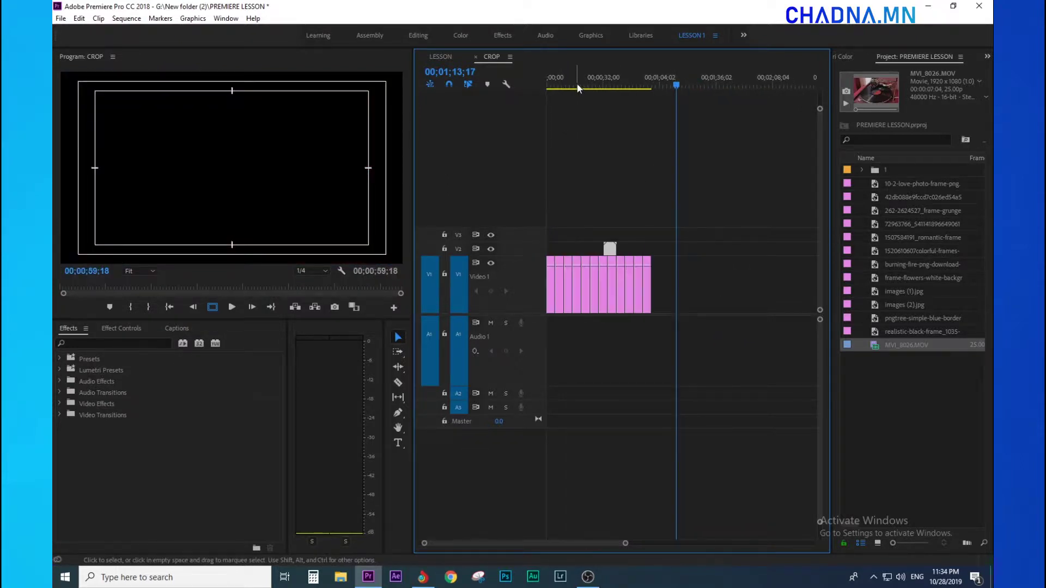
# Put the gramophone clip at the sequence start on V1, underneath the frame images
pyautogui.press('Home')
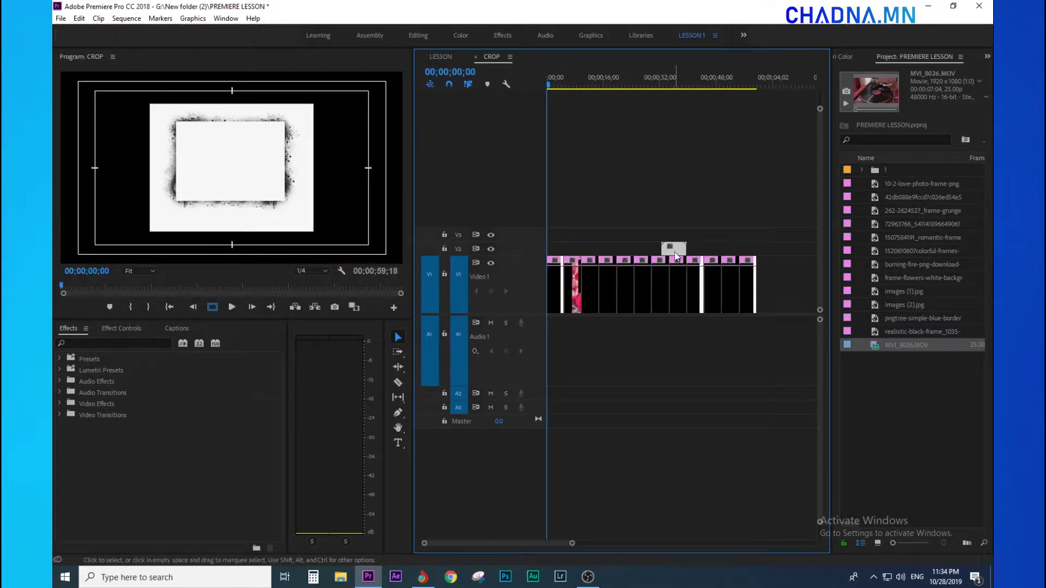
pyautogui.moveTo(681, 265); pyautogui.dragTo(567, 252)
pyautogui.press('space')
pyautogui.press('=')
pyautogui.press('=')
pyautogui.press('-')
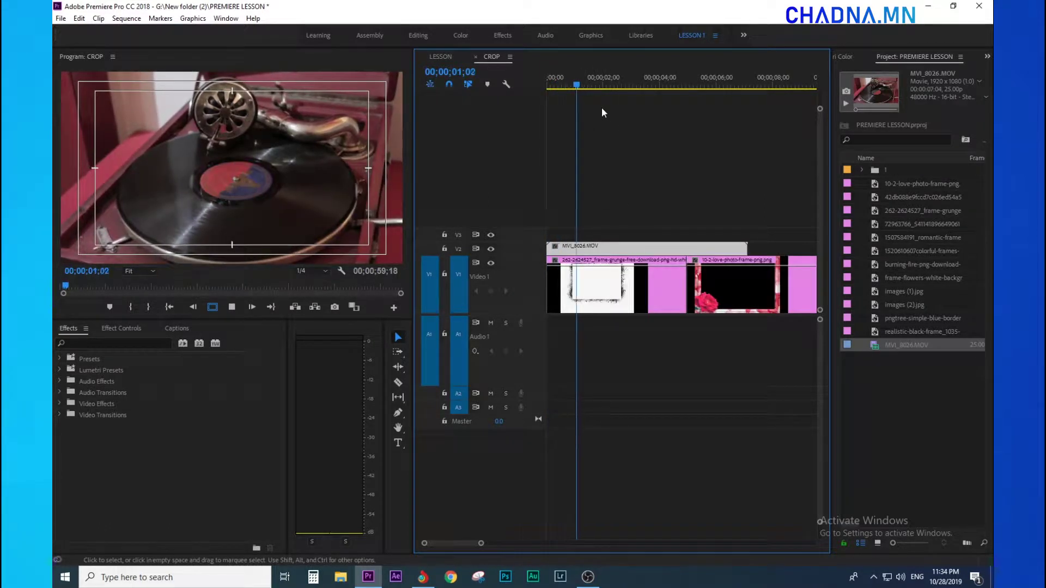
pyautogui.press('-')
pyautogui.press('-')
pyautogui.press('-')
pyautogui.press('=')
pyautogui.moveTo(553, 248); pyautogui.dragTo(556, 234)
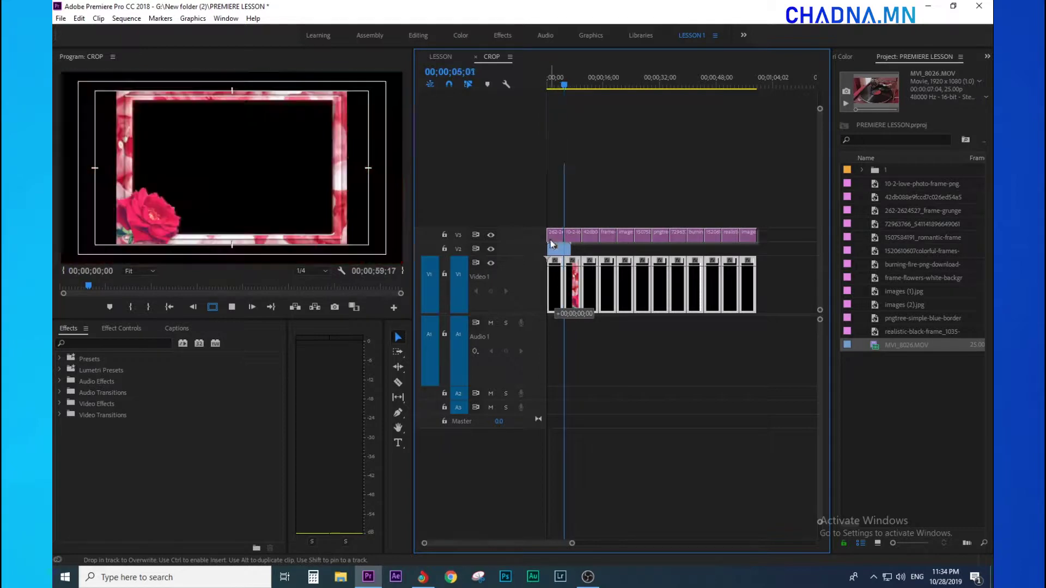
pyautogui.press('=')
pyautogui.press('space')
pyautogui.press('-')
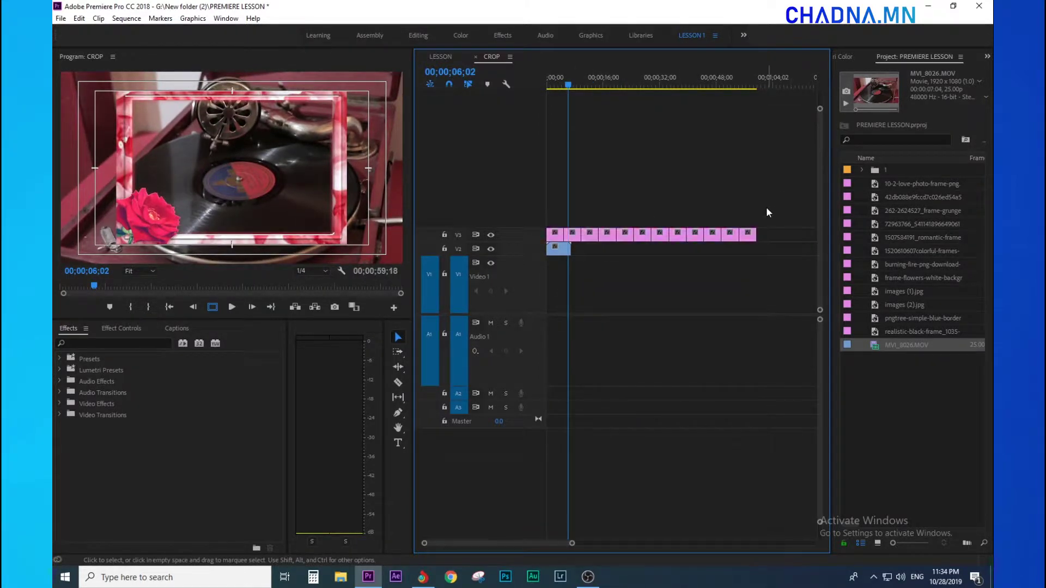
pyautogui.moveTo(555, 250); pyautogui.dragTo(543, 316)
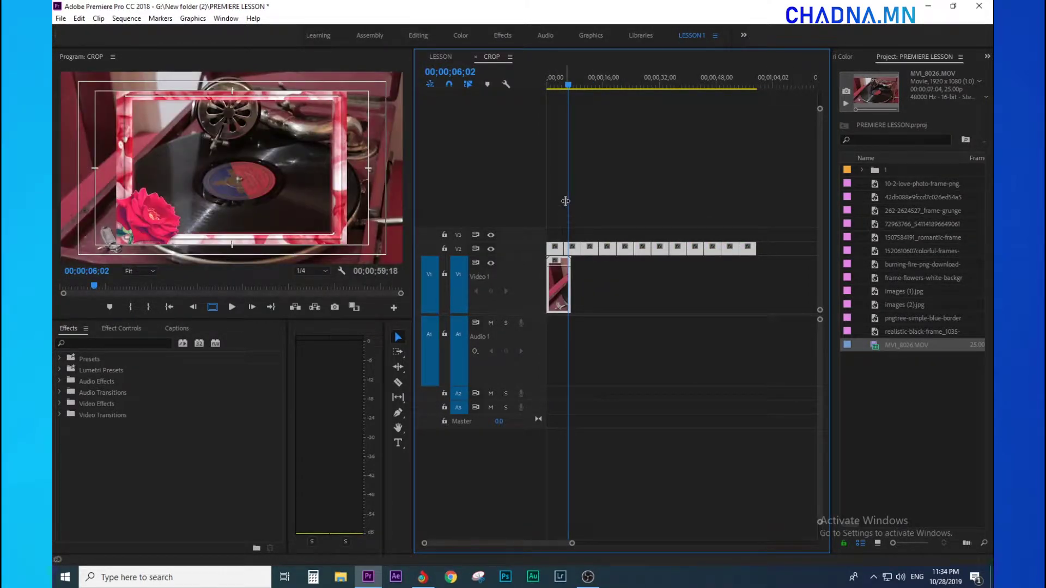
# Trim the 10-2-love photo frame on V2 to start at 0 and play the opening
pyautogui.press('Home')
pyautogui.press('space')
pyautogui.press('=')
pyautogui.press('=')
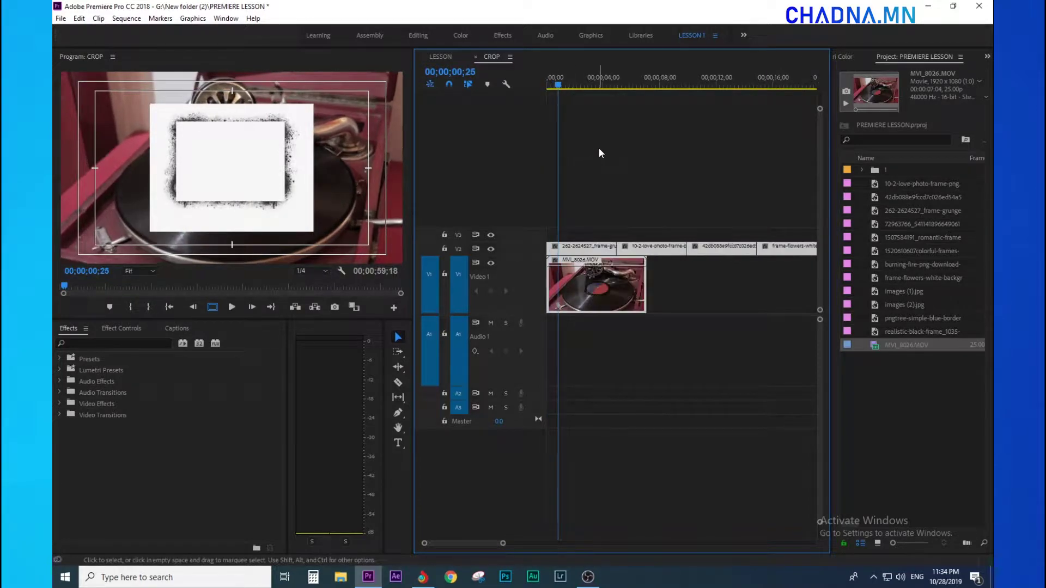
pyautogui.press('space')
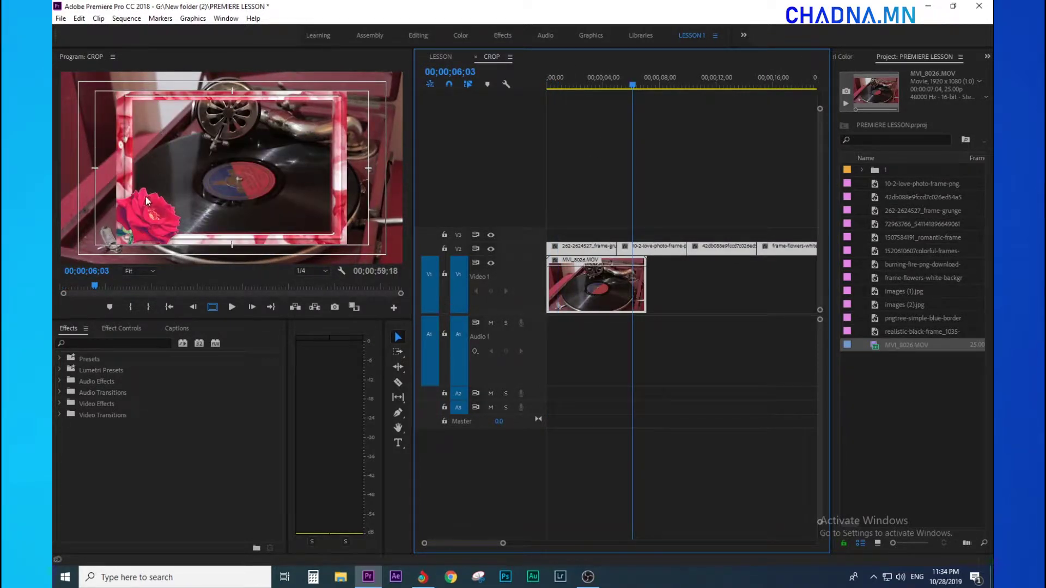
pyautogui.moveTo(635, 208)
pyautogui.mouseDown()
pyautogui.moveTo(591, 251)
pyautogui.moveTo(656, 233)
pyautogui.mouseUp()
pyautogui.press('-')
pyautogui.moveTo(581, 248); pyautogui.dragTo(505, 242)
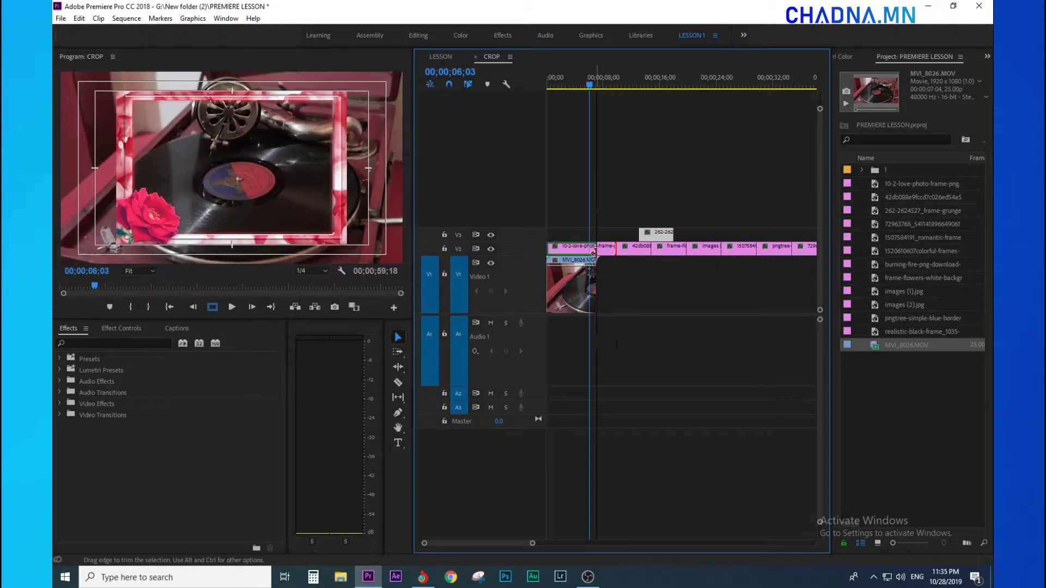
pyautogui.press('=')
pyautogui.press('=')
pyautogui.click(614, 246)
pyautogui.moveTo(616, 78); pyautogui.dragTo(549, 77)
pyautogui.press('=')
pyautogui.press('space')
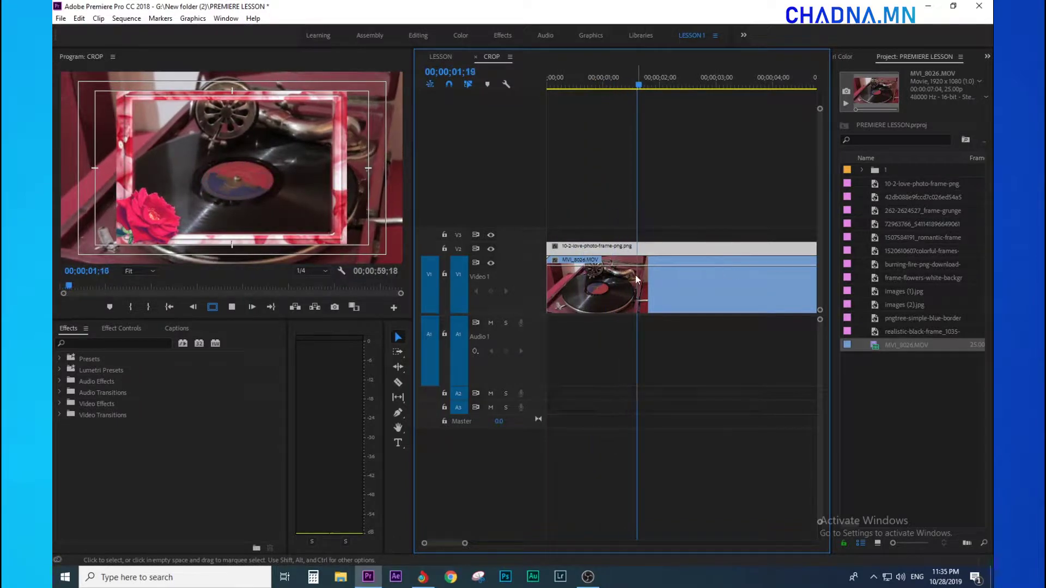
# Try a 78 scale on the gramophone clip's Motion settings, then set it back to 100
pyautogui.press('space')
pyautogui.click(650, 293)
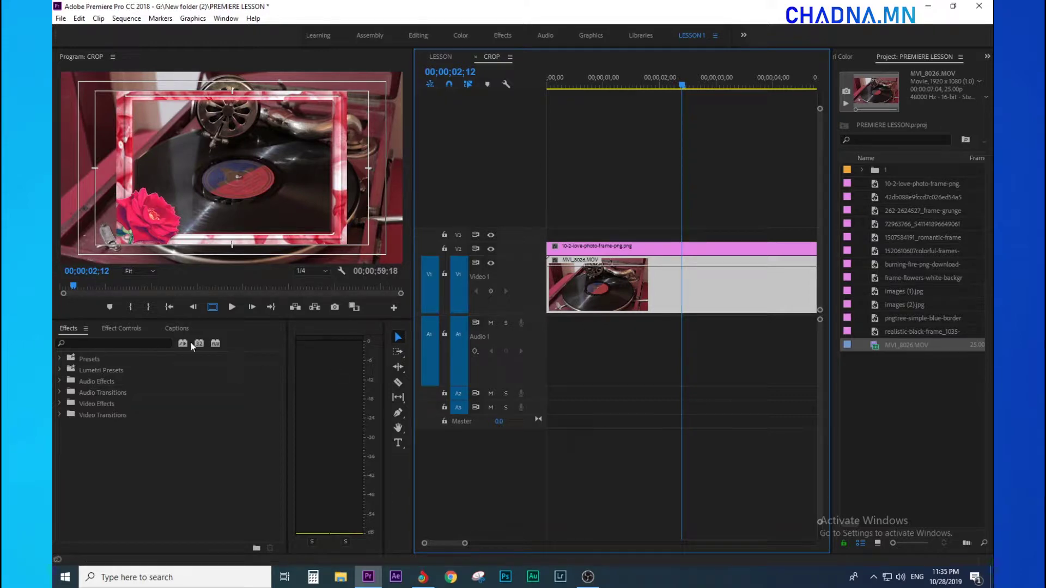
pyautogui.click(121, 328)
pyautogui.click(130, 398)
pyautogui.write('78')
pyautogui.press('Return')
pyautogui.moveTo(143, 398); pyautogui.dragTo(140, 398)
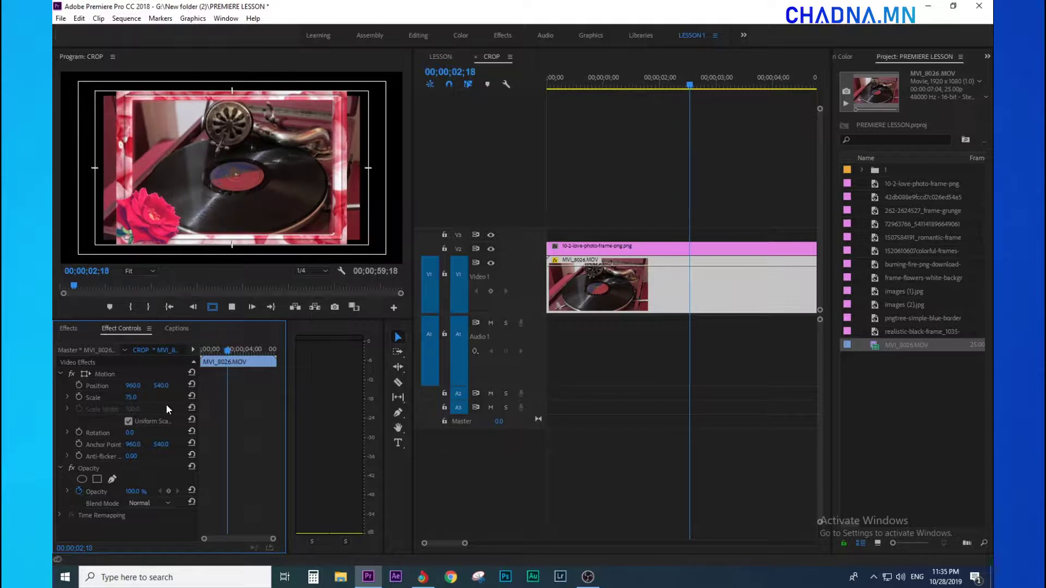
pyautogui.click(131, 398)
pyautogui.write('100')
pyautogui.press('Return')
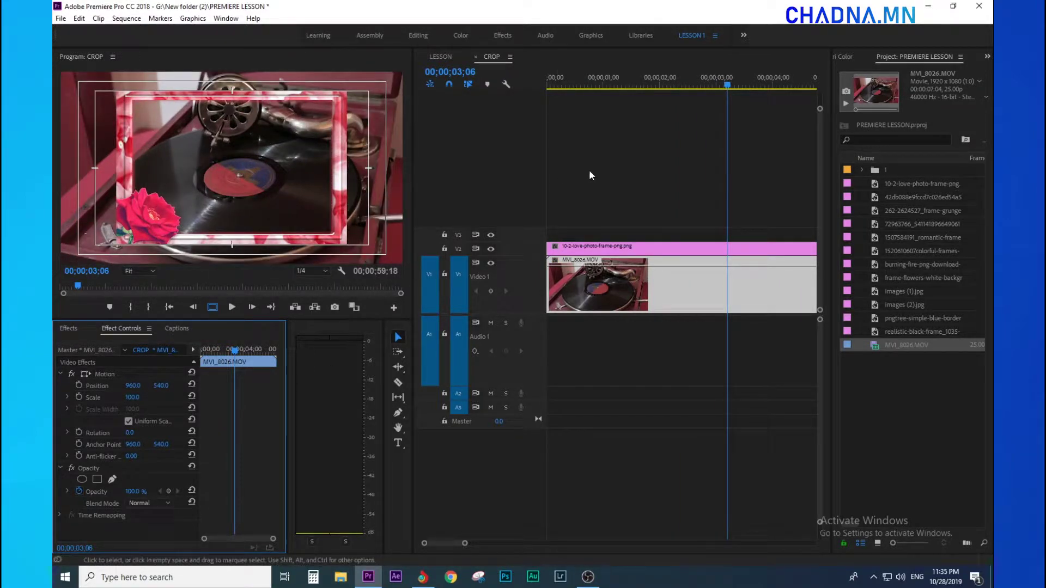
# Preview the gramophone clip inside the love frame, then reselect MVI_8026.MOV and show the Effects list
pyautogui.moveTo(621, 84); pyautogui.dragTo(612, 71)
pyautogui.press('-')
pyautogui.press('-')
pyautogui.press('-')
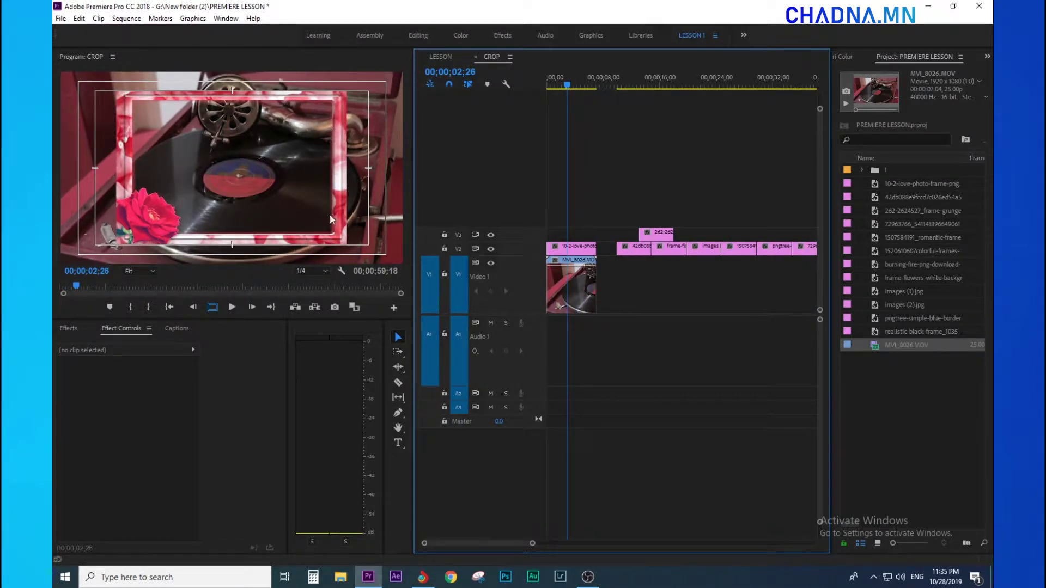
pyautogui.click(224, 178)
pyautogui.press('space')
pyautogui.click(592, 260)
pyautogui.press('=')
pyautogui.press('=')
pyautogui.click(596, 250)
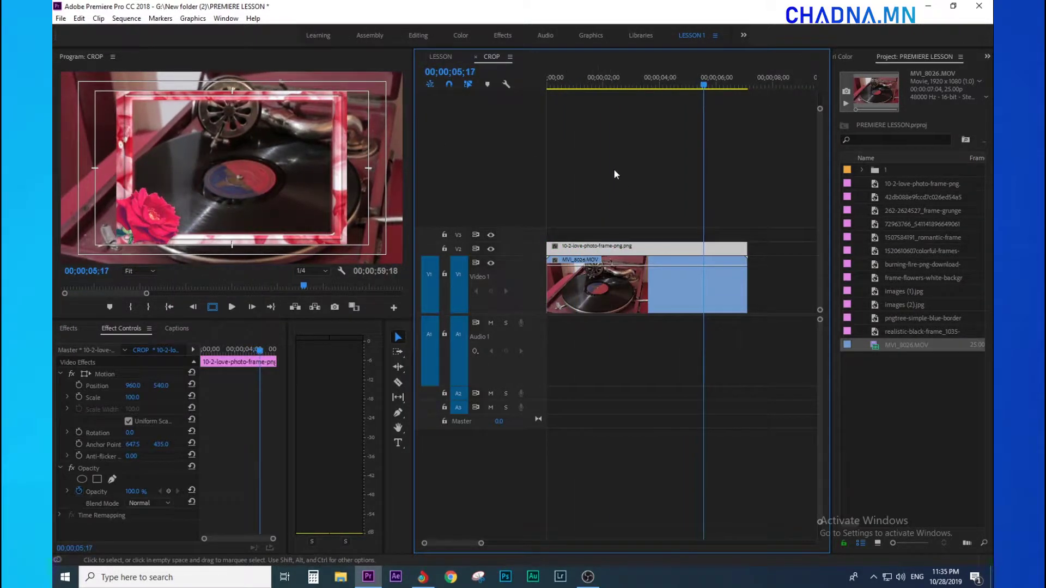
pyautogui.click(586, 71)
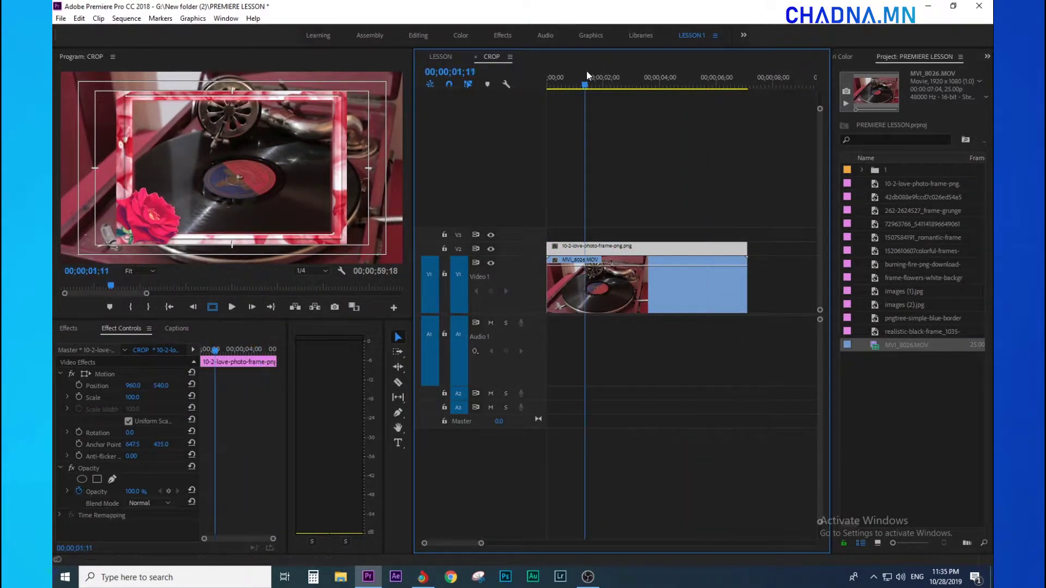
pyautogui.click(639, 290)
pyautogui.click(71, 331)
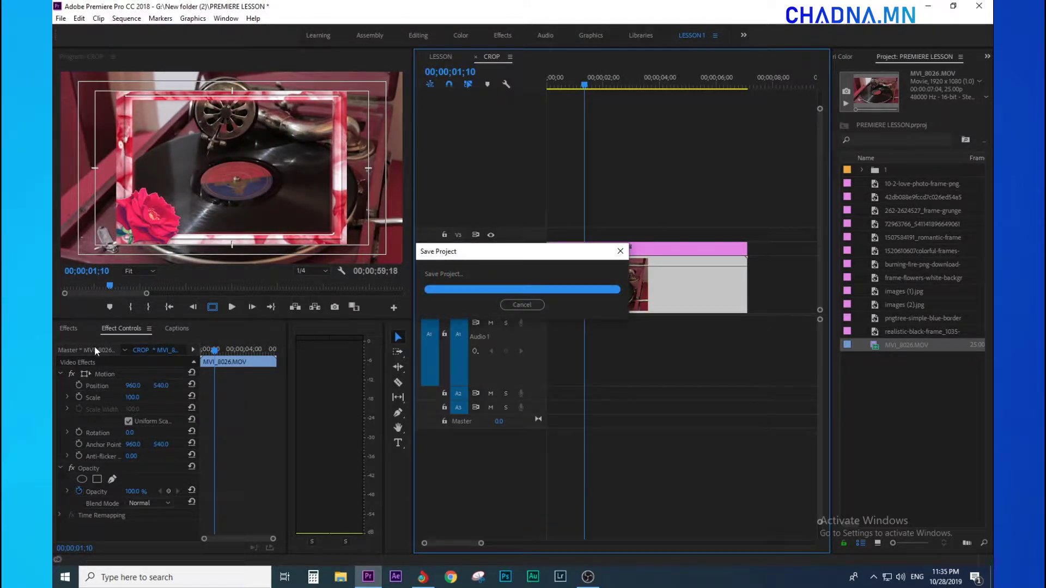
pyautogui.click(85, 342)
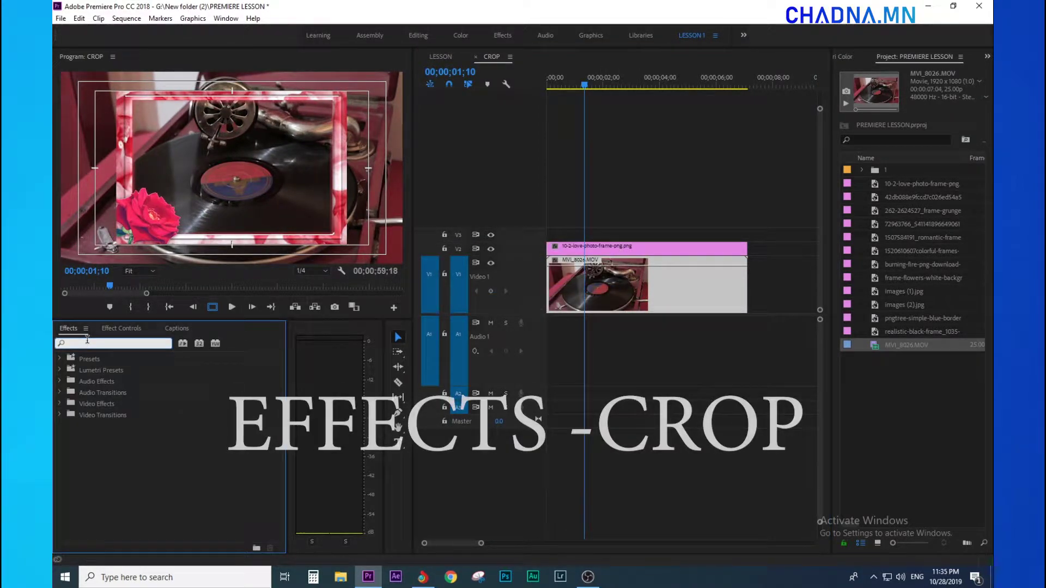
# Apply the Crop effect to the MVI_8026 gramophone clip
pyautogui.write('crop')
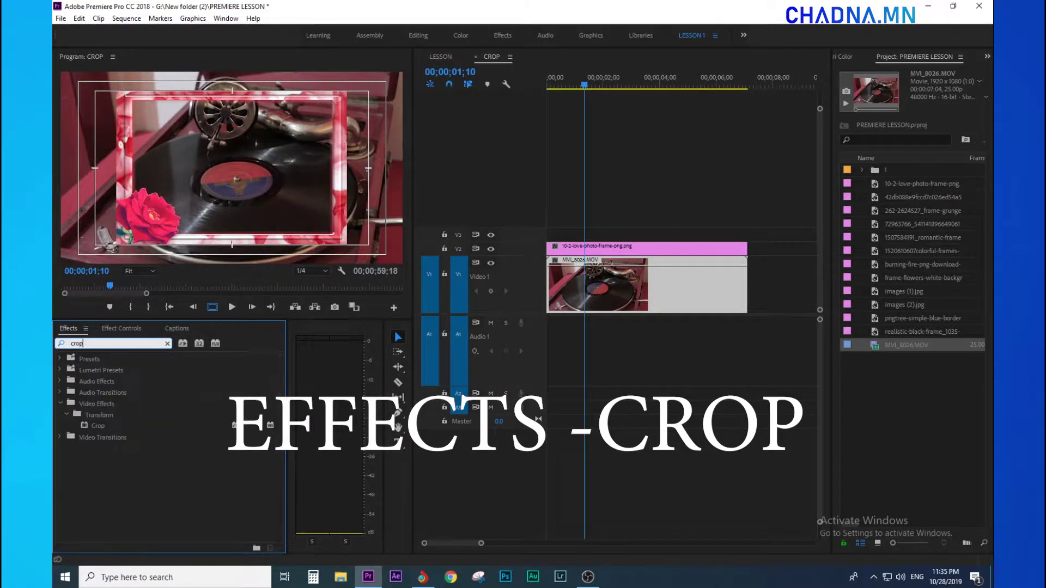
pyautogui.moveTo(83, 422); pyautogui.dragTo(590, 280)
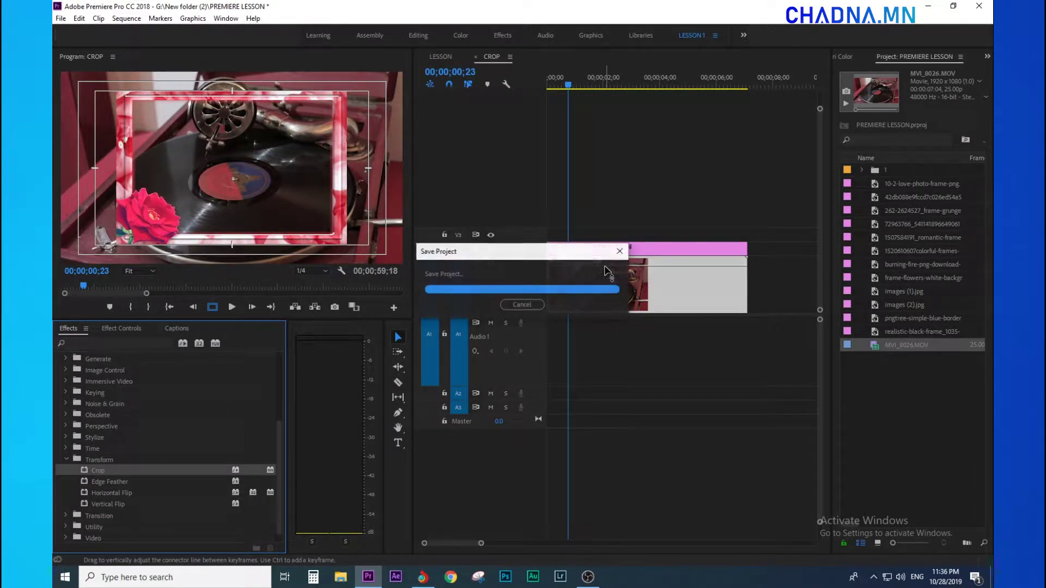
pyautogui.click(612, 296)
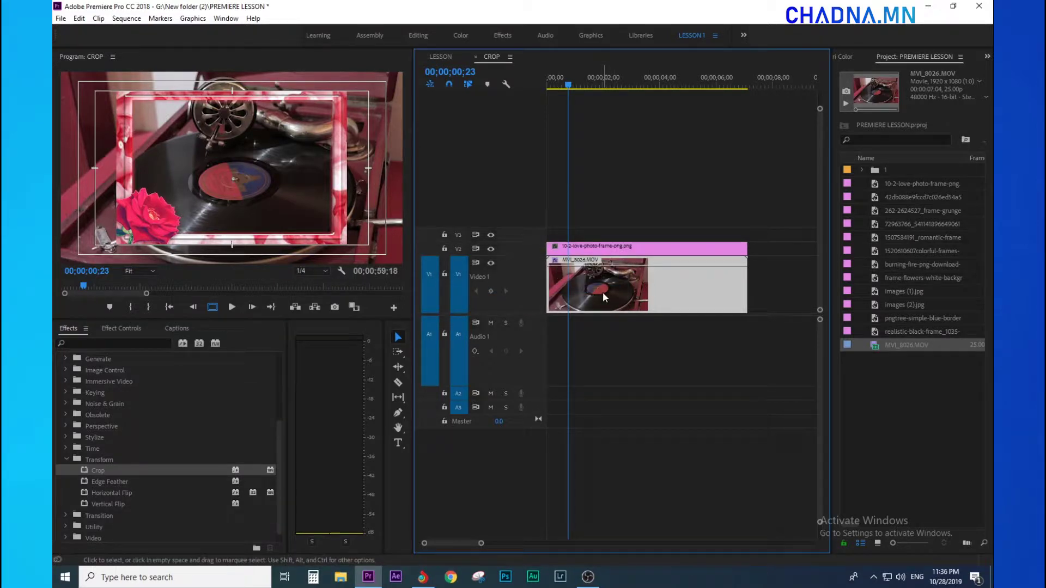
pyautogui.click(121, 329)
pyautogui.scroll(-3, 283, 443)
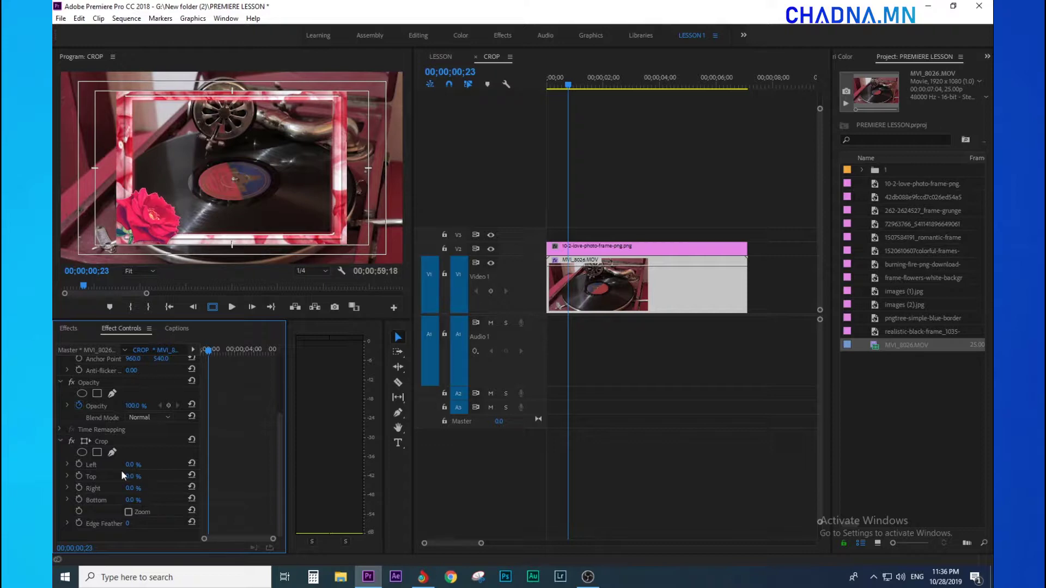
# Set the Crop to 18% left, 14% top, 19% right and 14% bottom
pyautogui.moveTo(133, 464)
pyautogui.mouseDown()
pyautogui.moveTo(152, 464)
pyautogui.moveTo(129, 464)
pyautogui.mouseUp()
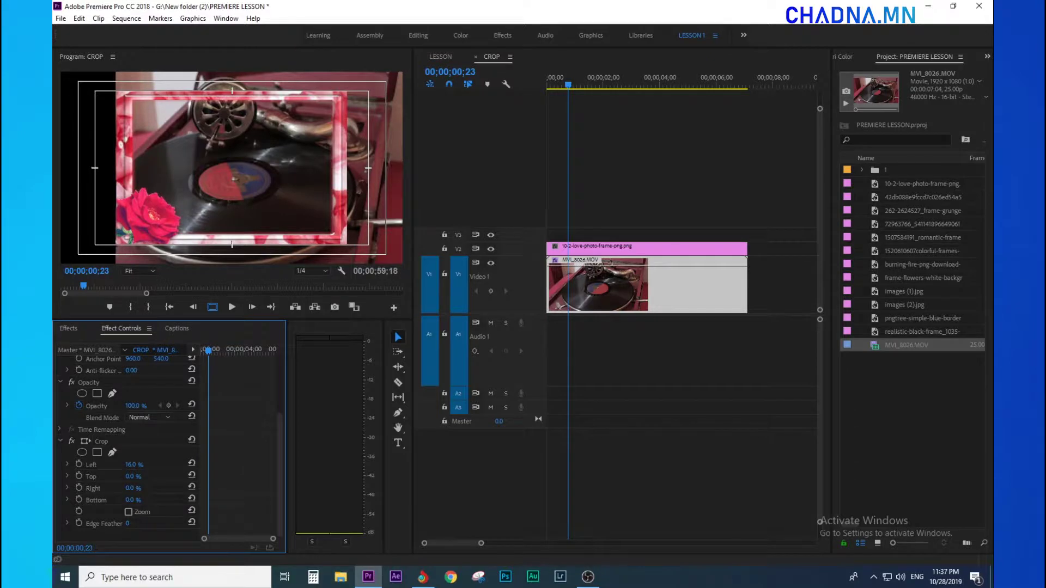
pyautogui.moveTo(133, 464); pyautogui.dragTo(140, 465)
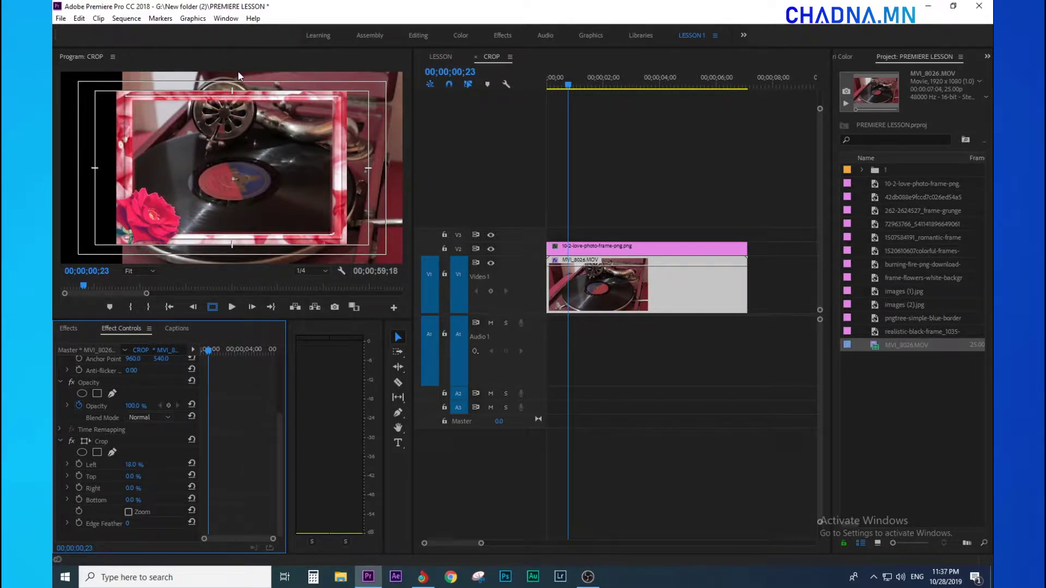
pyautogui.moveTo(130, 476); pyautogui.dragTo(145, 476)
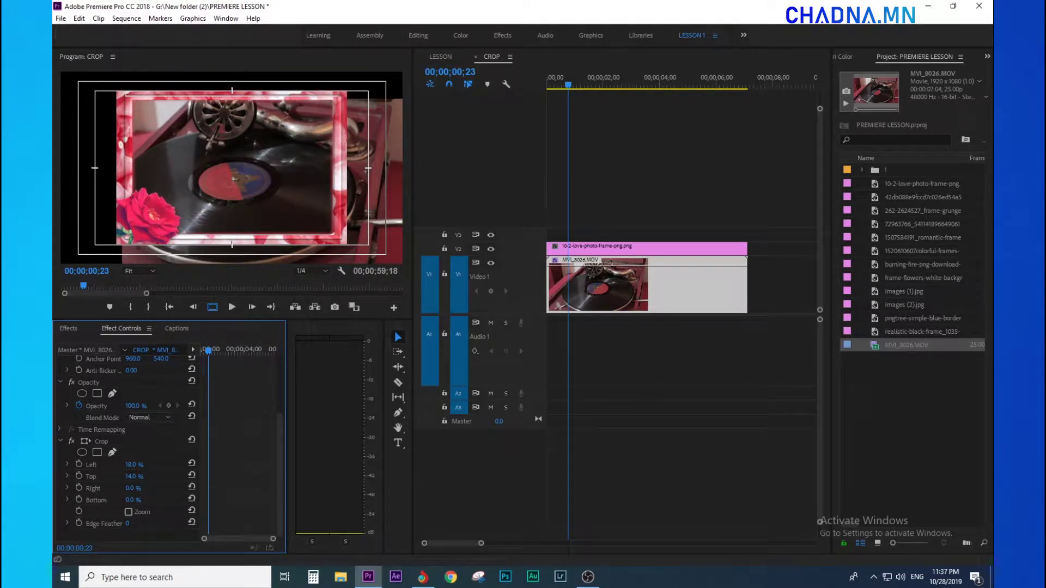
pyautogui.moveTo(131, 489); pyautogui.dragTo(143, 488)
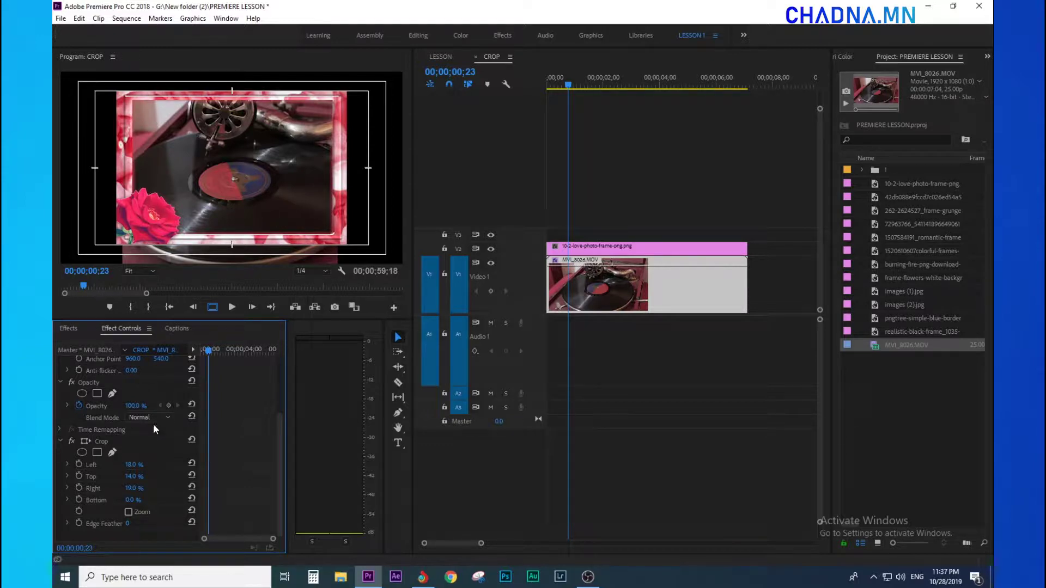
pyautogui.moveTo(133, 500); pyautogui.dragTo(140, 500)
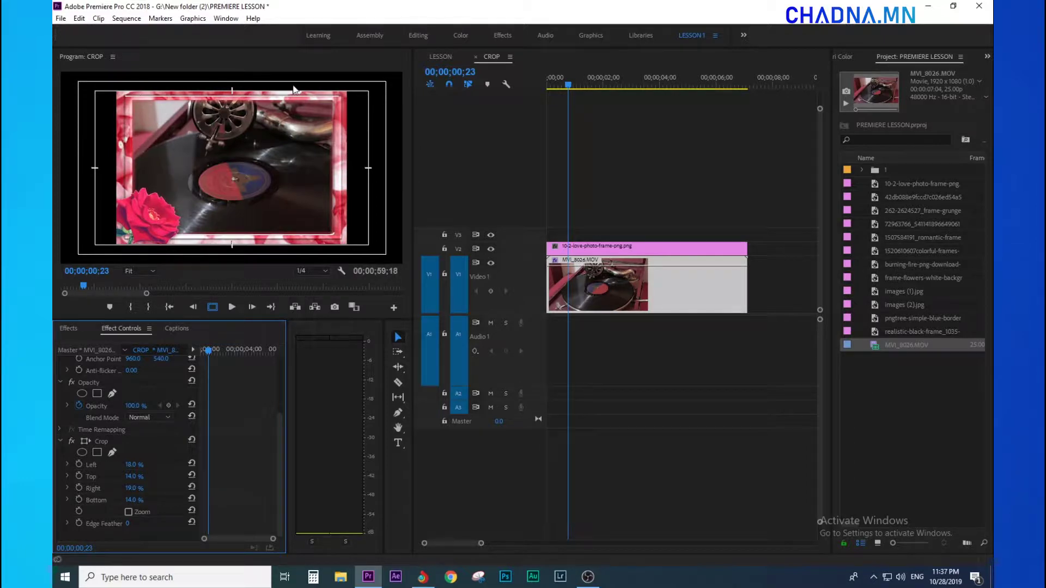
pyautogui.moveTo(663, 174)
pyautogui.mouseDown()
pyautogui.moveTo(588, 300)
pyautogui.moveTo(587, 249)
pyautogui.mouseUp()
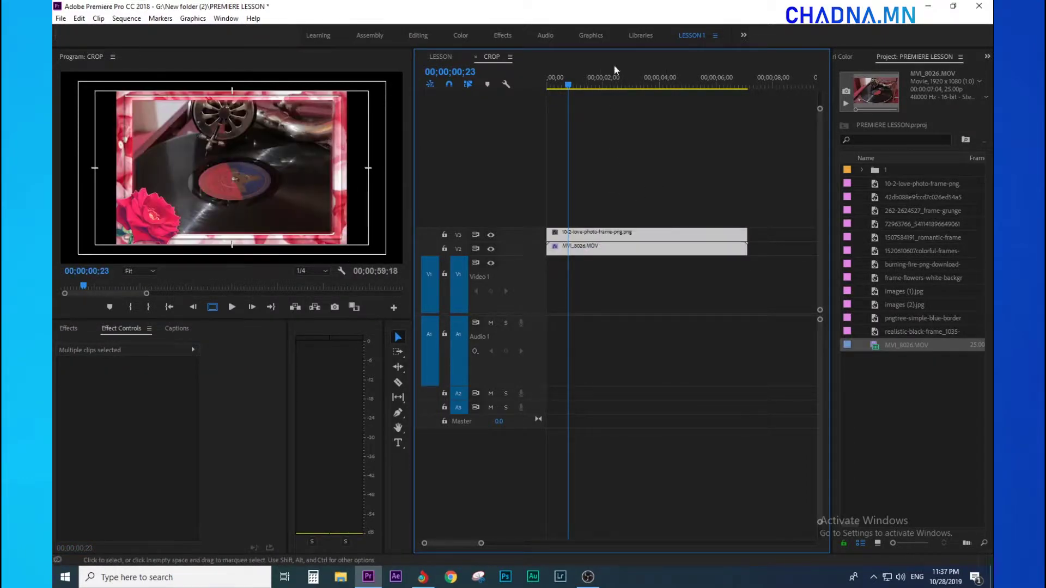
# Preview the cropped gramophone clip and zoom the timeline out to the whole sequence
pyautogui.press('space')
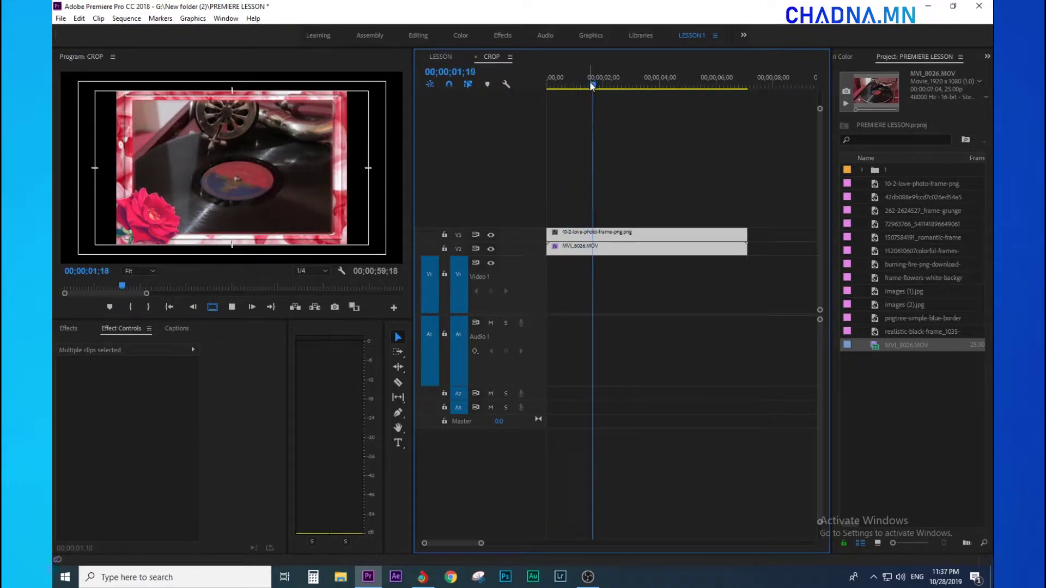
pyautogui.press('-')
pyautogui.press('space')
pyautogui.press('-')
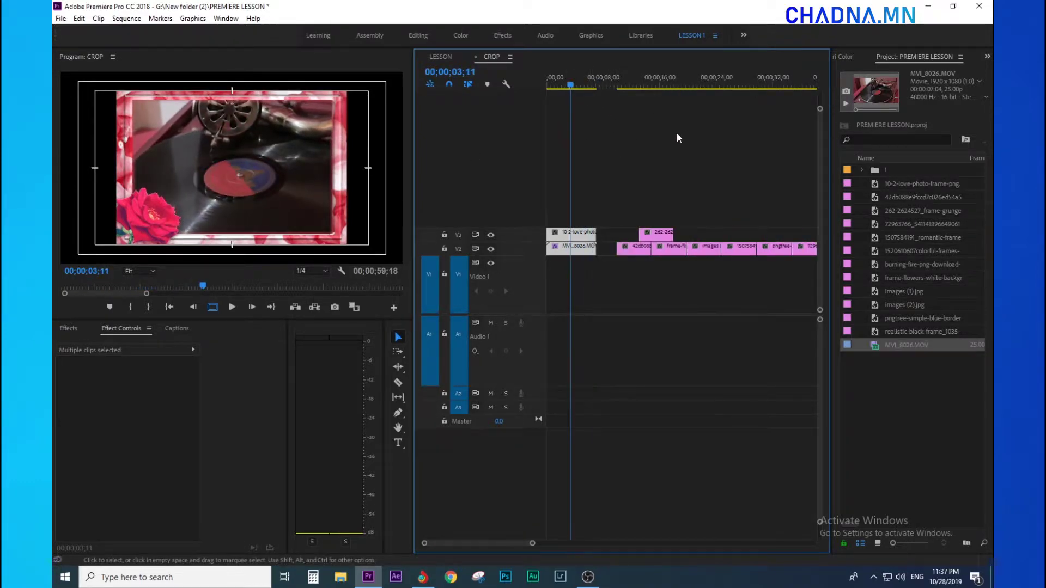
pyautogui.press('-')
pyautogui.click(581, 138)
pyautogui.press('-')
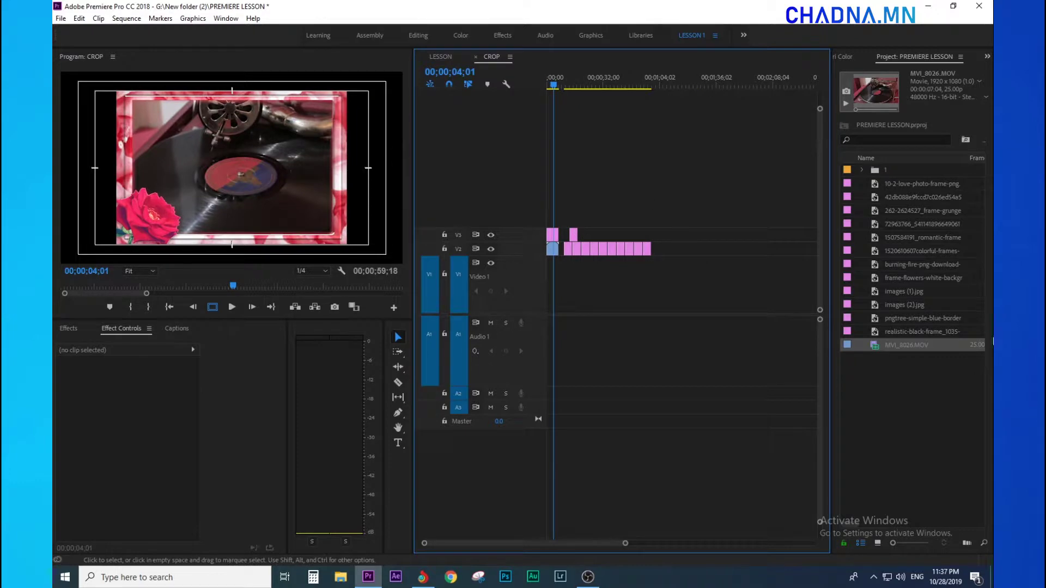
pyautogui.press('=')
pyautogui.press('=')
pyautogui.press('=')
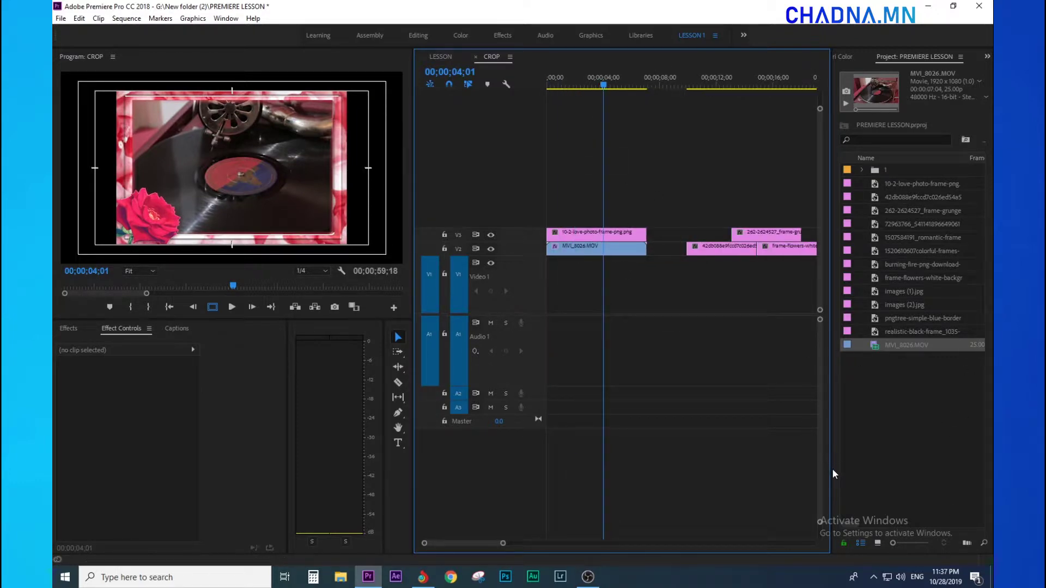
# Import Does-This-Mean-Our-Dreams-Don't-Mean-Anything.jpg and place it on V1 as the background
pyautogui.moveTo(833, 466); pyautogui.dragTo(701, 469)
pyautogui.doubleClick(895, 477)
pyautogui.click(894, 473)
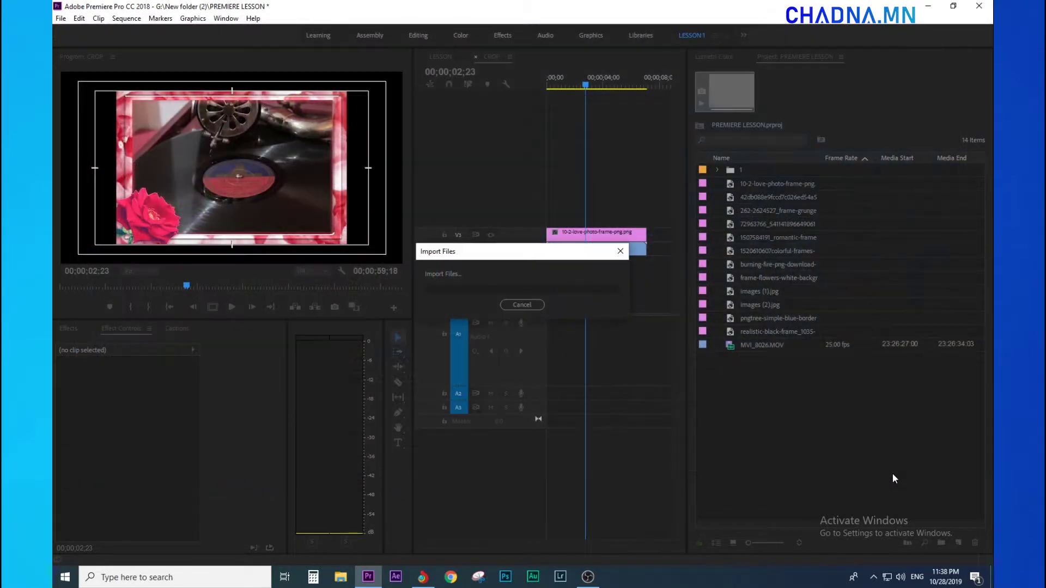
pyautogui.moveTo(790, 287)
pyautogui.mouseDown()
pyautogui.moveTo(621, 291)
pyautogui.moveTo(647, 291)
pyautogui.mouseUp()
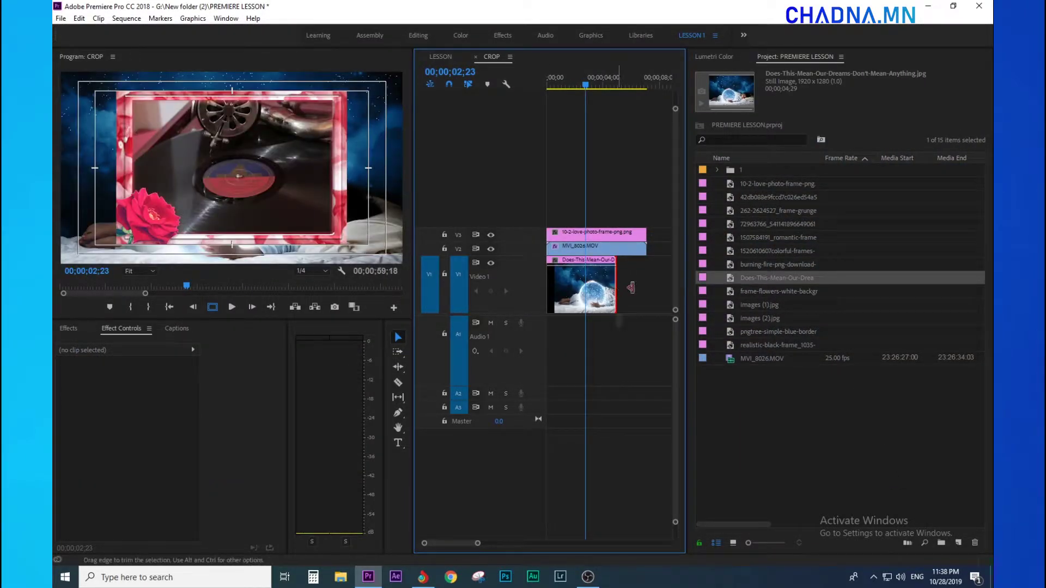
pyautogui.press('space')
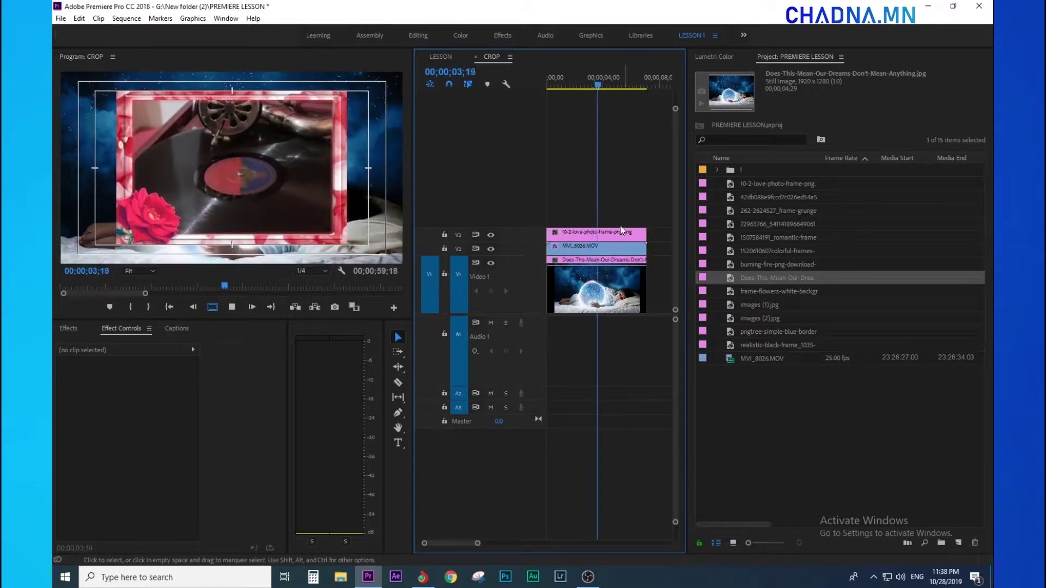
pyautogui.click(551, 83)
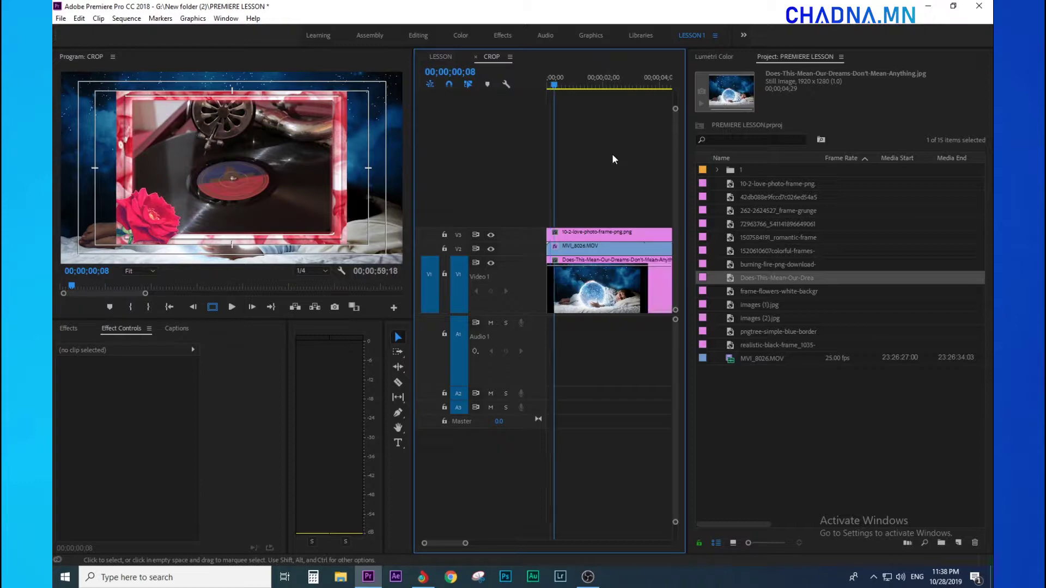
# Play the sequence, widen the timeline over the Project panel, and park the playhead near 30 seconds
pyautogui.press('space')
pyautogui.press('-')
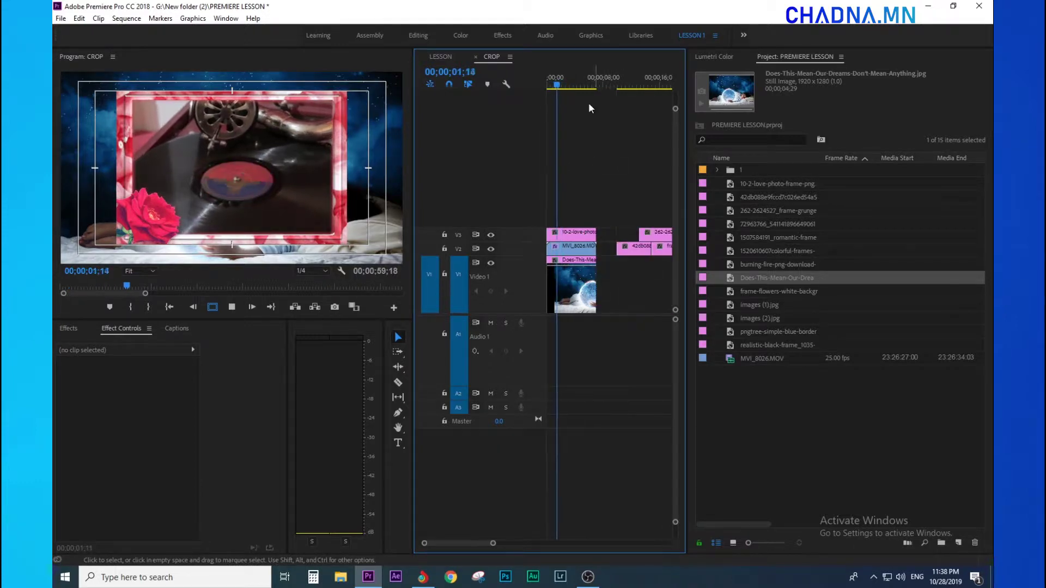
pyautogui.press('-')
pyautogui.moveTo(600, 131); pyautogui.dragTo(551, 146)
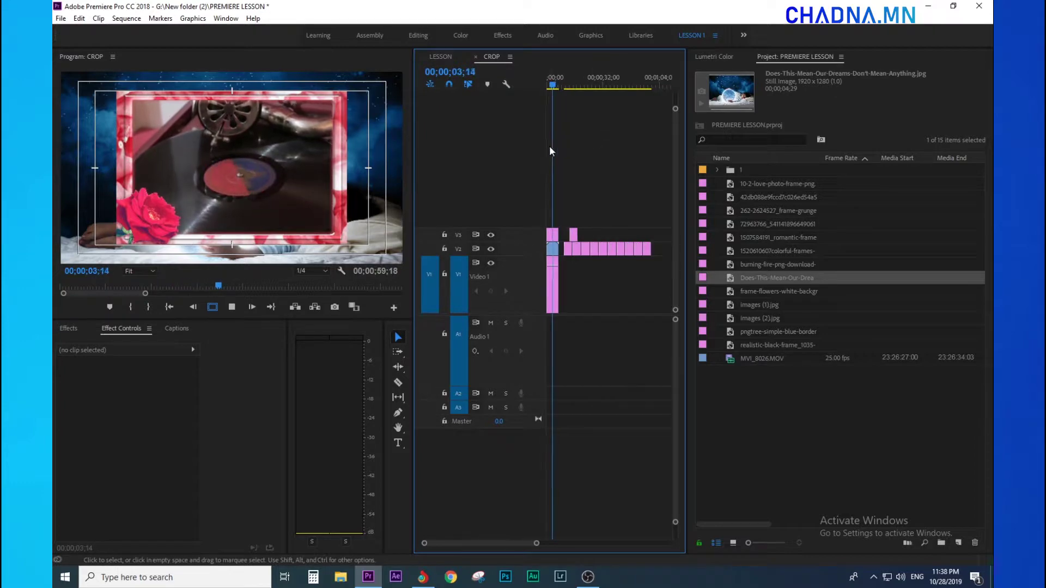
pyautogui.press('=')
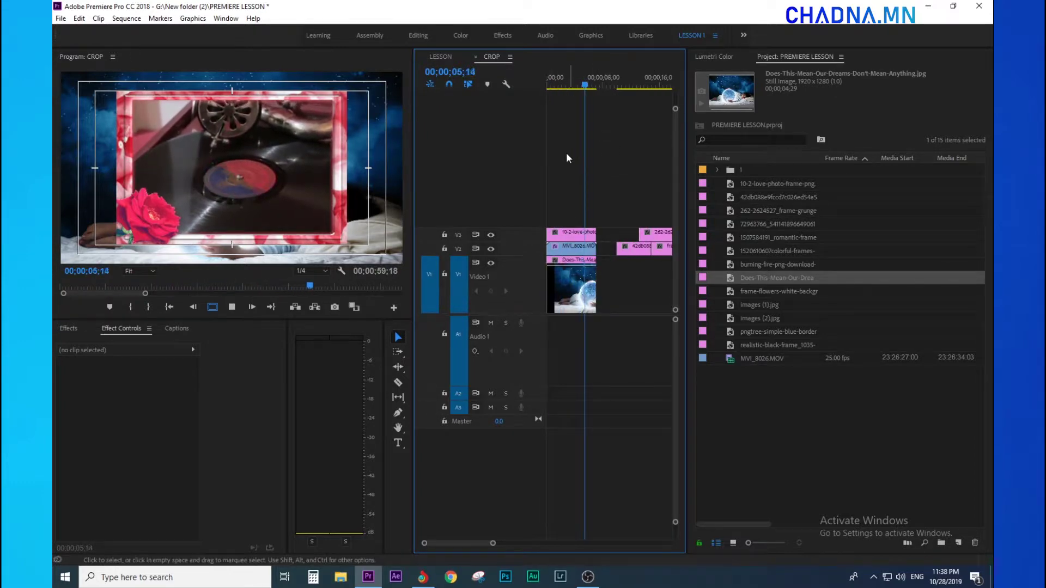
pyautogui.press('-')
pyautogui.click(555, 81)
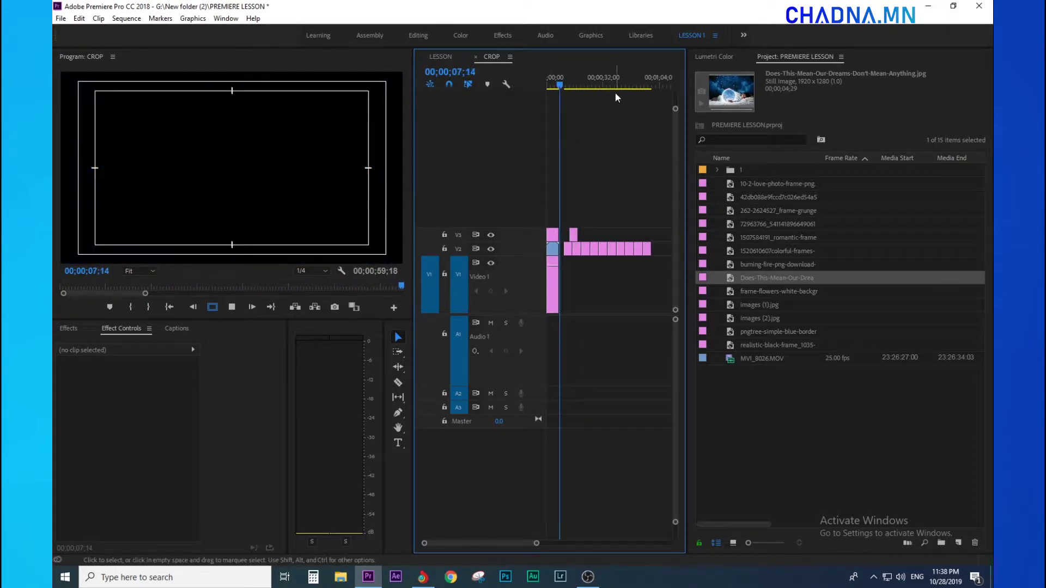
pyautogui.press('=')
pyautogui.press('=')
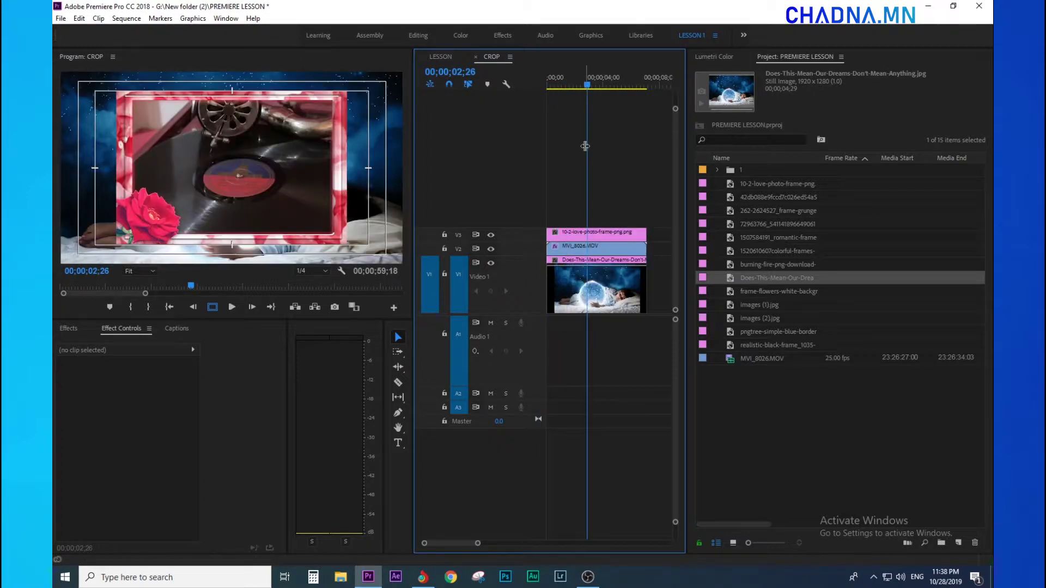
pyautogui.press('-')
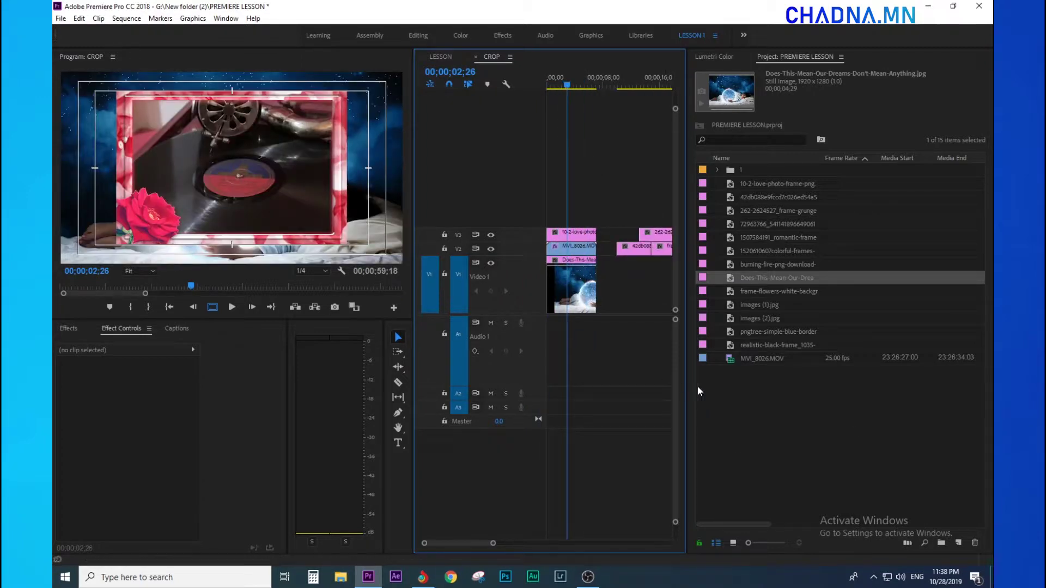
pyautogui.moveTo(688, 390); pyautogui.dragTo(791, 391)
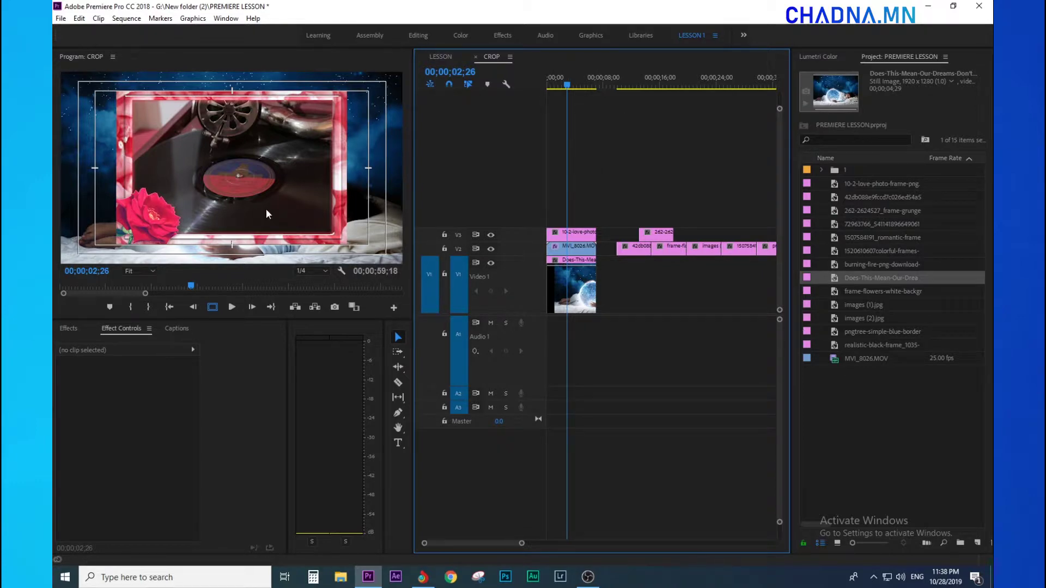
pyautogui.click(654, 87)
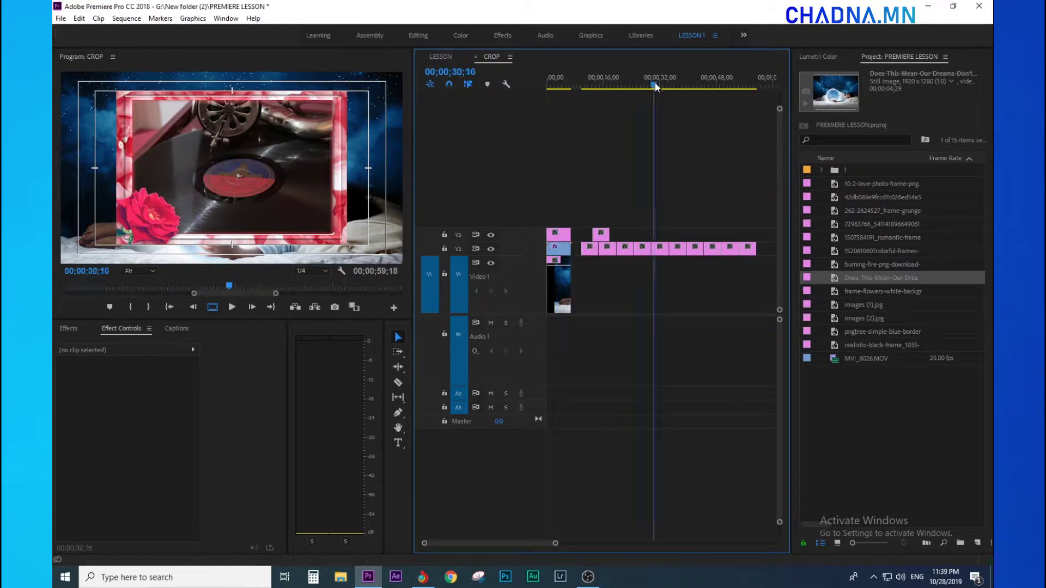
# Move the daisy flower frame clip up onto V2 above the rose frame
pyautogui.press('=')
pyautogui.click(616, 87)
pyautogui.press('=')
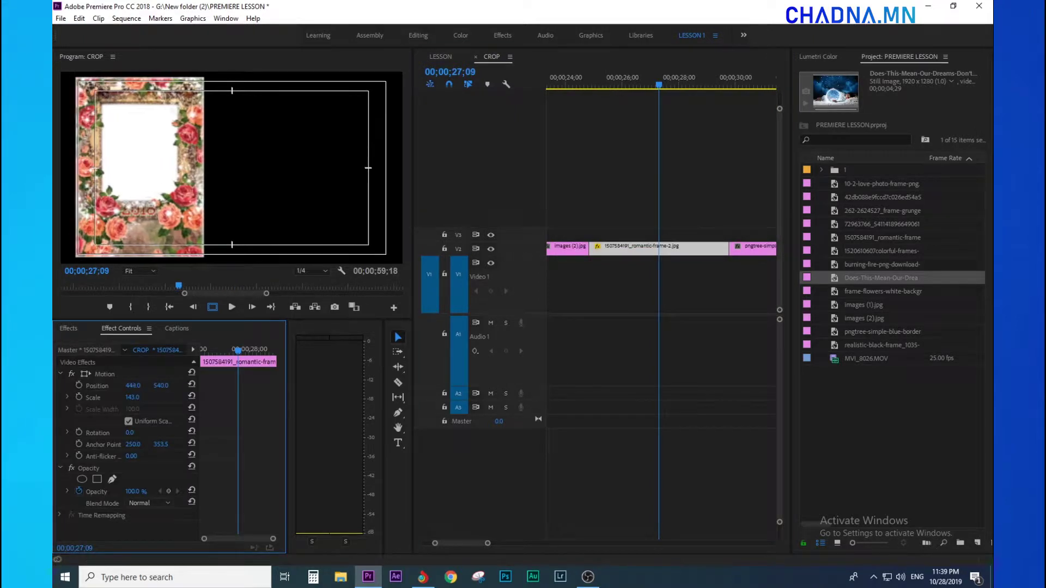
pyautogui.click(733, 137)
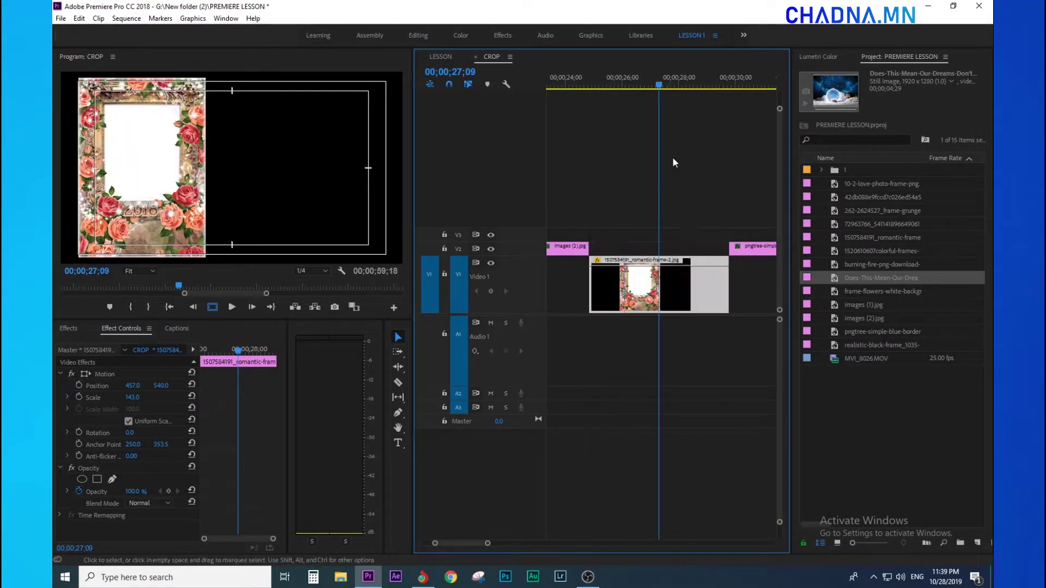
pyautogui.press('-')
pyautogui.press('-')
pyautogui.click(720, 294)
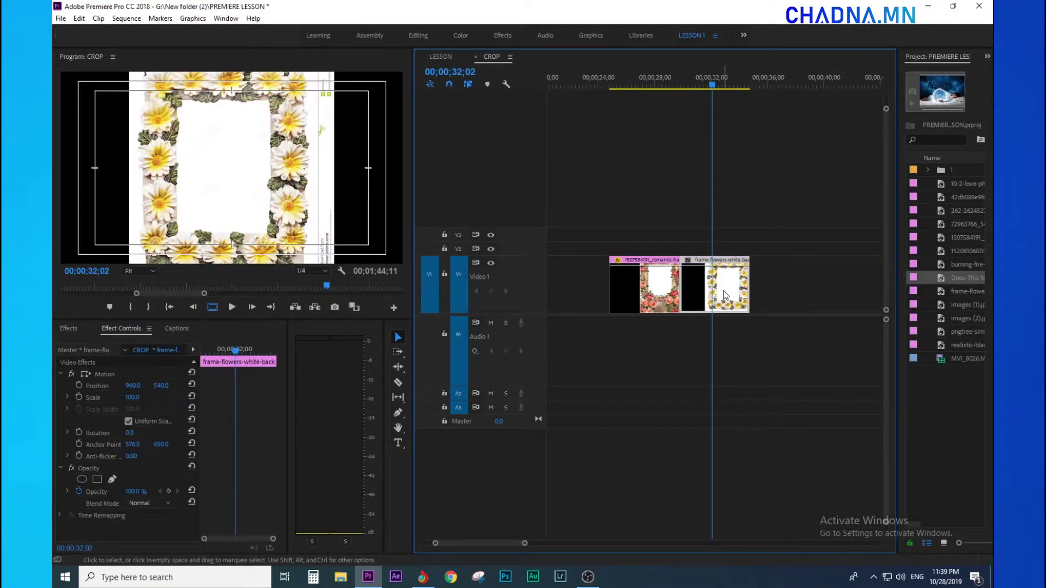
pyautogui.moveTo(132, 386); pyautogui.dragTo(165, 386)
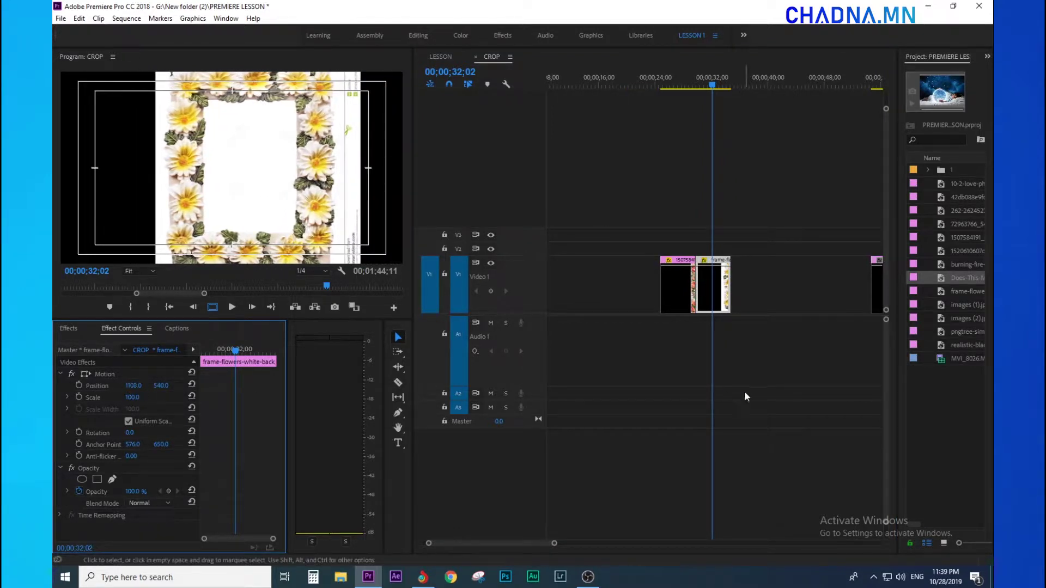
pyautogui.moveTo(725, 300); pyautogui.dragTo(691, 252)
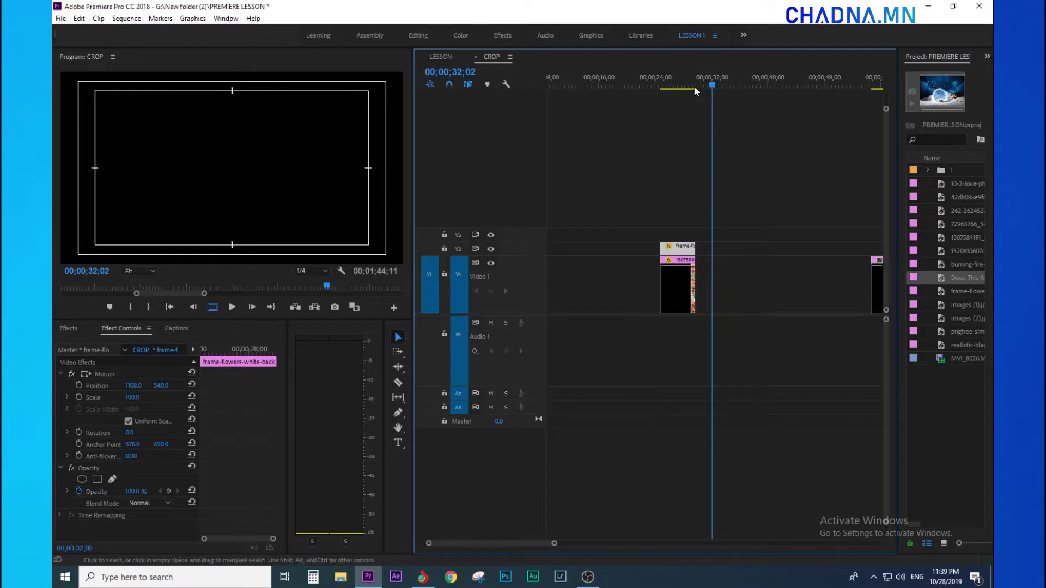
# Reposition and enlarge the flower frame, rotating it 90° to sit right of the rose frame
pyautogui.moveTo(158, 386)
pyautogui.mouseDown()
pyautogui.moveTo(129, 402)
pyautogui.moveTo(114, 397)
pyautogui.moveTo(164, 386)
pyautogui.moveTo(73, 376)
pyautogui.mouseUp()
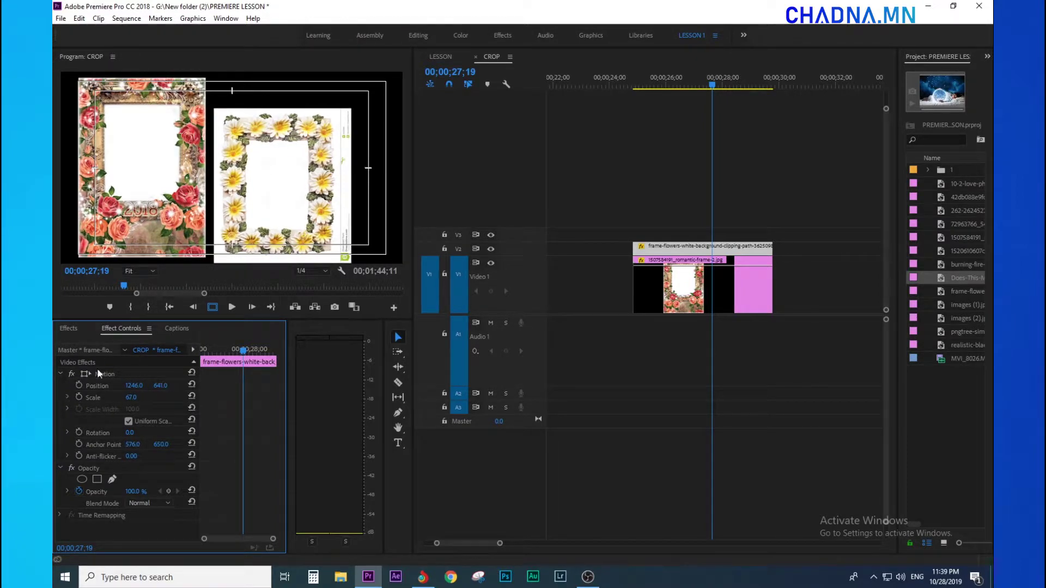
pyautogui.moveTo(154, 387); pyautogui.dragTo(125, 418)
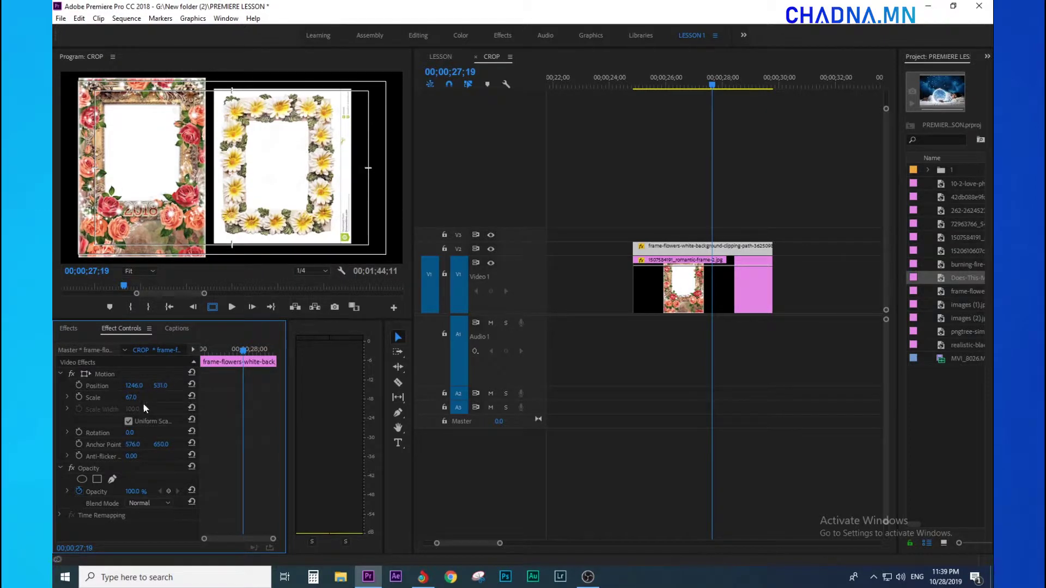
pyautogui.moveTo(131, 397); pyautogui.dragTo(146, 385)
pyautogui.moveTo(129, 432)
pyautogui.mouseDown()
pyautogui.moveTo(144, 426)
pyautogui.moveTo(136, 391)
pyautogui.moveTo(149, 386)
pyautogui.mouseUp()
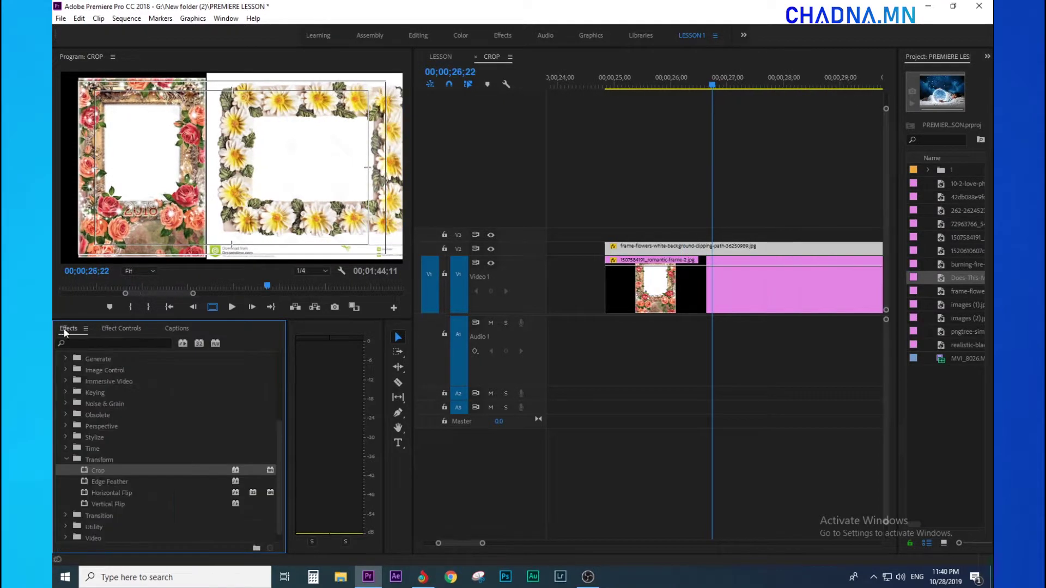
# Filter the effects for 'key' and drop Ultra Key onto the romantic rose frame clip on V1
pyautogui.press('`')
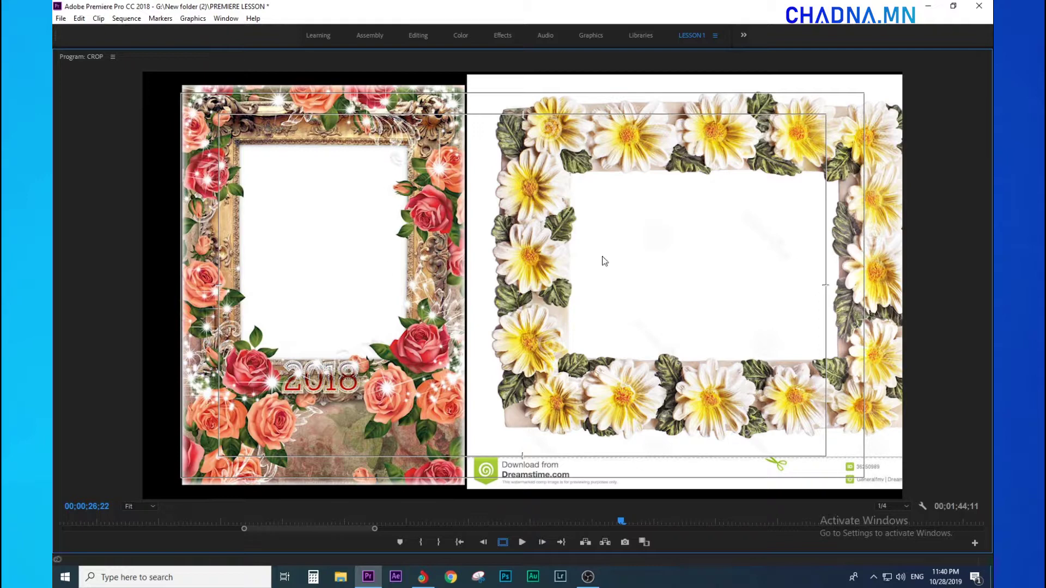
pyautogui.press('`')
pyautogui.click(105, 344)
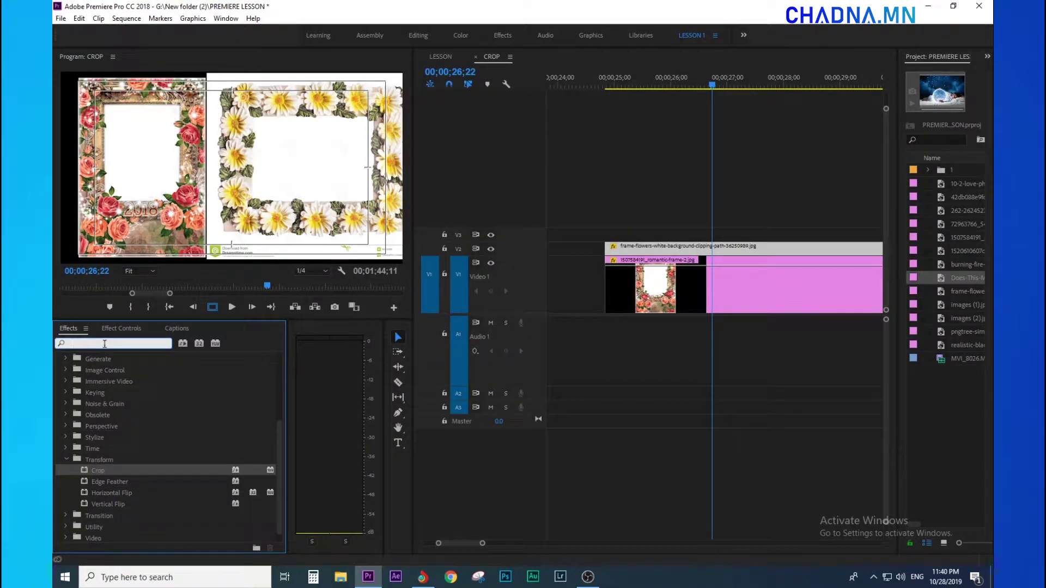
pyautogui.write('key')
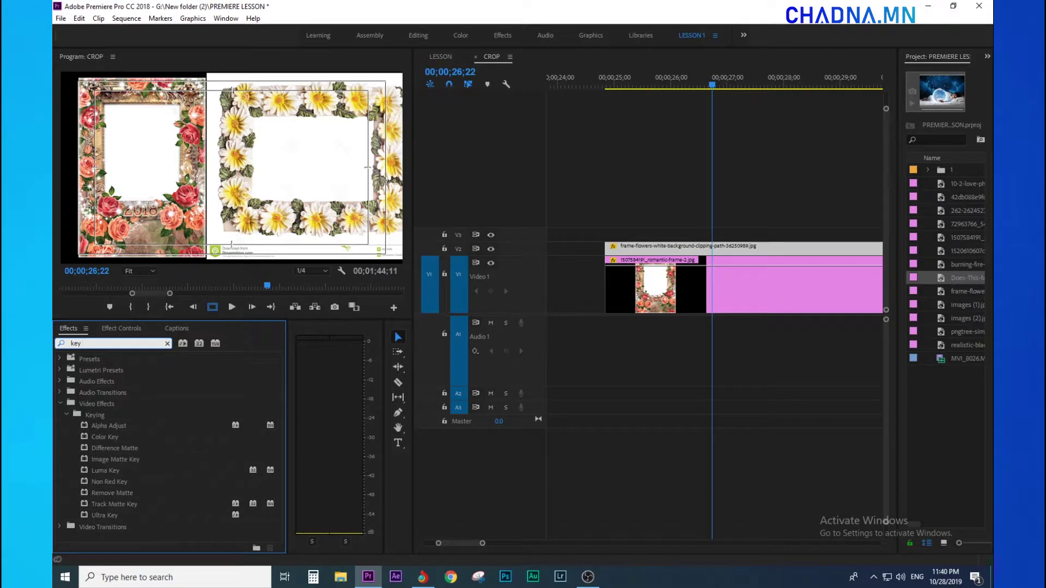
pyautogui.moveTo(110, 515); pyautogui.dragTo(633, 288)
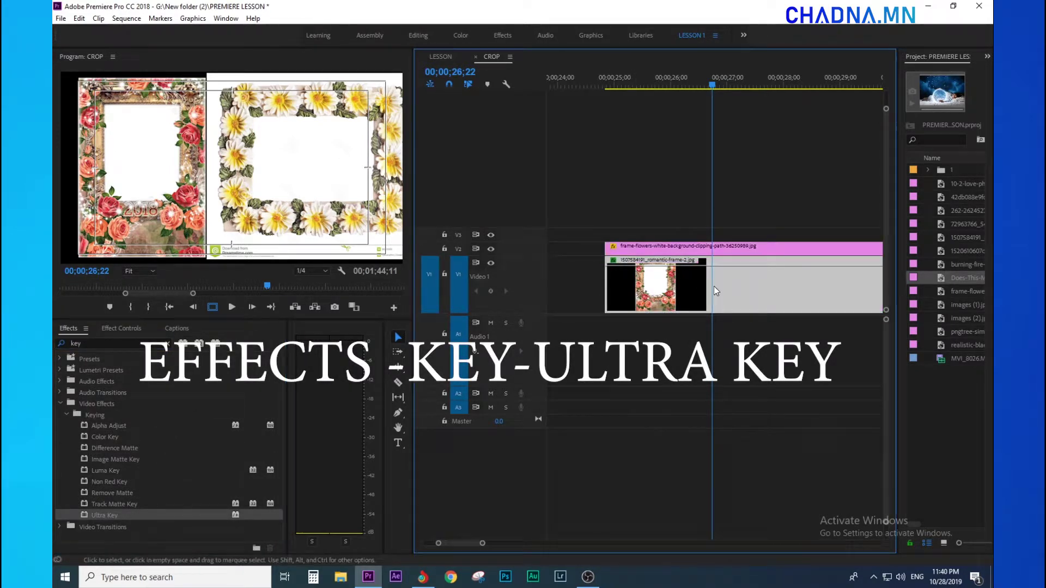
# Set the rose frame's Ultra Key colour to white with the eyedropper
pyautogui.click(117, 328)
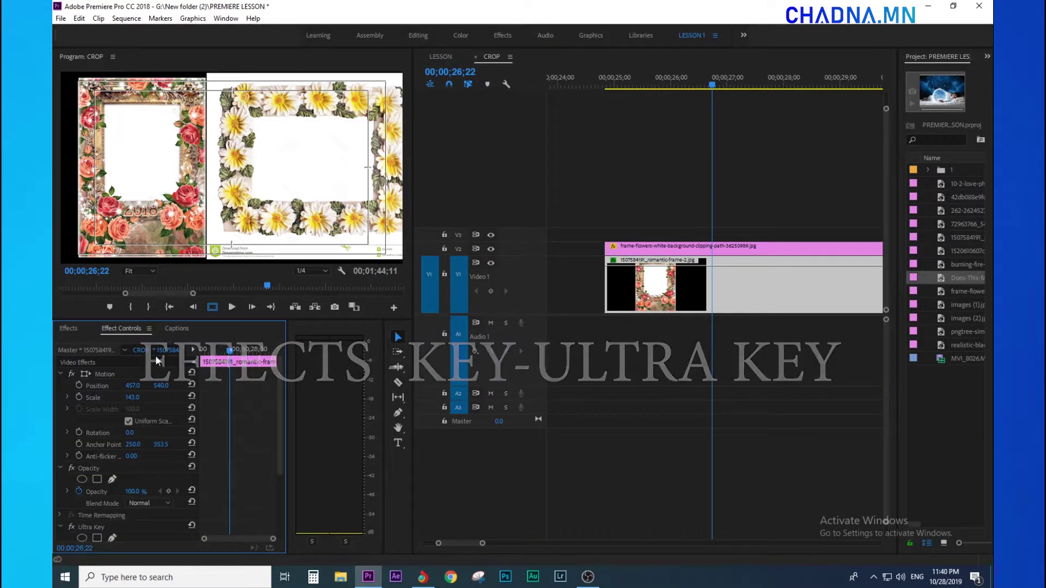
pyautogui.moveTo(281, 443); pyautogui.dragTo(281, 490)
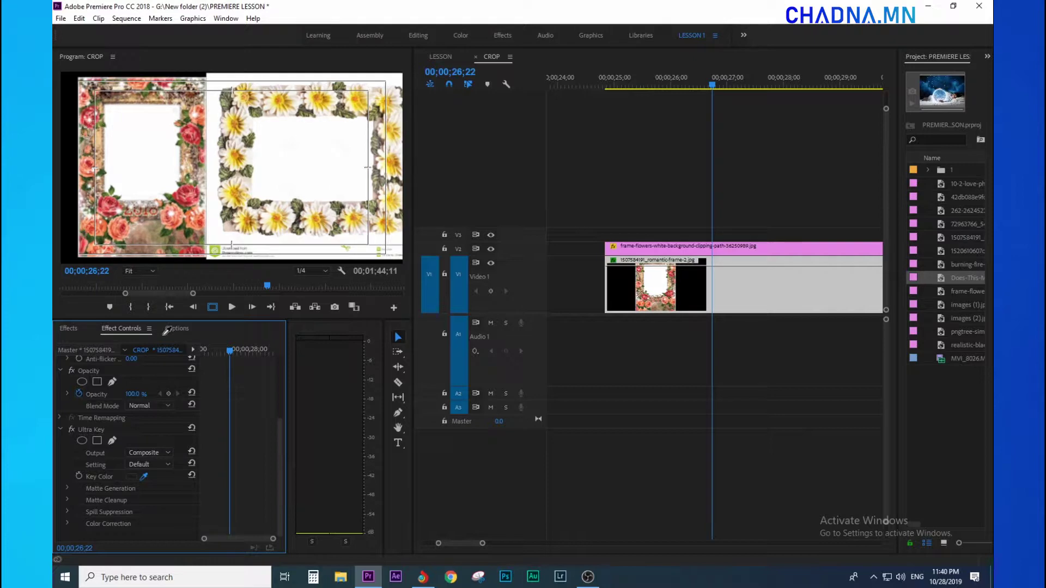
pyautogui.moveTo(151, 475); pyautogui.dragTo(326, 158)
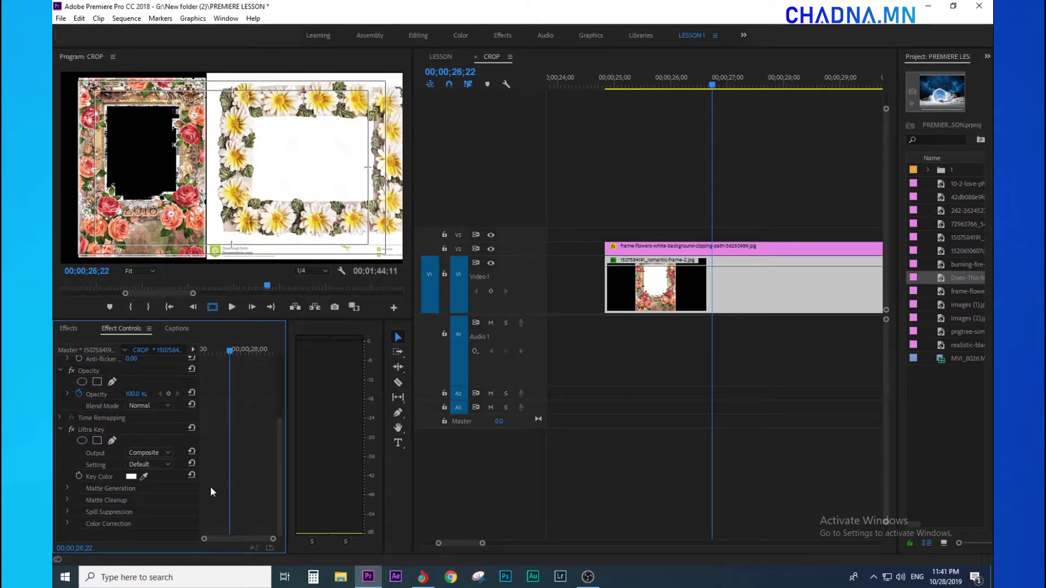
# Raise Matte Transparency to 57 and set Matte Cleanup Choke 18 and Soften 93
pyautogui.click(67, 488)
pyautogui.moveTo(129, 501)
pyautogui.mouseDown()
pyautogui.moveTo(140, 501)
pyautogui.moveTo(129, 500)
pyautogui.mouseUp()
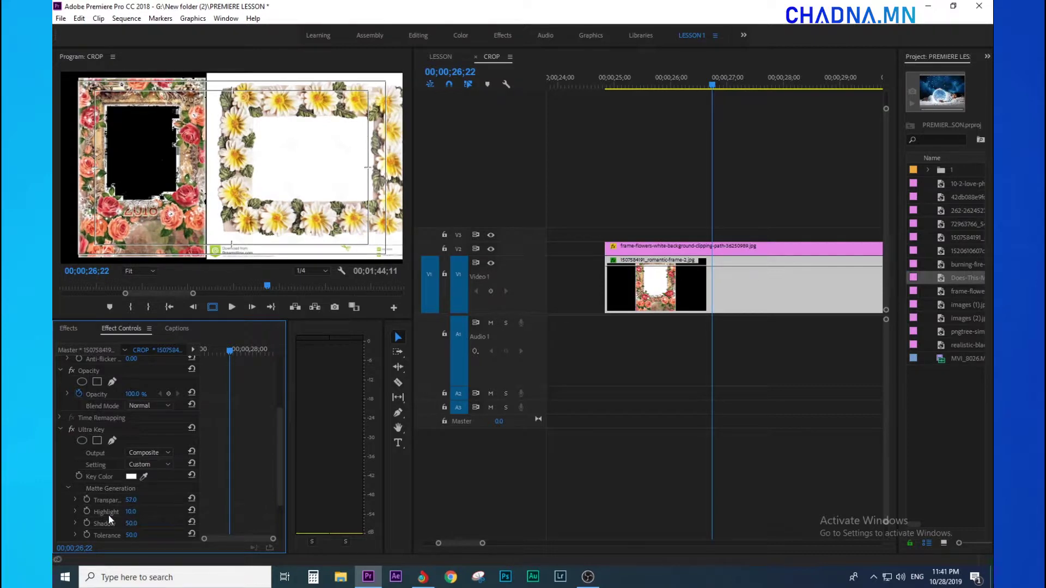
pyautogui.scroll(-2, 90, 510)
pyautogui.click(68, 503)
pyautogui.scroll(-2, 168, 511)
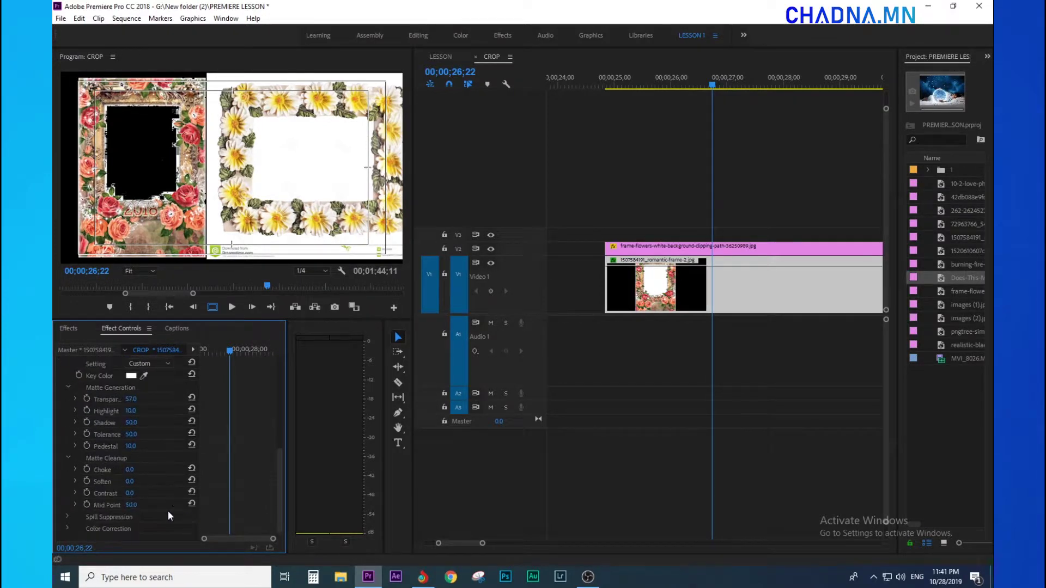
pyautogui.moveTo(129, 470)
pyautogui.mouseDown()
pyautogui.moveTo(139, 482)
pyautogui.moveTo(159, 418)
pyautogui.mouseUp()
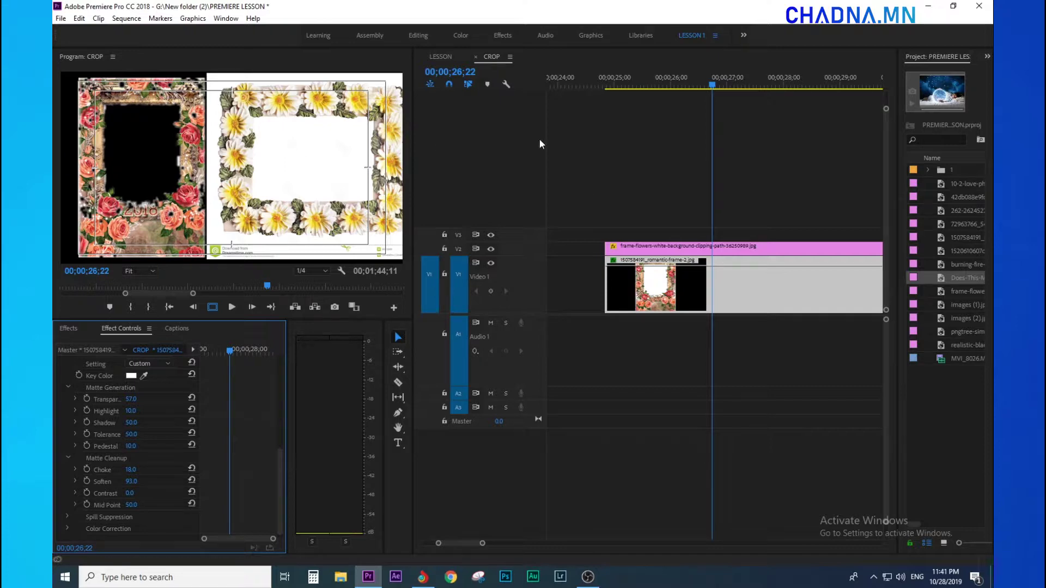
pyautogui.click(654, 248)
# Save the project and apply Ultra Key to the daisy frame on V2
pyautogui.hotkey('ctrl', 's')
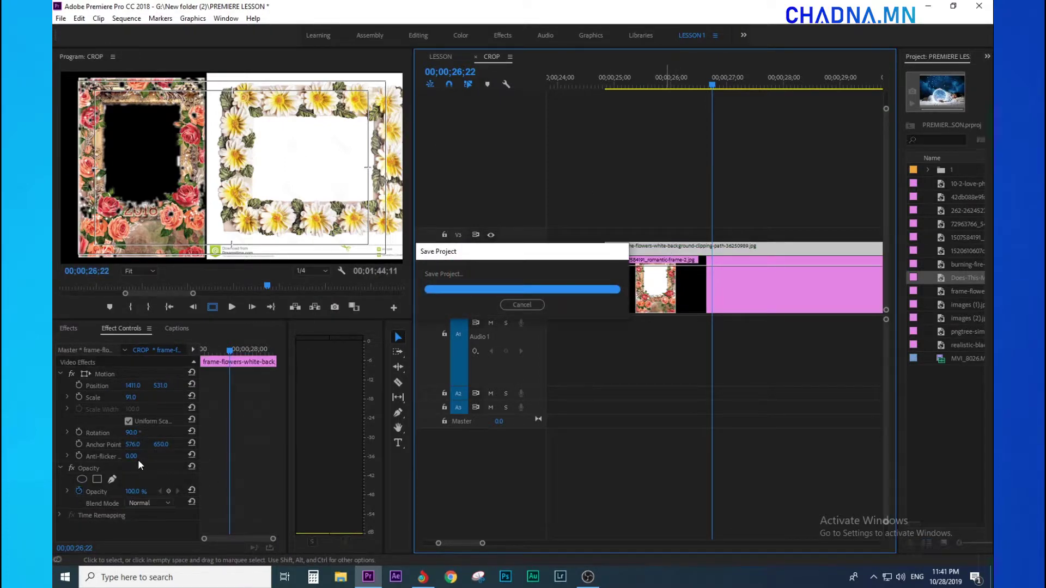
pyautogui.hotkey('shift', '7')
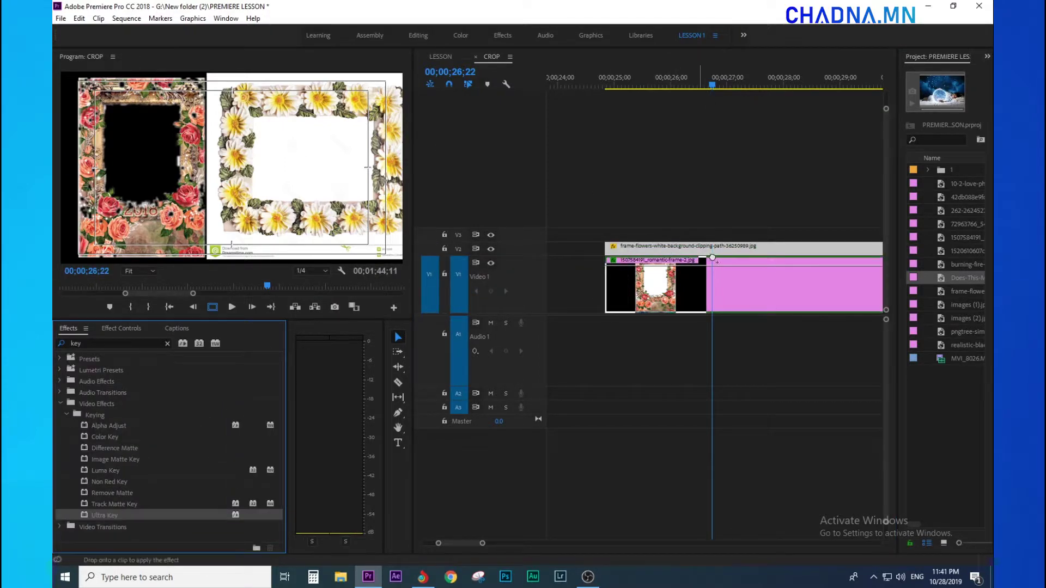
pyautogui.moveTo(107, 516); pyautogui.dragTo(708, 249)
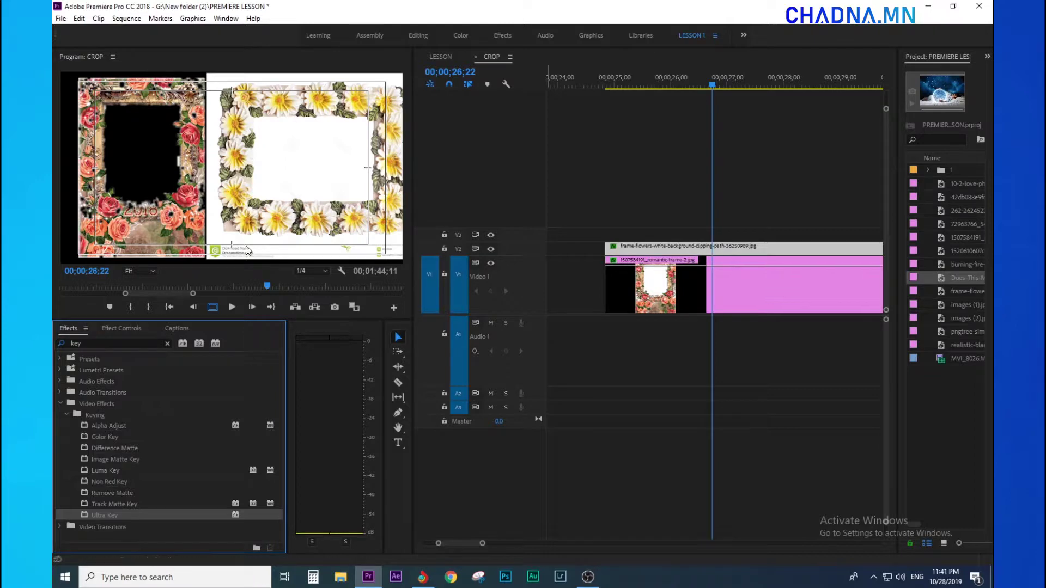
# Set the daisy frame's Ultra Key colour to white to key out its background
pyautogui.click(118, 328)
pyautogui.scroll(-2, 255, 510)
pyautogui.scroll(-2, 218, 501)
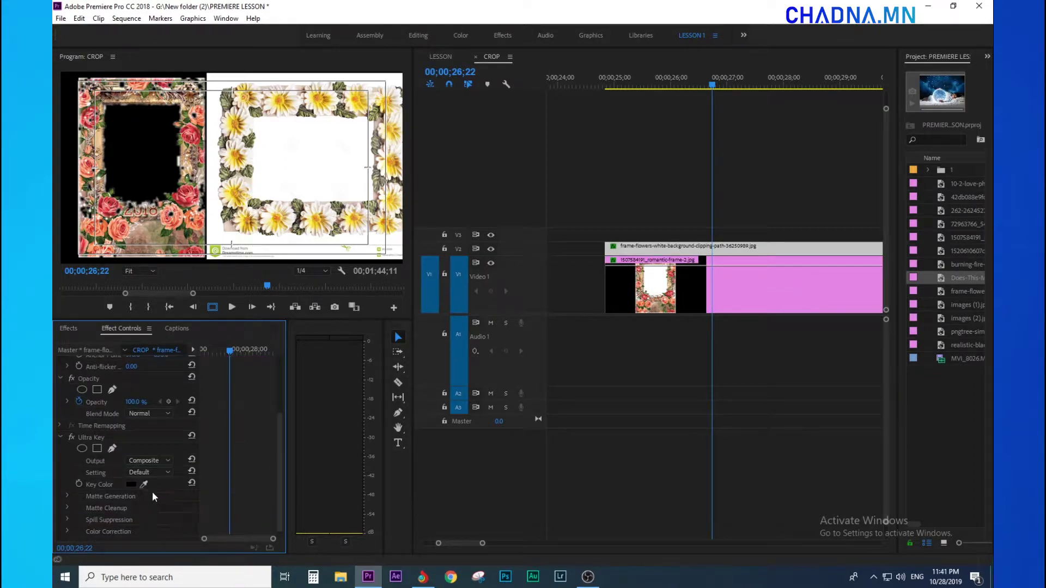
pyautogui.click(296, 155)
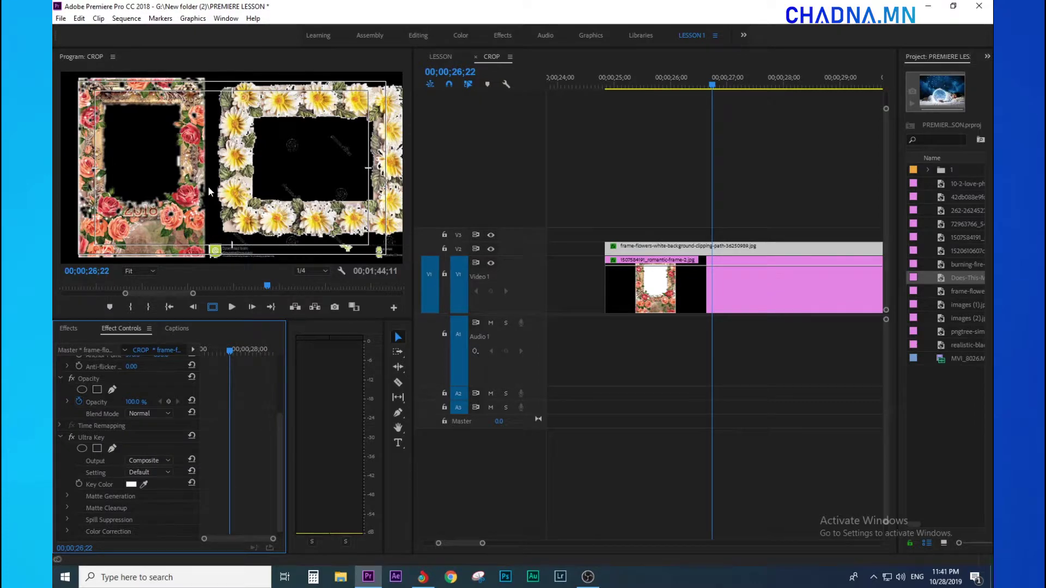
pyautogui.scroll(1, 267, 451)
# Move the playhead to 25;02 and zoom the timeline out
pyautogui.moveTo(635, 87); pyautogui.dragTo(621, 88)
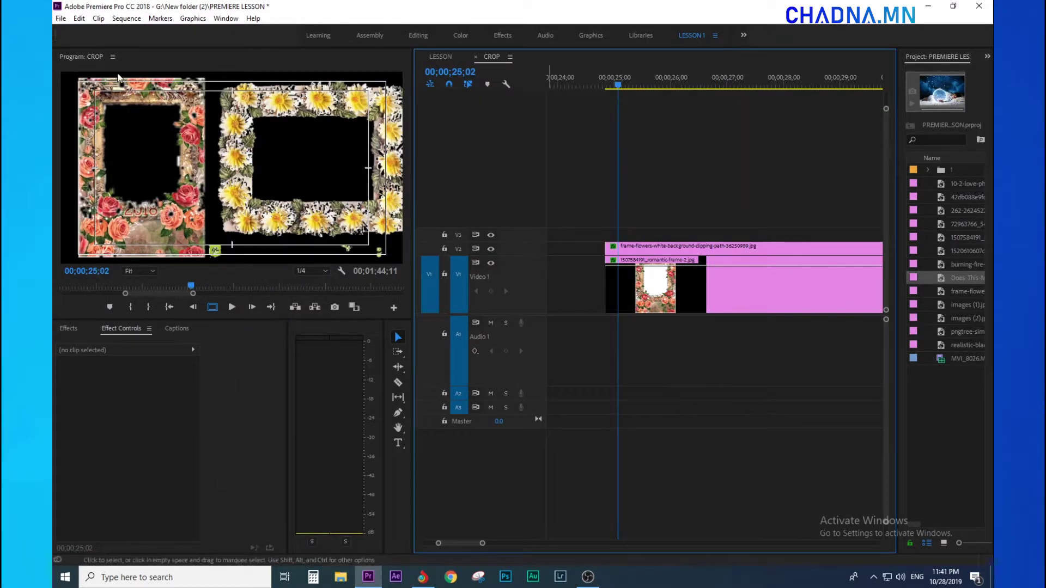
pyautogui.press('-')
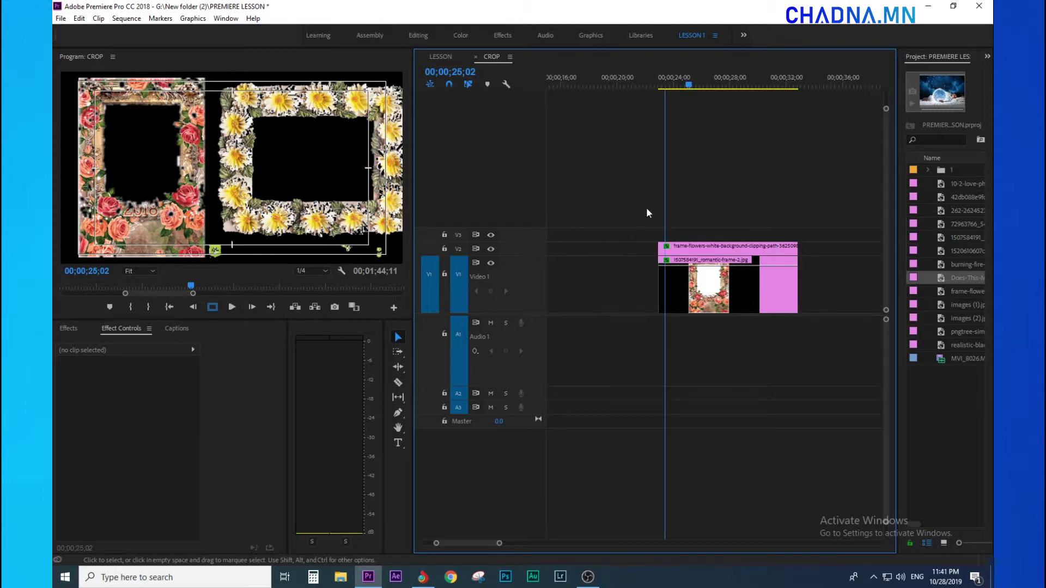
pyautogui.press('-')
pyautogui.doubleClick(945, 381)
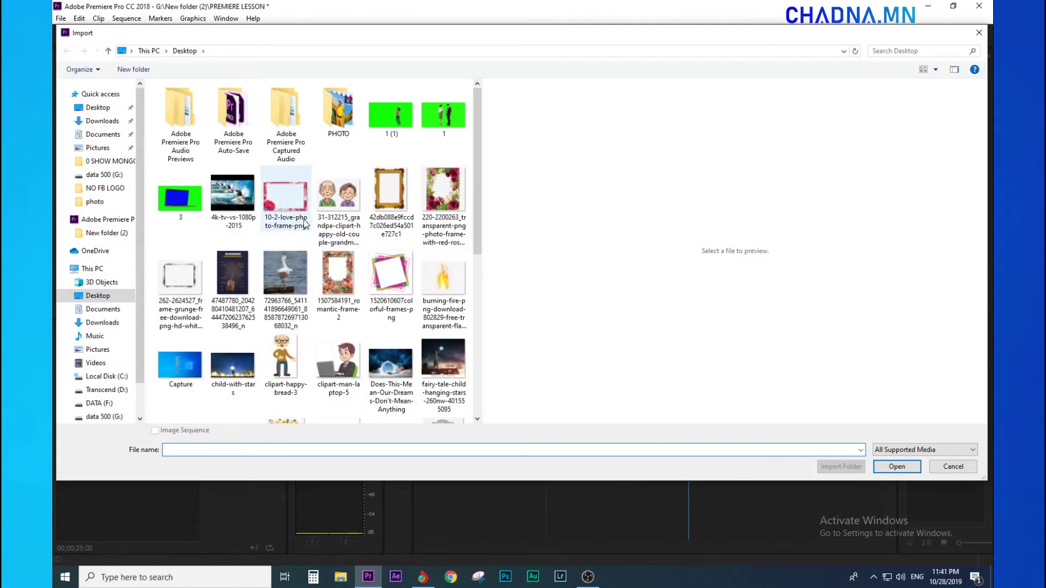
pyautogui.click(952, 466)
# Place MVI_8026.MOV on V1 beneath the frames and shorten its right end
pyautogui.moveTo(967, 359); pyautogui.dragTo(698, 282)
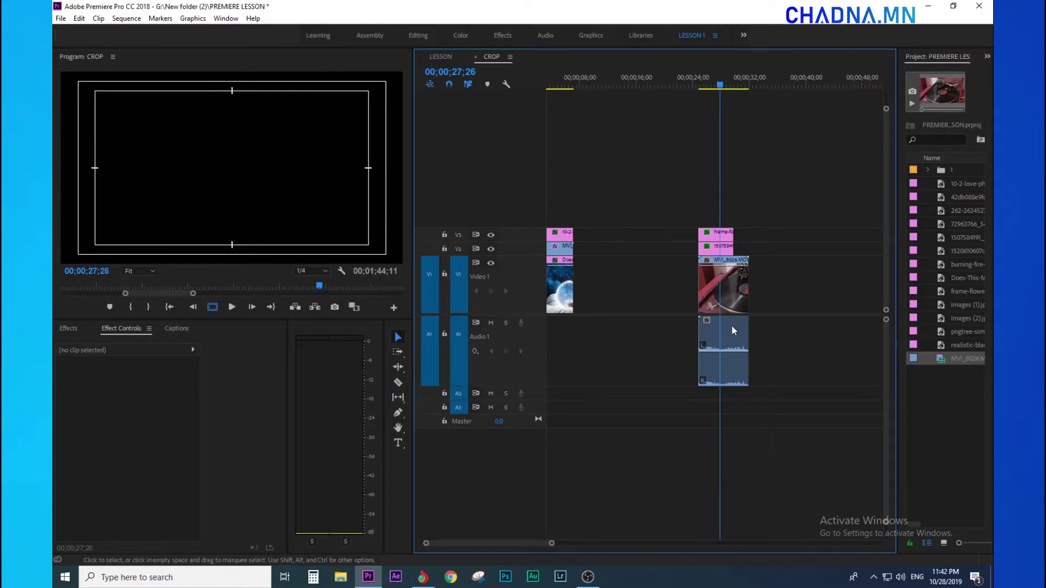
pyautogui.click(724, 307)
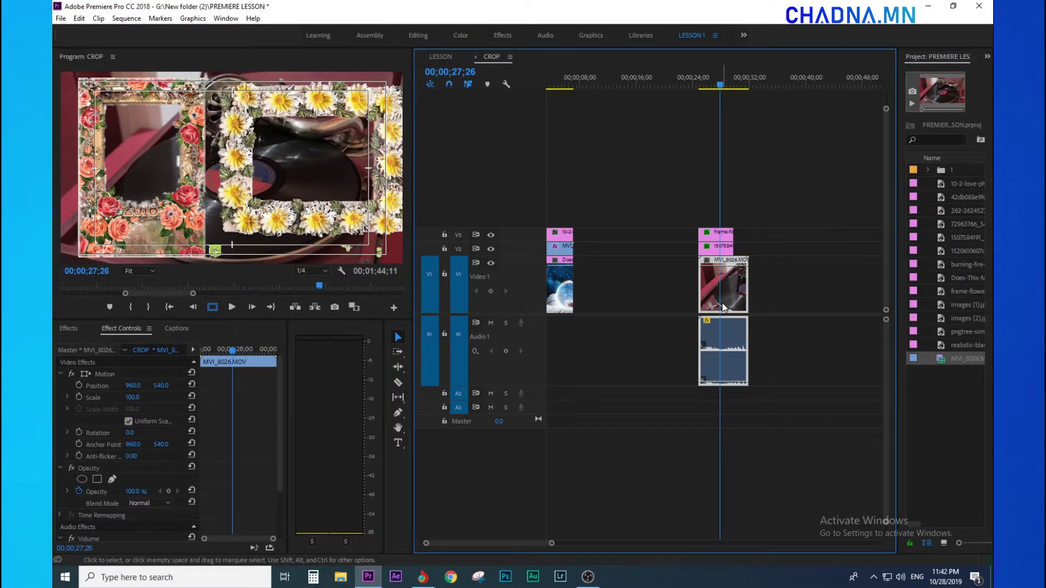
pyautogui.press('=')
pyautogui.press('=')
pyautogui.moveTo(827, 303); pyautogui.dragTo(765, 303)
# Save, then scale down the gramophone clip and move it to 1414, 470 inside the daisy frame
pyautogui.click(637, 82)
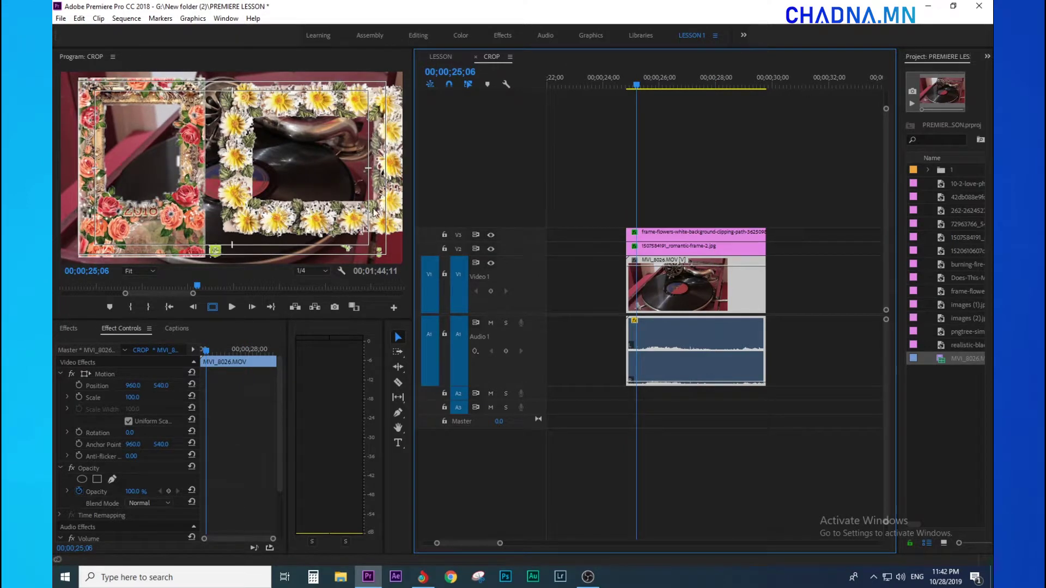
pyautogui.hotkey('ctrl', 's')
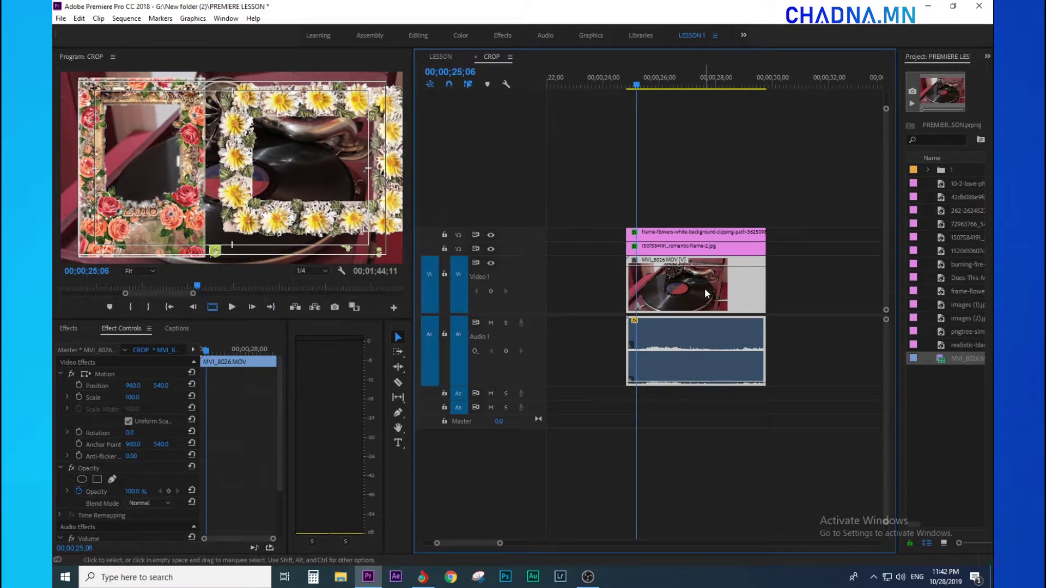
pyautogui.moveTo(126, 401)
pyautogui.mouseDown()
pyautogui.moveTo(104, 401)
pyautogui.moveTo(126, 401)
pyautogui.mouseUp()
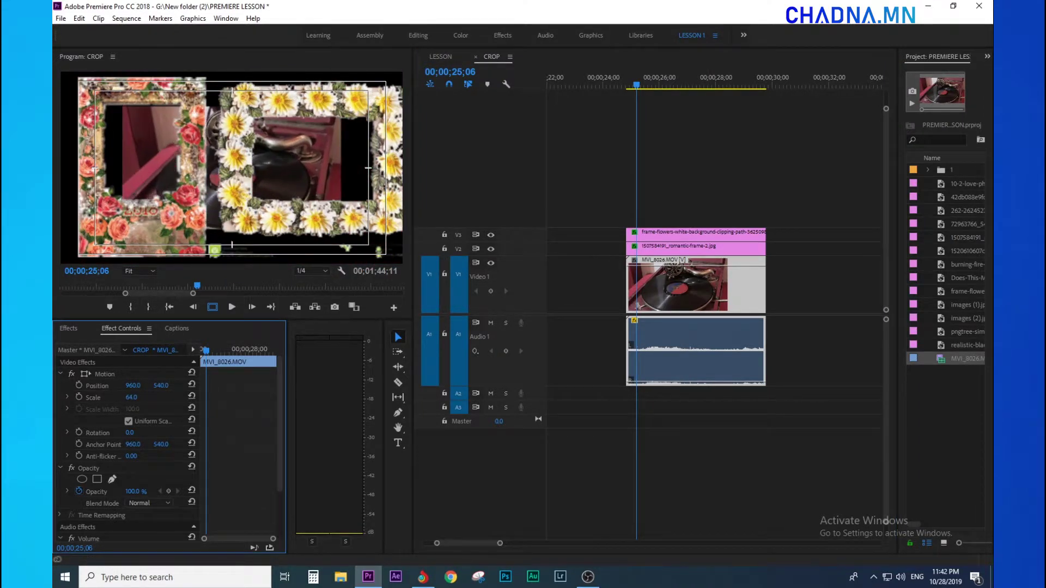
pyautogui.moveTo(134, 386); pyautogui.dragTo(169, 386)
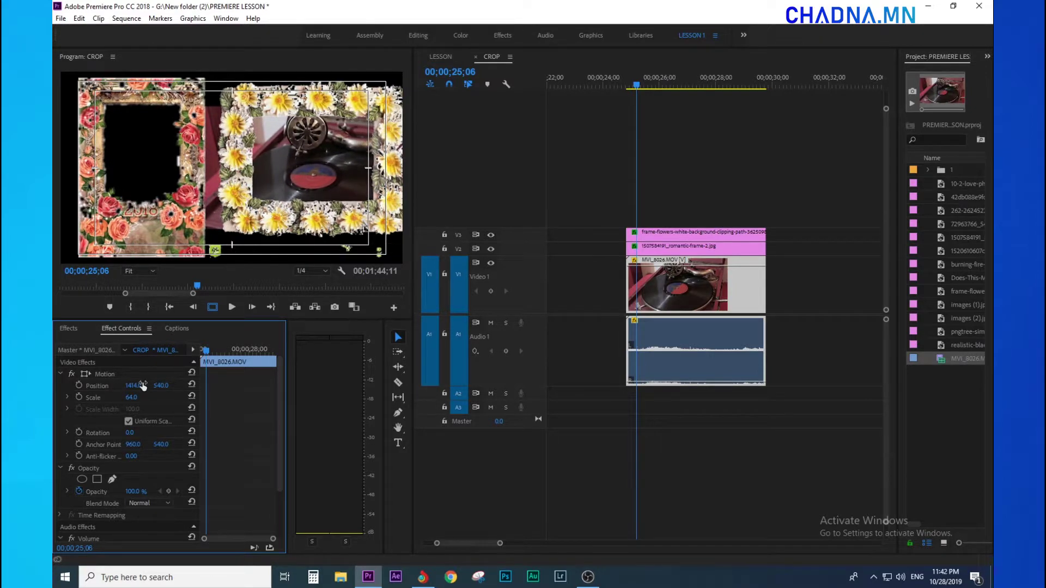
pyautogui.moveTo(161, 385); pyautogui.dragTo(142, 386)
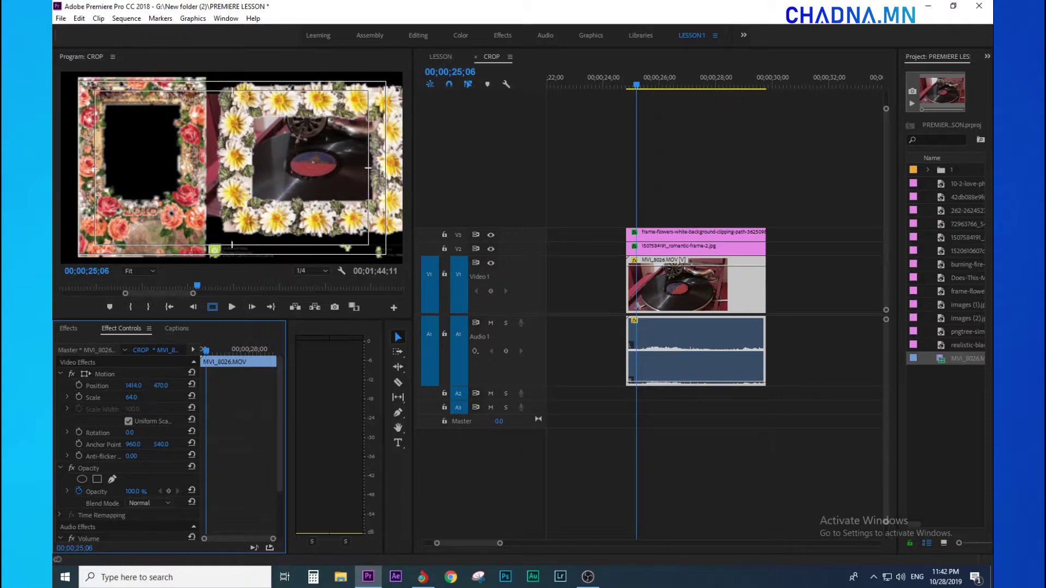
pyautogui.click(664, 254)
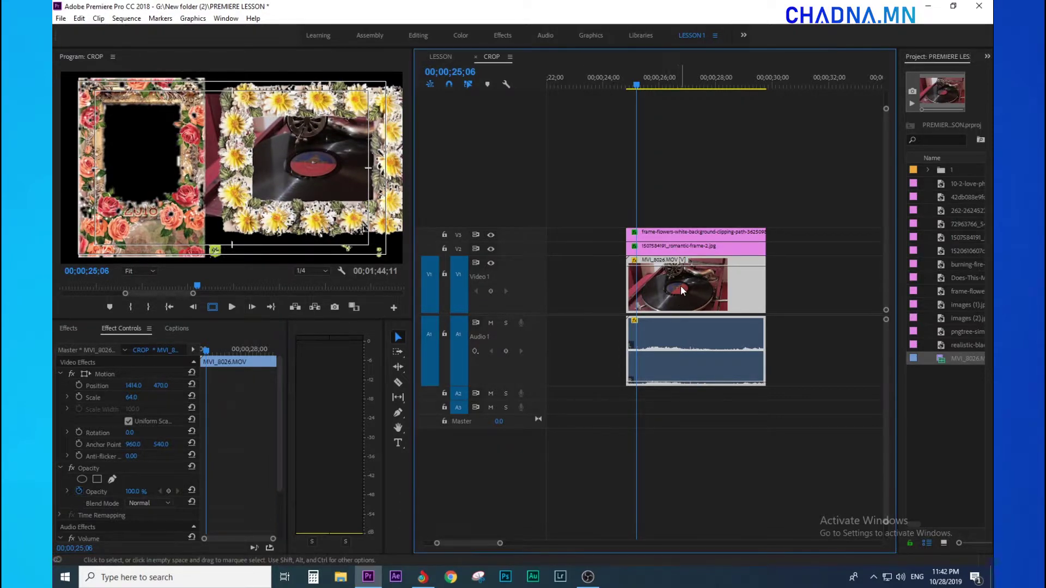
# Search for Crop and apply it to the gramophone clip on V1
pyautogui.click(66, 329)
pyautogui.write('rop')
pyautogui.moveTo(91, 429); pyautogui.dragTo(631, 260)
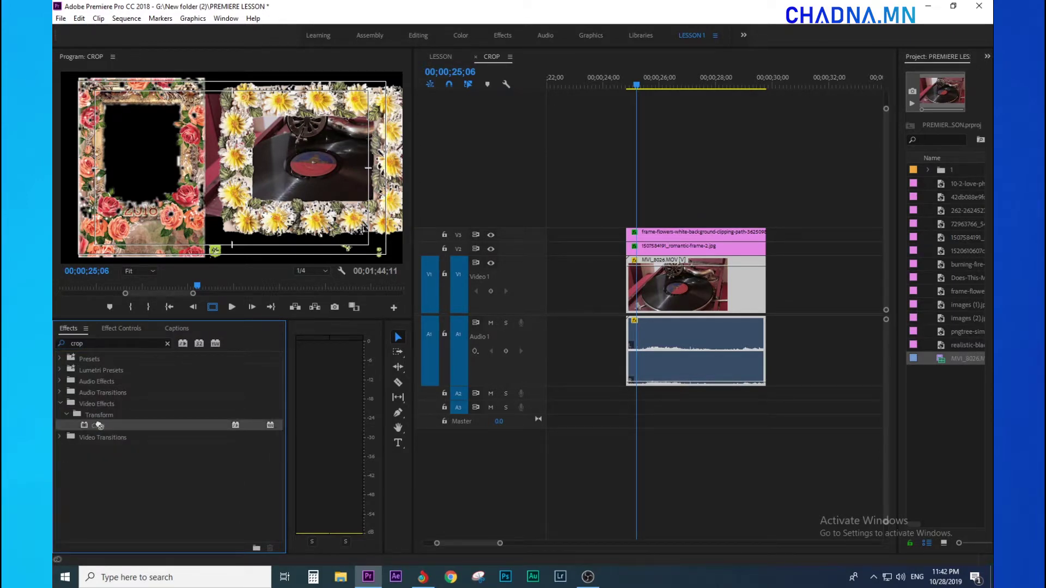
pyautogui.click(117, 330)
pyautogui.scroll(-3, 258, 466)
pyautogui.moveTo(129, 483); pyautogui.dragTo(137, 483)
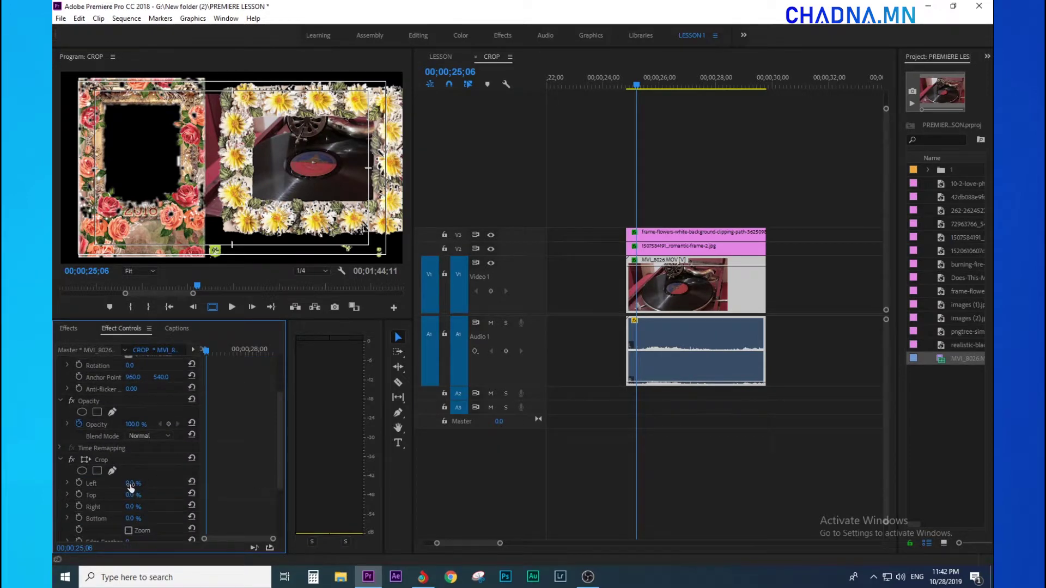
# Hide the rose frame's V2 track output from the preview
pyautogui.click(659, 234)
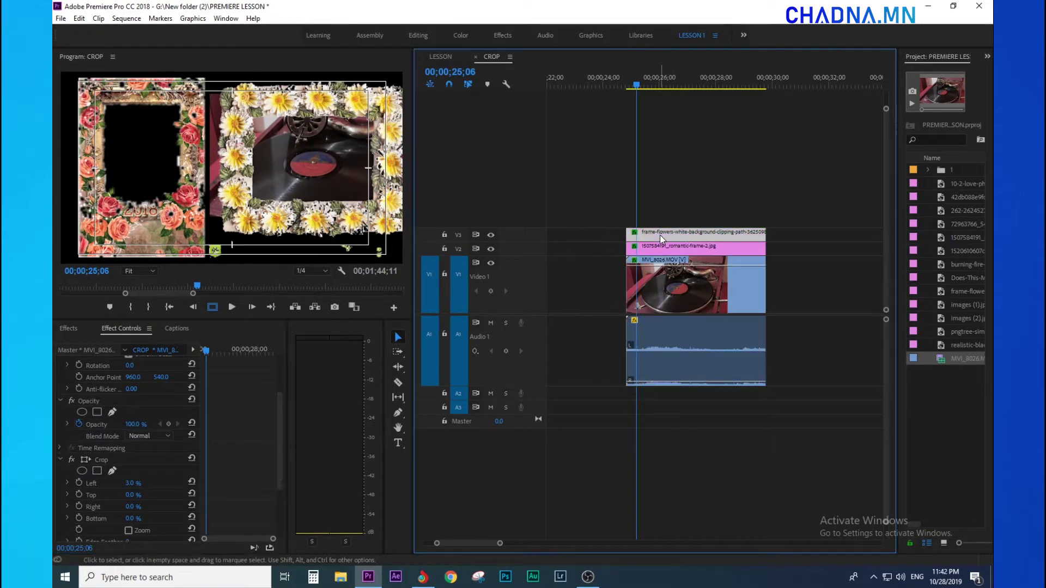
pyautogui.click(492, 236)
pyautogui.click(492, 235)
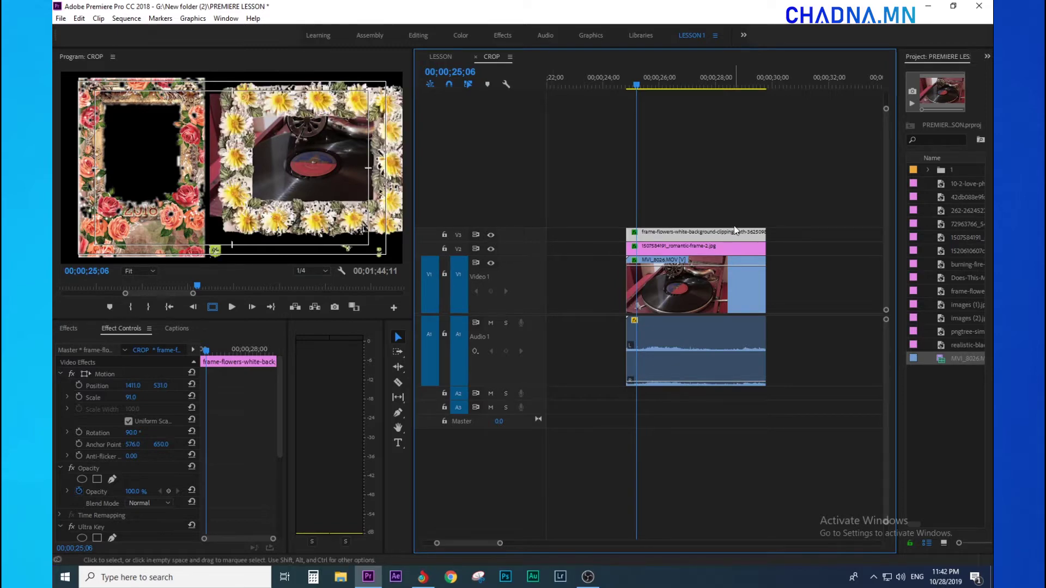
pyautogui.click(490, 249)
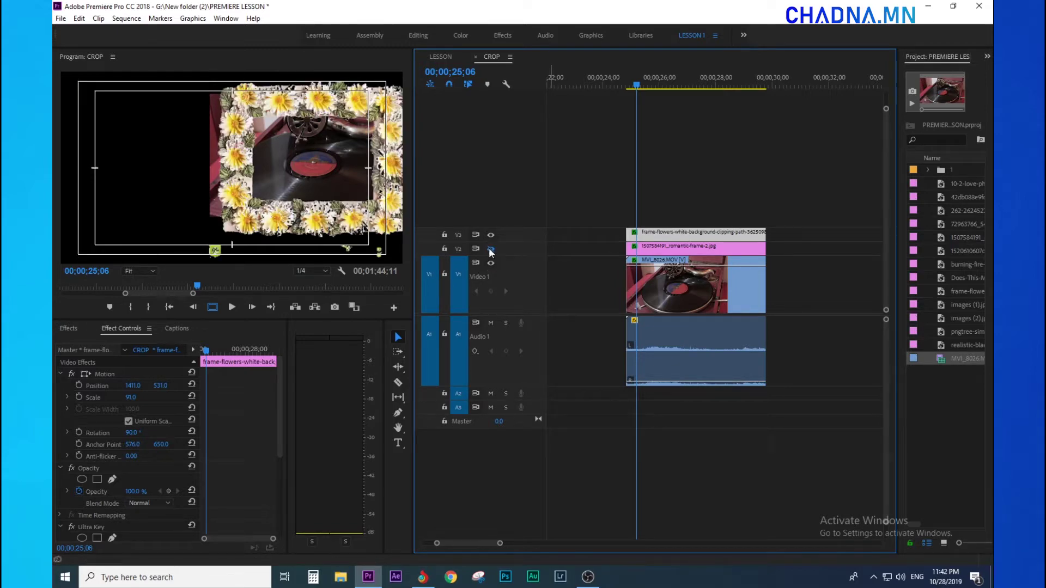
pyautogui.click(667, 248)
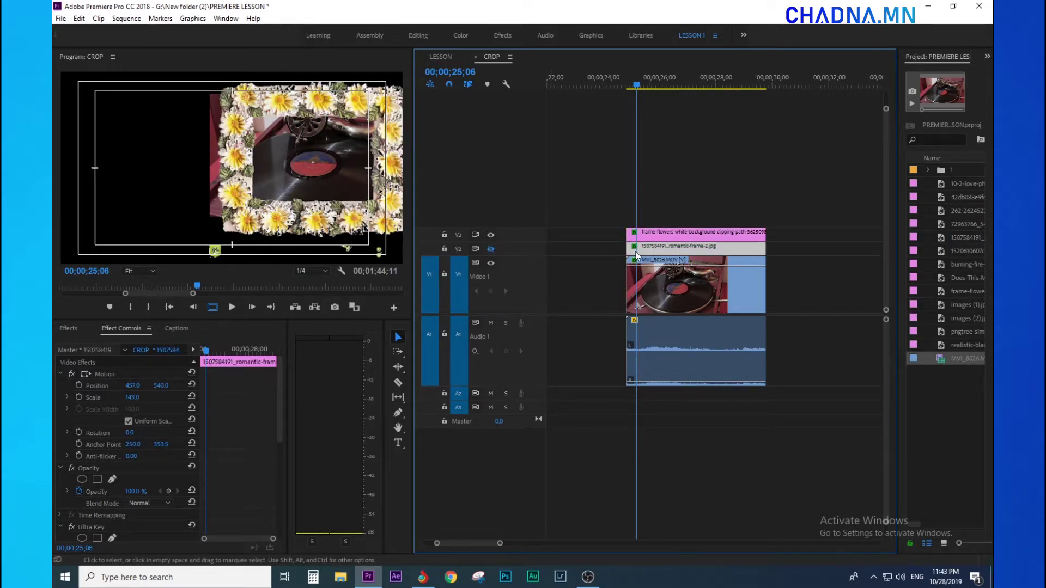
pyautogui.click(655, 237)
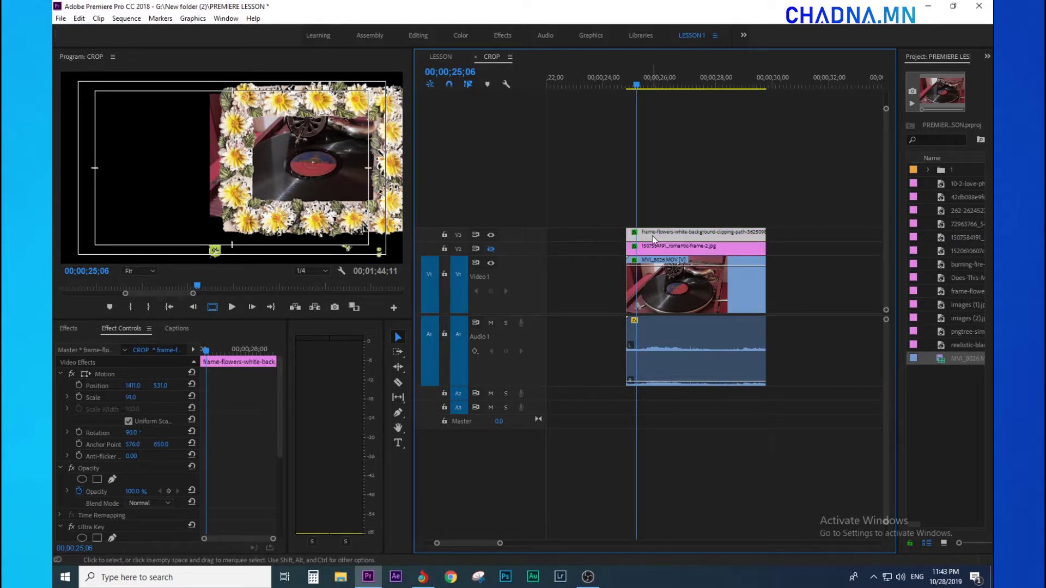
pyautogui.click(700, 293)
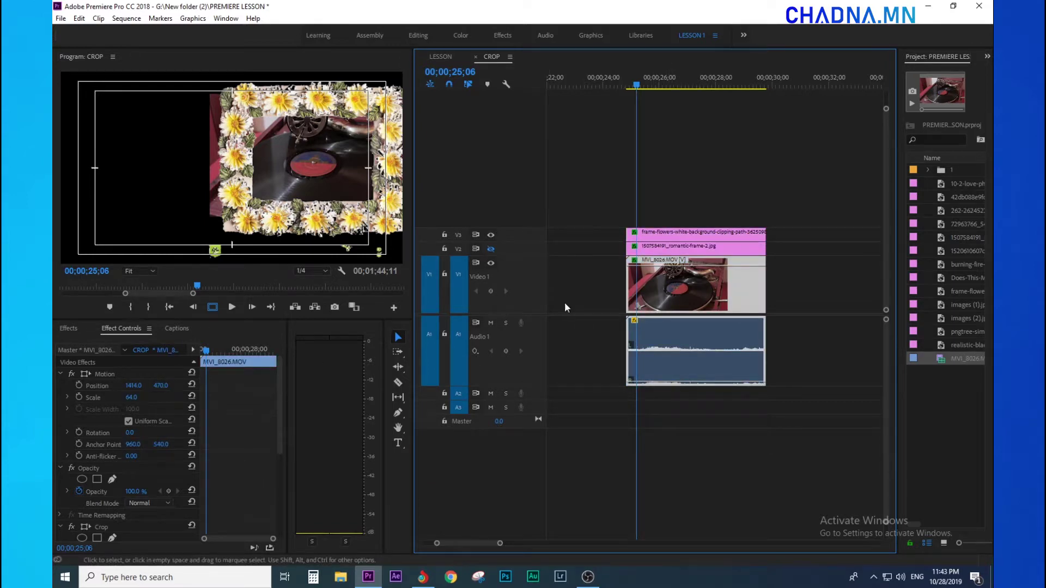
# Crop the gramophone clip 18% on the left and 17% on the right, then preview
pyautogui.scroll(-1, 265, 464)
pyautogui.scroll(-3, 120, 504)
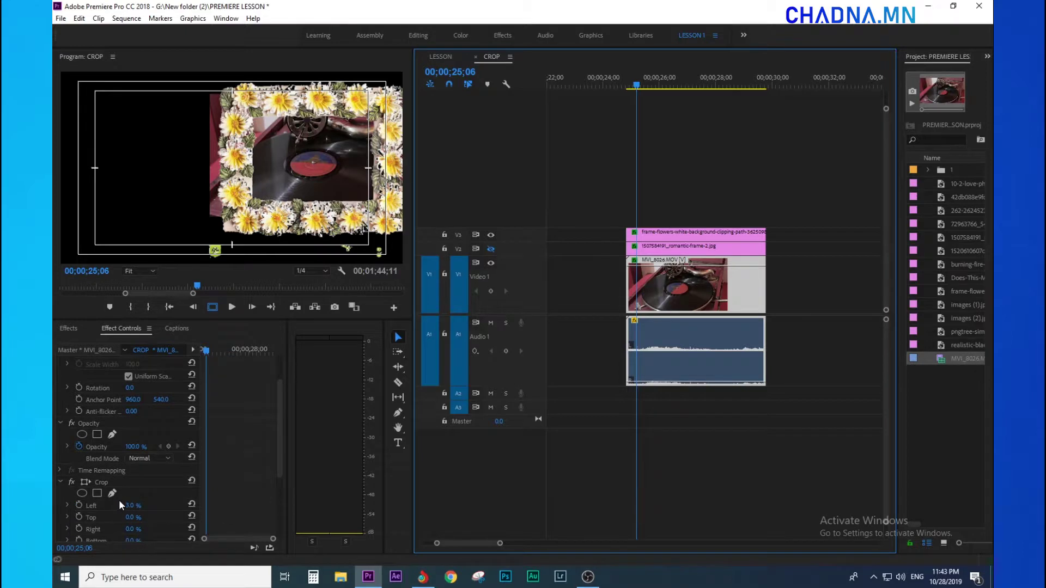
pyautogui.moveTo(129, 509); pyautogui.dragTo(142, 505)
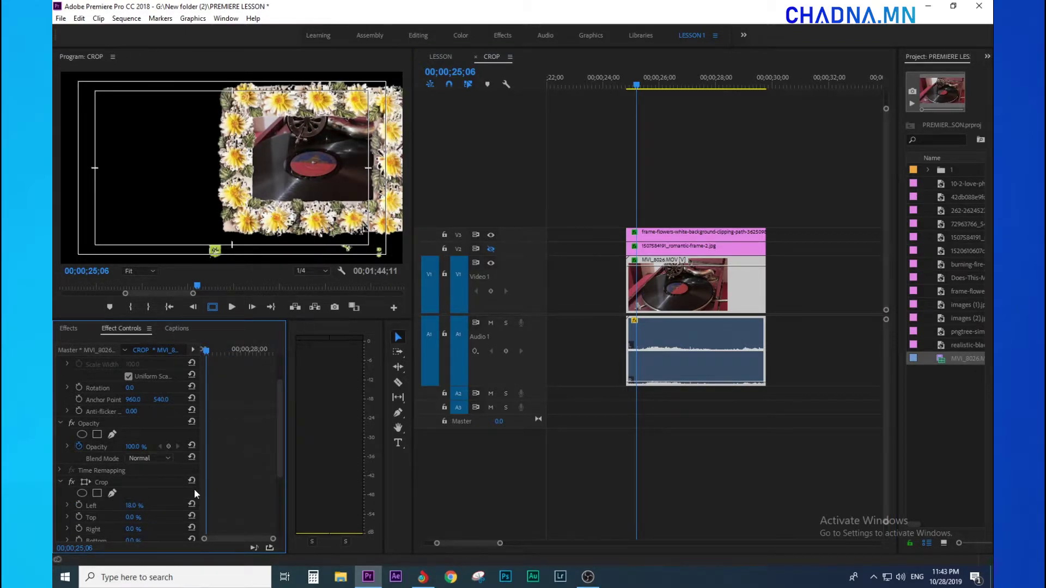
pyautogui.moveTo(130, 529)
pyautogui.mouseDown()
pyautogui.moveTo(155, 529)
pyautogui.moveTo(138, 529)
pyautogui.mouseUp()
pyautogui.press('space')
pyautogui.click(596, 152)
pyautogui.press('-')
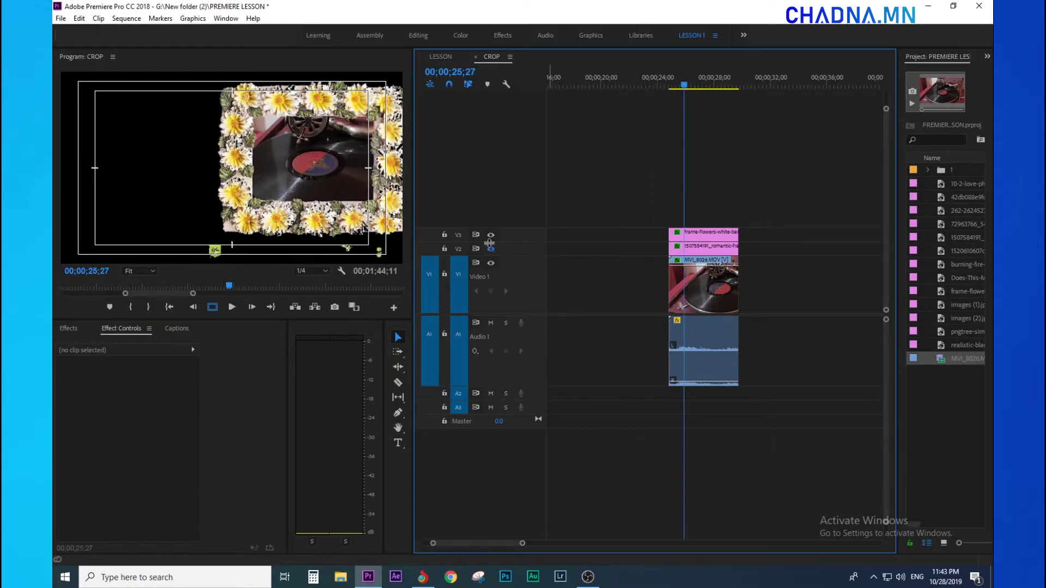
# Show the rose frame again and browse to D:\ENKHEE\DURS for import
pyautogui.click(490, 249)
pyautogui.click(684, 84)
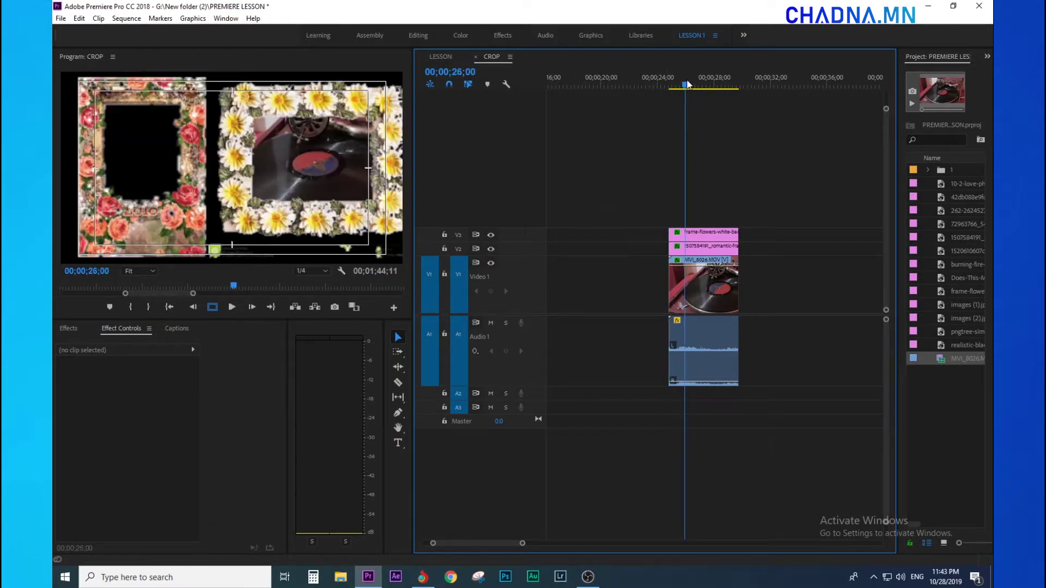
pyautogui.doubleClick(941, 420)
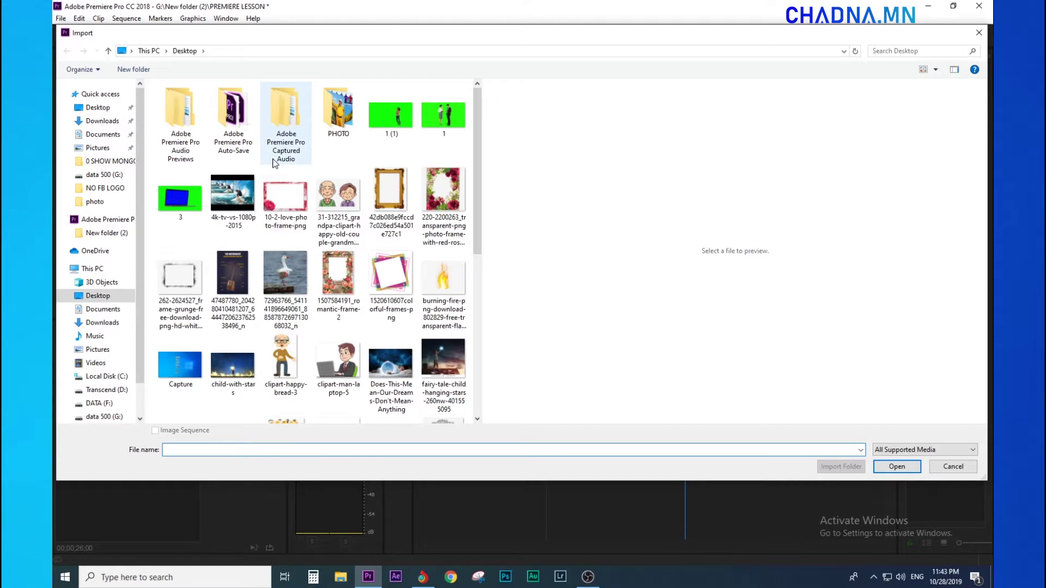
pyautogui.scroll(-5, 272, 218)
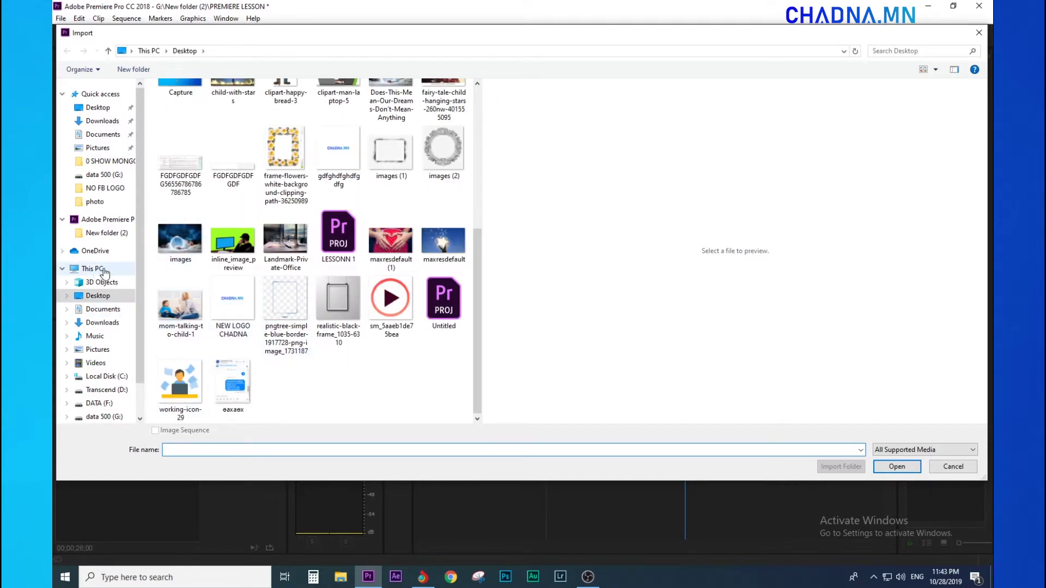
pyautogui.click(120, 391)
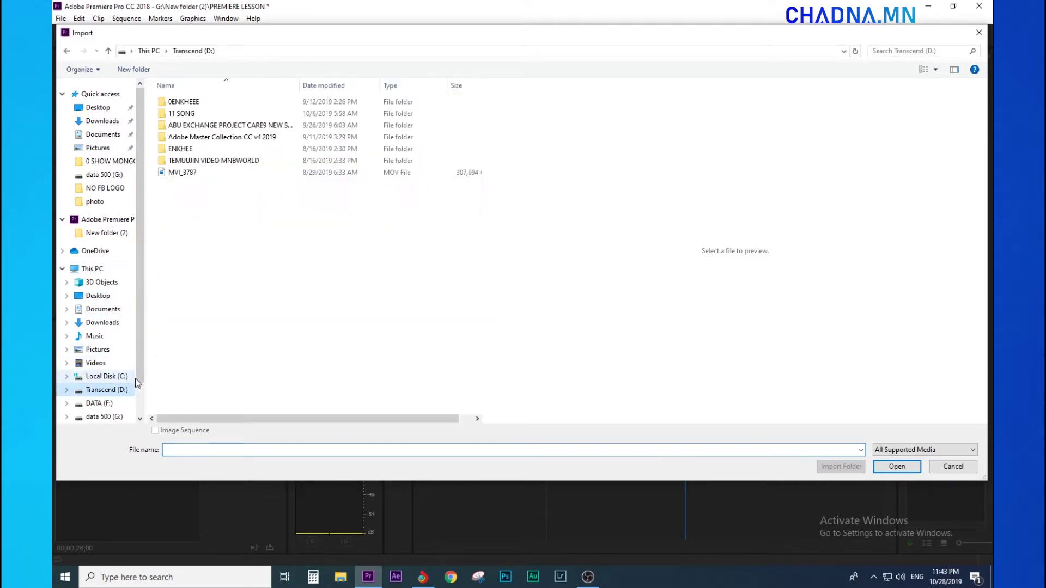
pyautogui.doubleClick(191, 153)
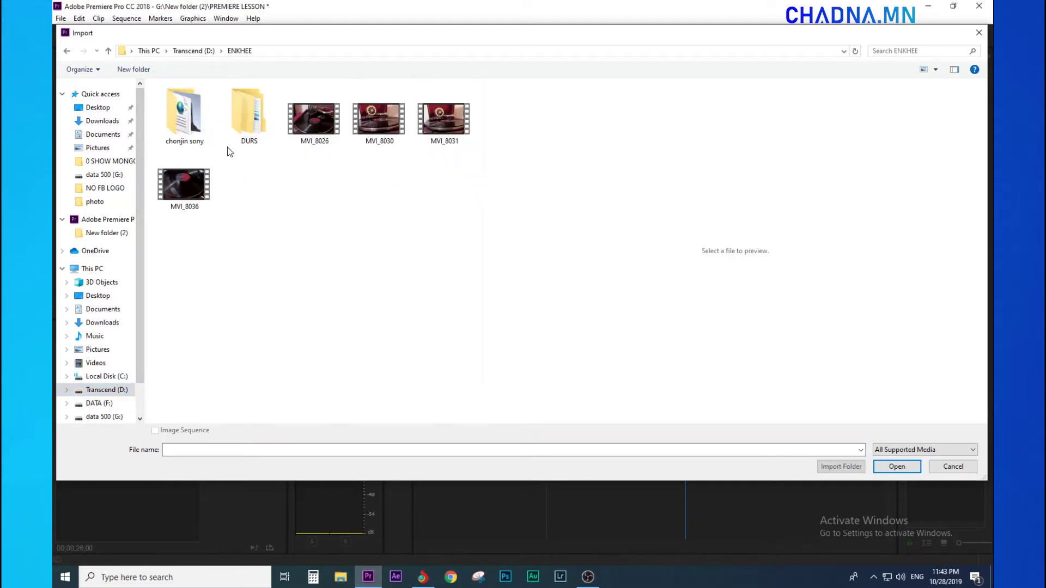
pyautogui.doubleClick(262, 123)
# Import MVI_5150 and move both flower frames up to V4 and V5
pyautogui.click(188, 113)
pyautogui.press('Escape')
pyautogui.moveTo(726, 223)
pyautogui.mouseDown()
pyautogui.moveTo(728, 252)
pyautogui.moveTo(725, 215)
pyautogui.mouseUp()
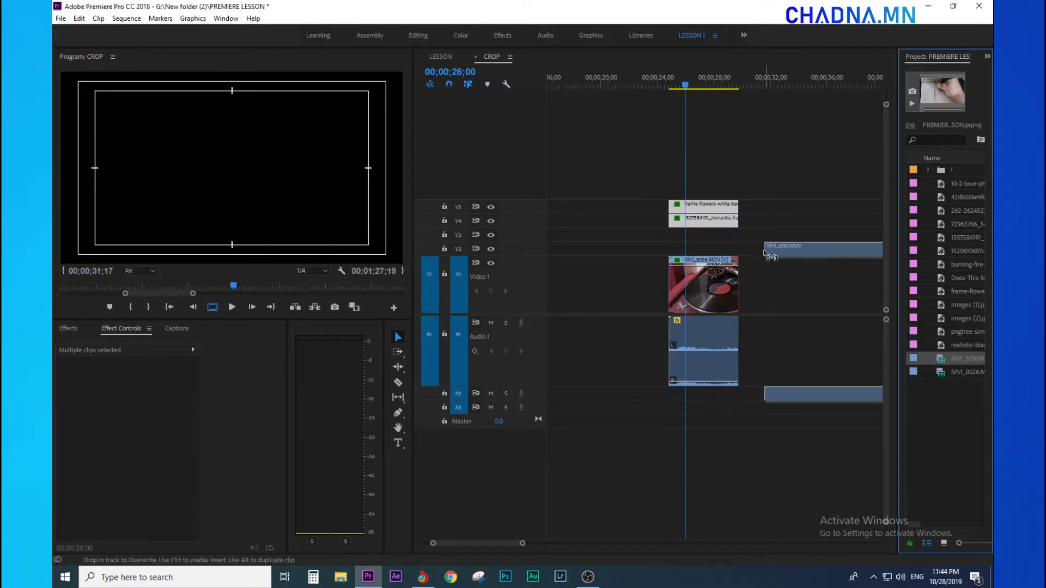
# Place MVI_5150 on V2, scale it down and position it inside the rose frame
pyautogui.moveTo(806, 267); pyautogui.dragTo(697, 274)
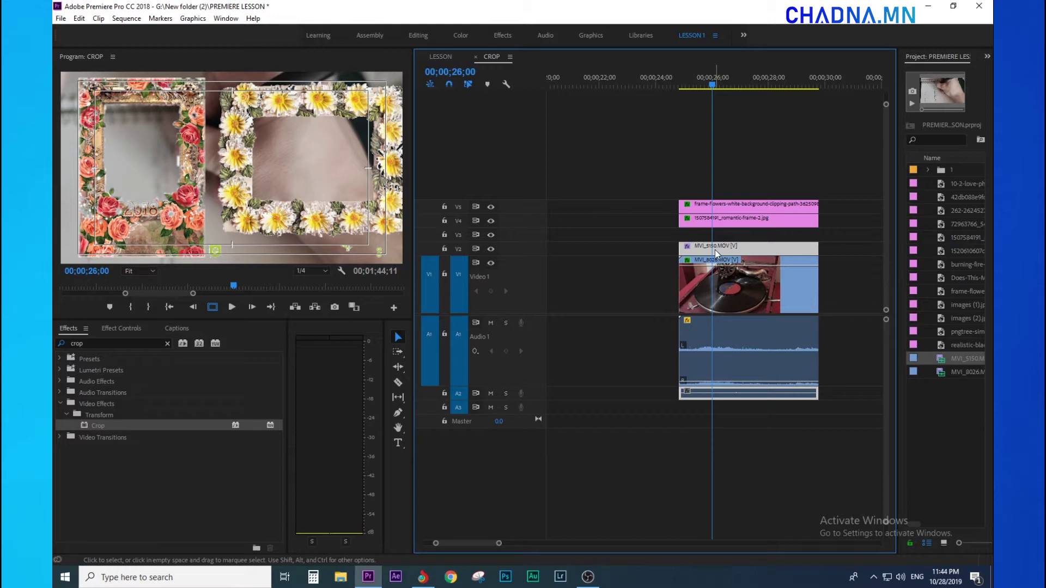
pyautogui.click(112, 328)
pyautogui.moveTo(129, 397); pyautogui.dragTo(139, 398)
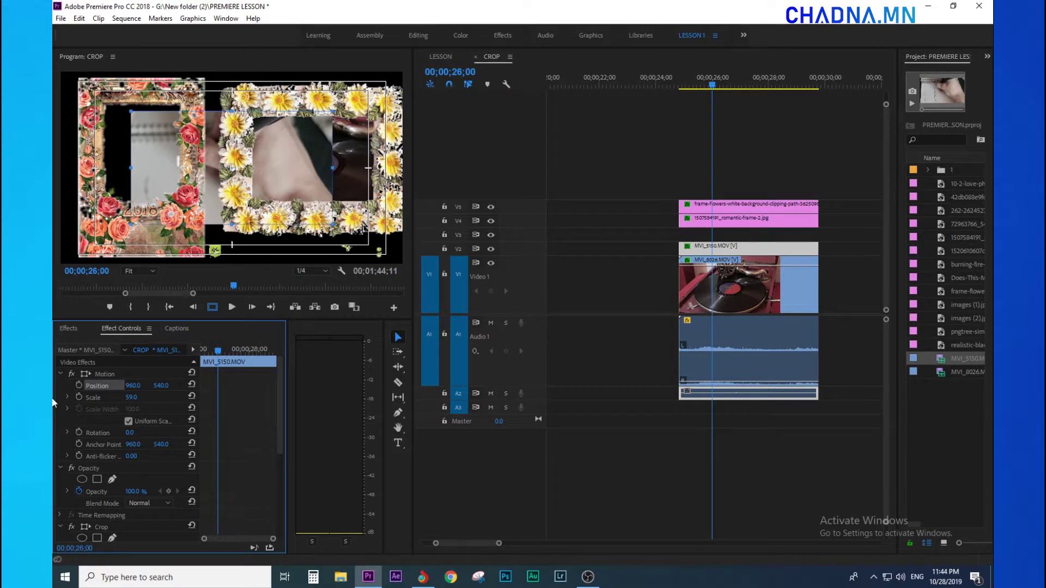
pyautogui.moveTo(133, 386); pyautogui.dragTo(66, 386)
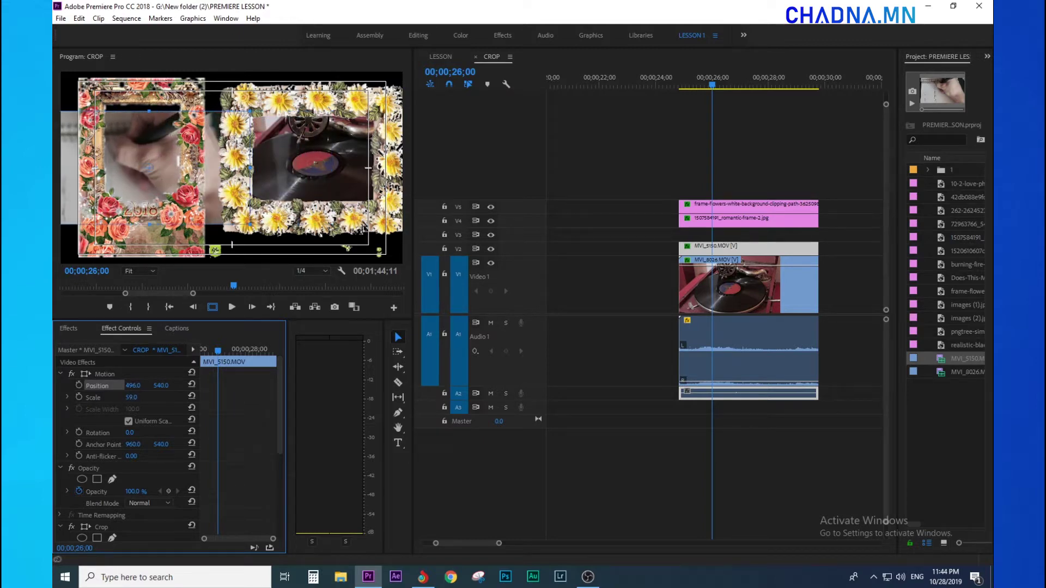
pyautogui.moveTo(133, 386)
pyautogui.mouseDown()
pyautogui.moveTo(164, 385)
pyautogui.moveTo(136, 385)
pyautogui.moveTo(151, 385)
pyautogui.moveTo(138, 387)
pyautogui.moveTo(141, 398)
pyautogui.moveTo(136, 388)
pyautogui.mouseUp()
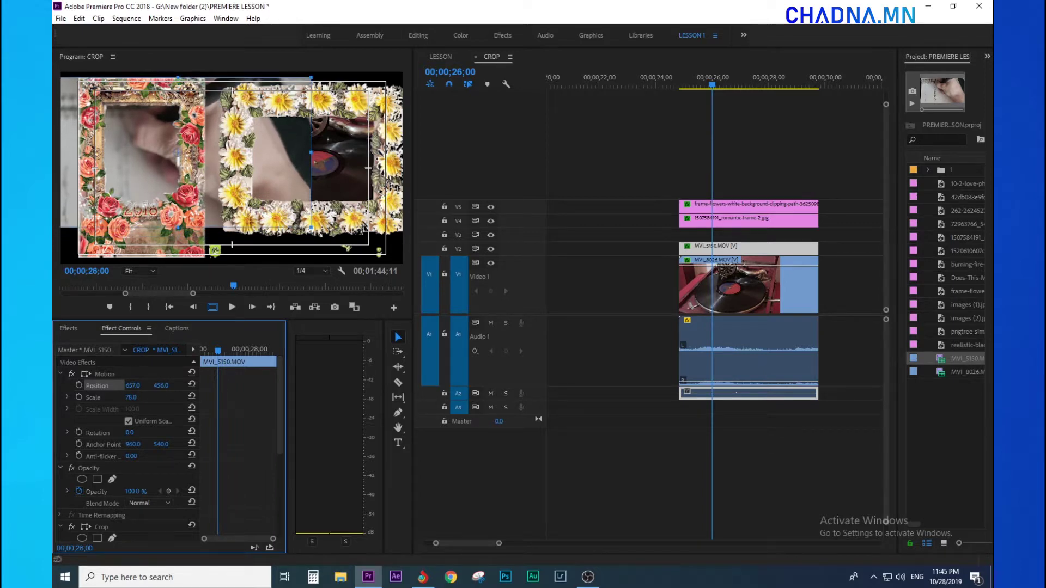
pyautogui.press('space')
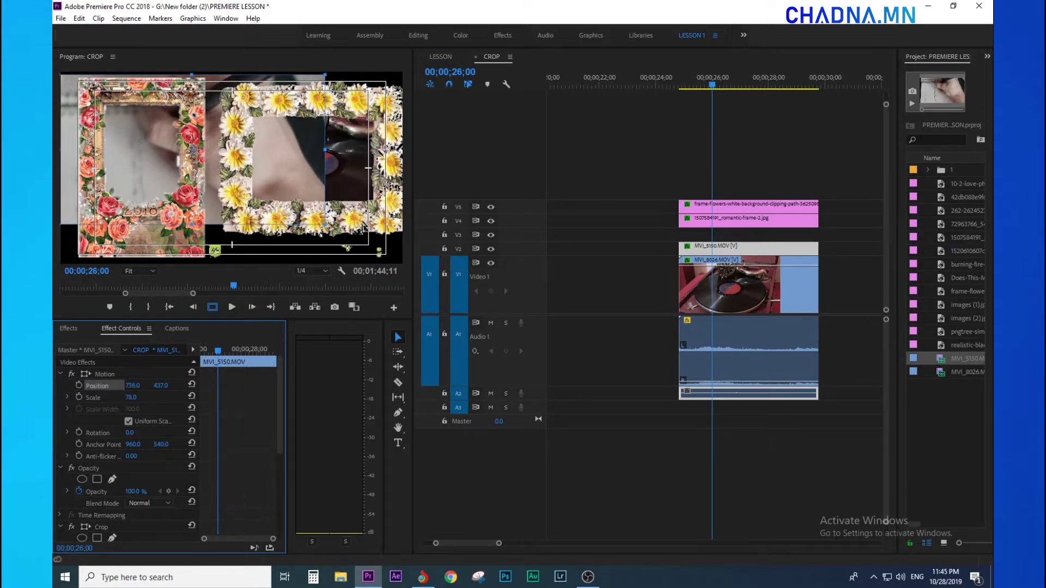
pyautogui.press('-')
# Apply Crop to the handwriting clip with Left 14% and Right 44%
pyautogui.click(68, 328)
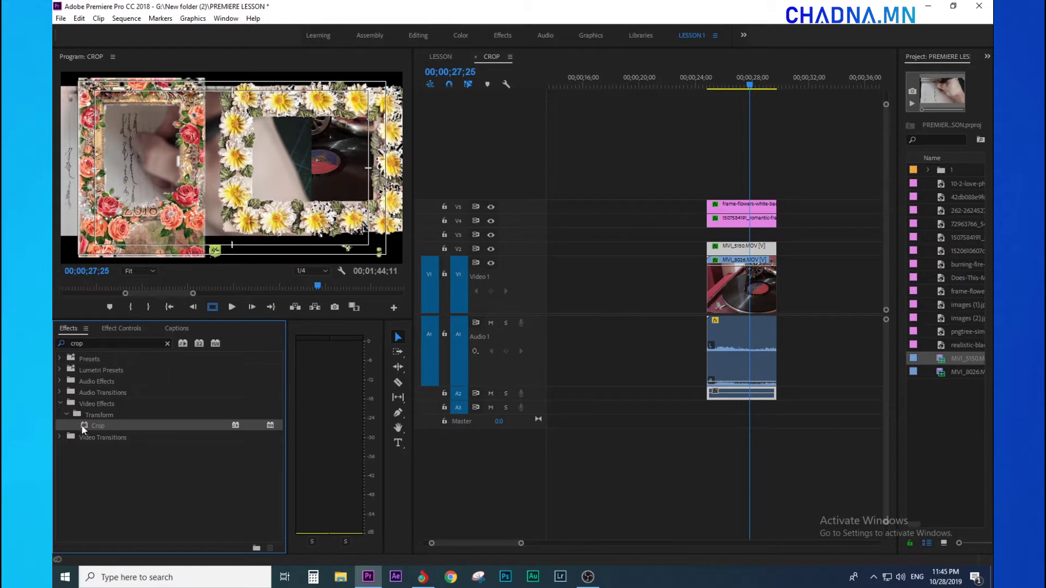
pyautogui.moveTo(689, 227); pyautogui.dragTo(741, 248)
pyautogui.click(121, 328)
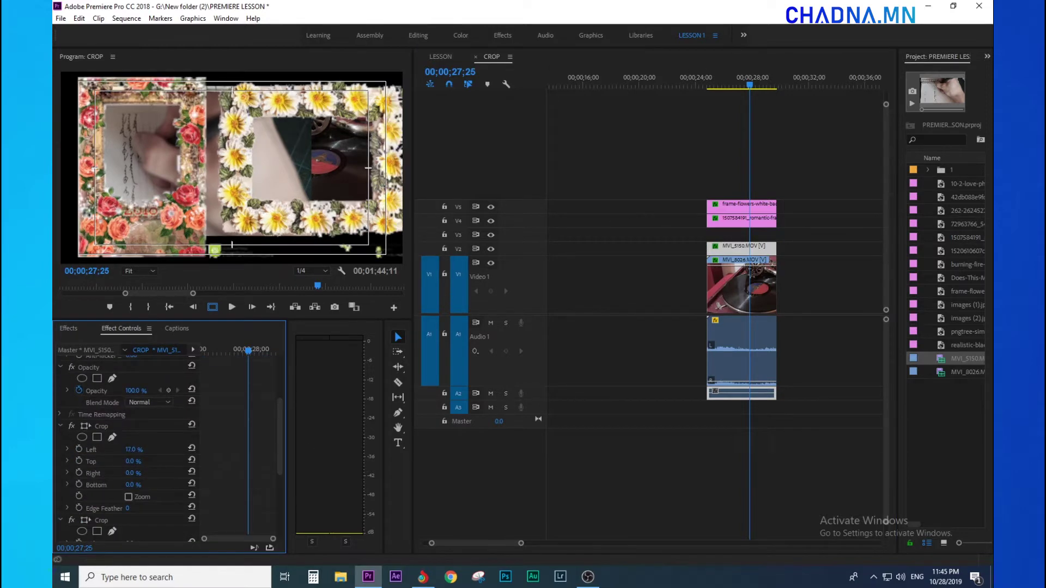
pyautogui.moveTo(131, 473); pyautogui.dragTo(154, 473)
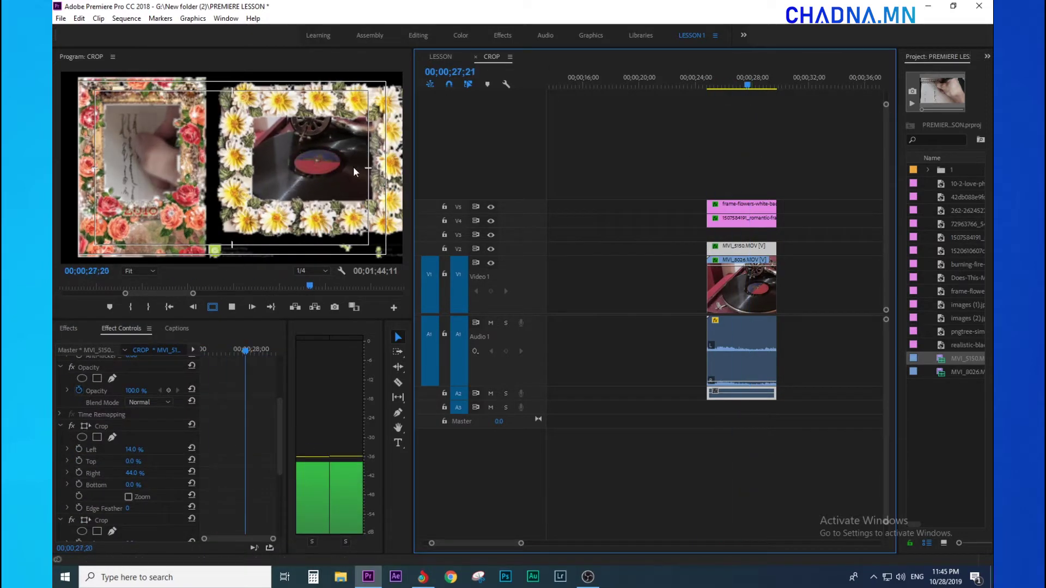
pyautogui.moveTo(458, 400); pyautogui.dragTo(457, 460)
pyautogui.hotkey('ctrl', 'i')
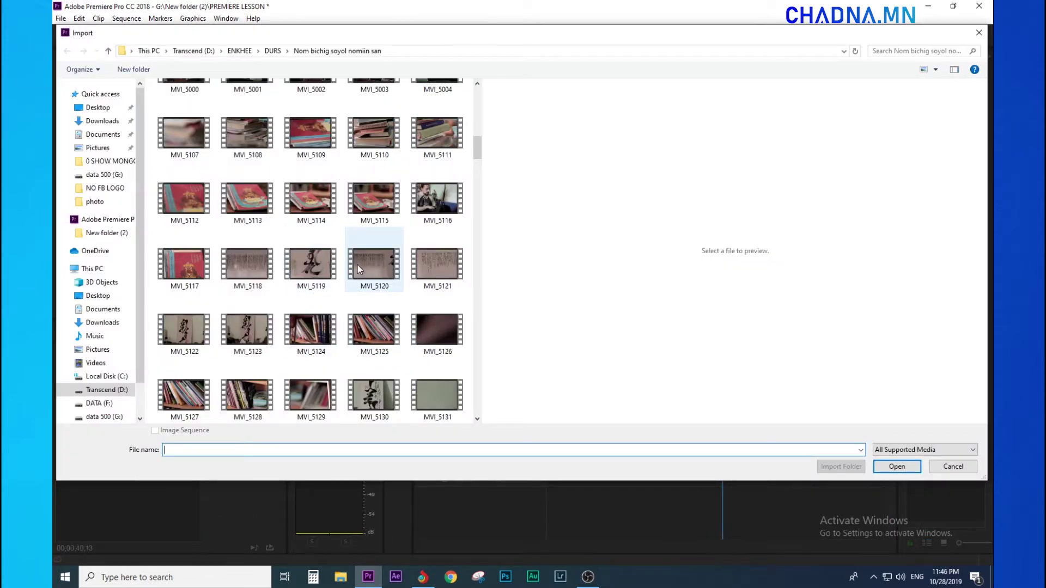
# Import MVI_5107 and place it on the V1 and A1 tracks
pyautogui.click(184, 133)
pyautogui.click(895, 470)
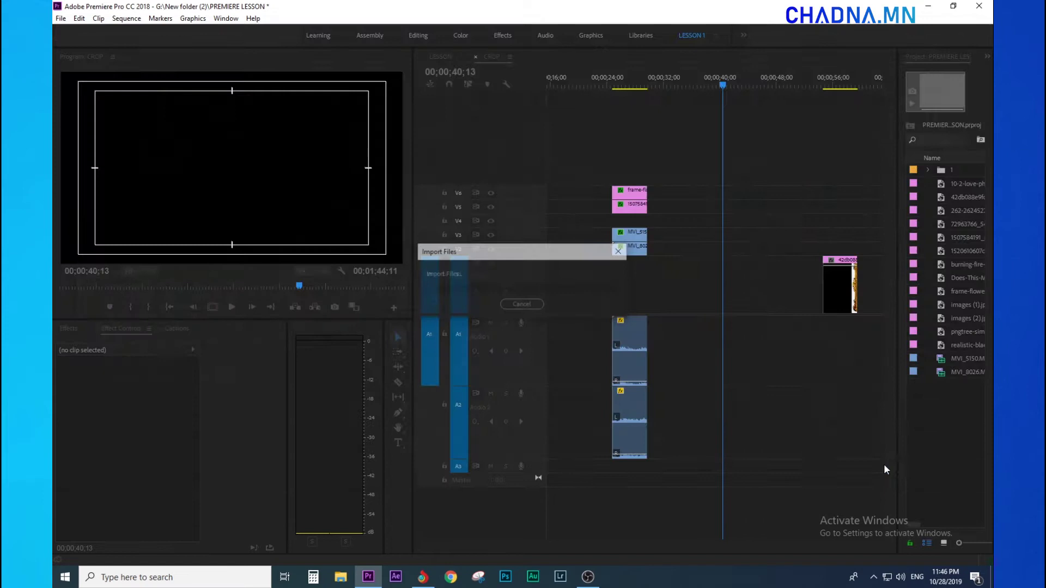
pyautogui.moveTo(959, 360); pyautogui.dragTo(689, 292)
pyautogui.press('=')
pyautogui.press('space')
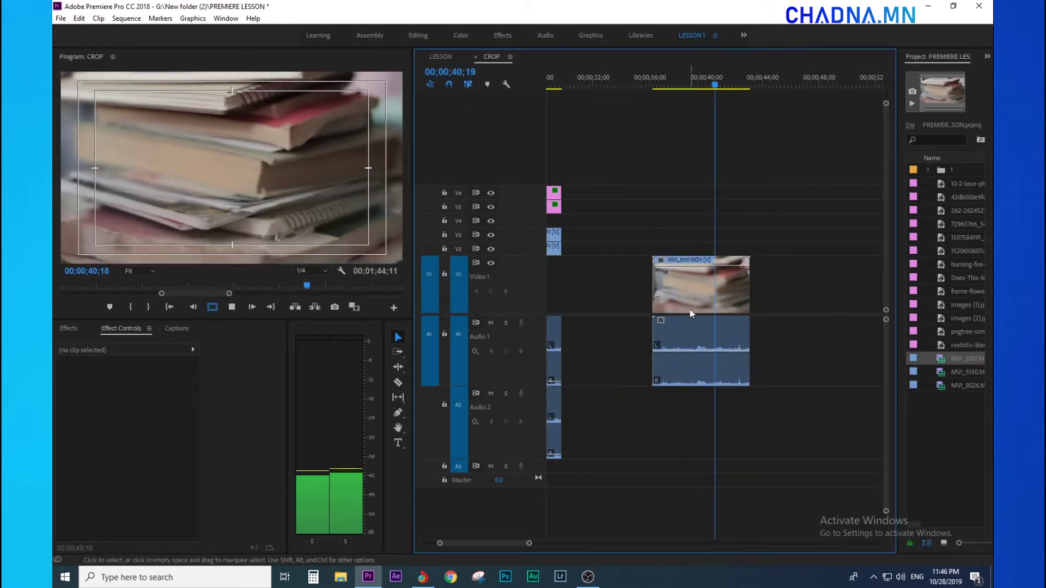
pyautogui.press('space')
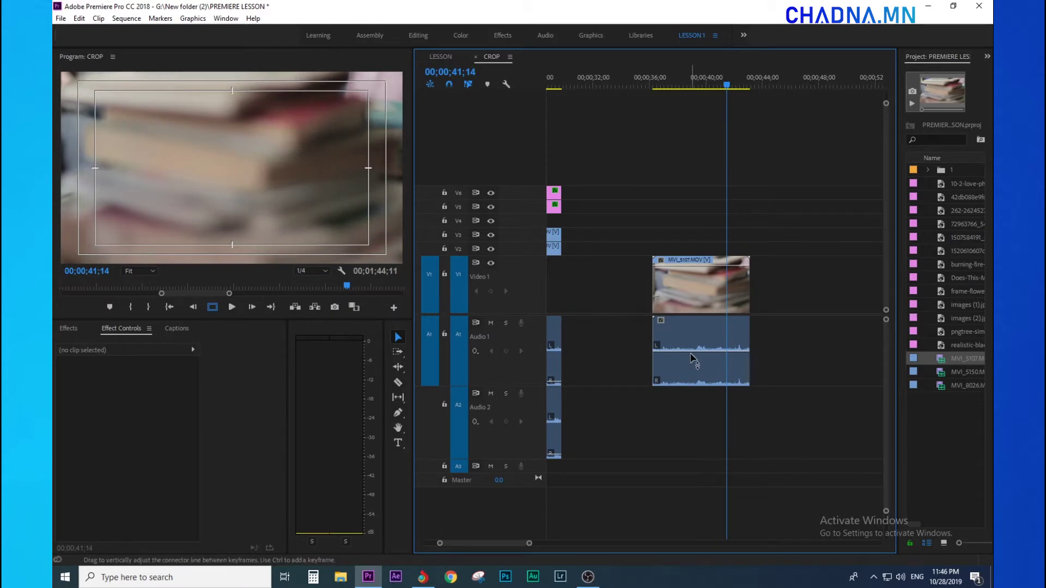
# Trim MVI_5107's end to match the length of the other clips
pyautogui.click(692, 348)
pyautogui.press('=')
pyautogui.moveTo(735, 286); pyautogui.dragTo(692, 286)
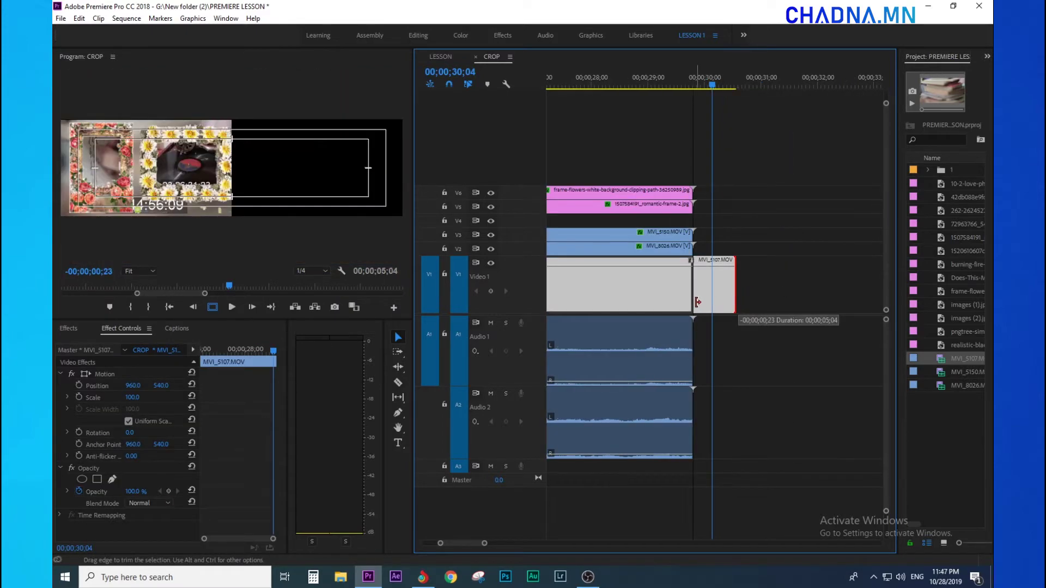
pyautogui.press('-')
# Move the stacked upper clips to line up with MVI_5107
pyautogui.click(599, 82)
pyautogui.press('=')
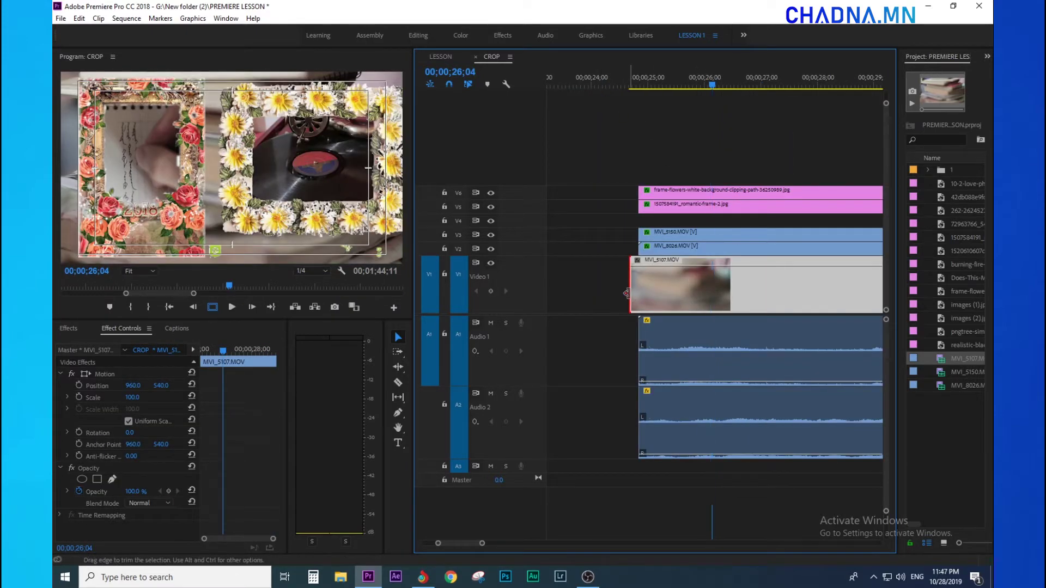
pyautogui.click(637, 81)
pyautogui.press('=')
pyautogui.moveTo(653, 98)
pyautogui.mouseDown()
pyautogui.moveTo(779, 210)
pyautogui.moveTo(775, 223)
pyautogui.mouseUp()
pyautogui.click(735, 158)
pyautogui.press('-')
pyautogui.press('-')
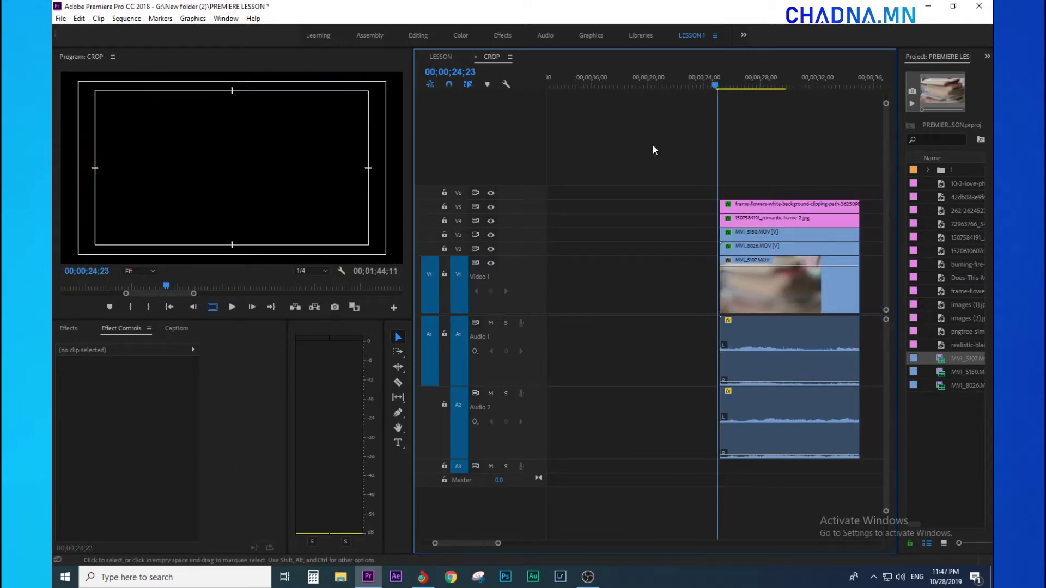
# Review the clips on the timeline, save the project, and play from the clip start
pyautogui.press('-')
pyautogui.press('space')
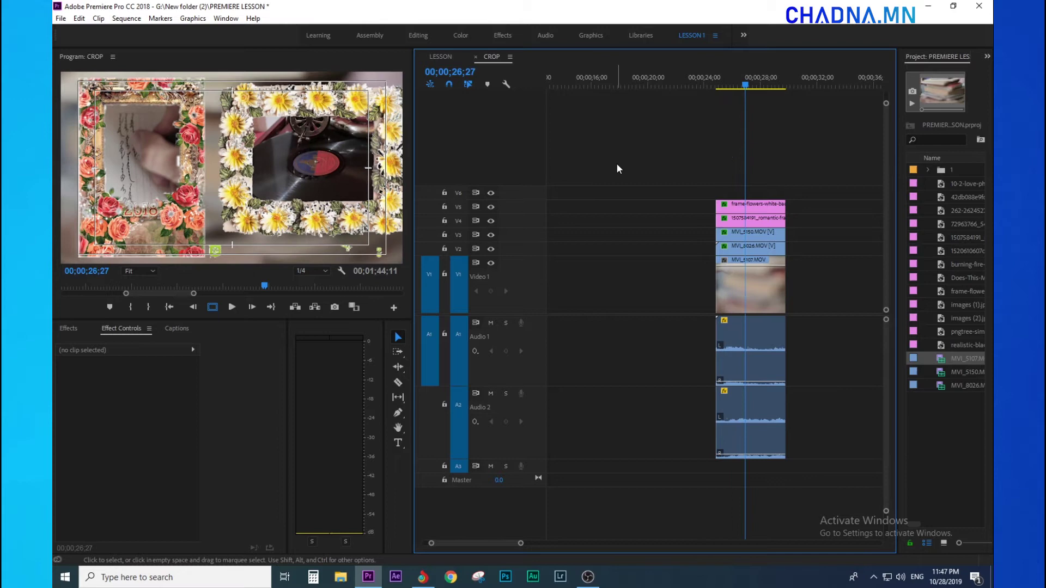
pyautogui.press('-')
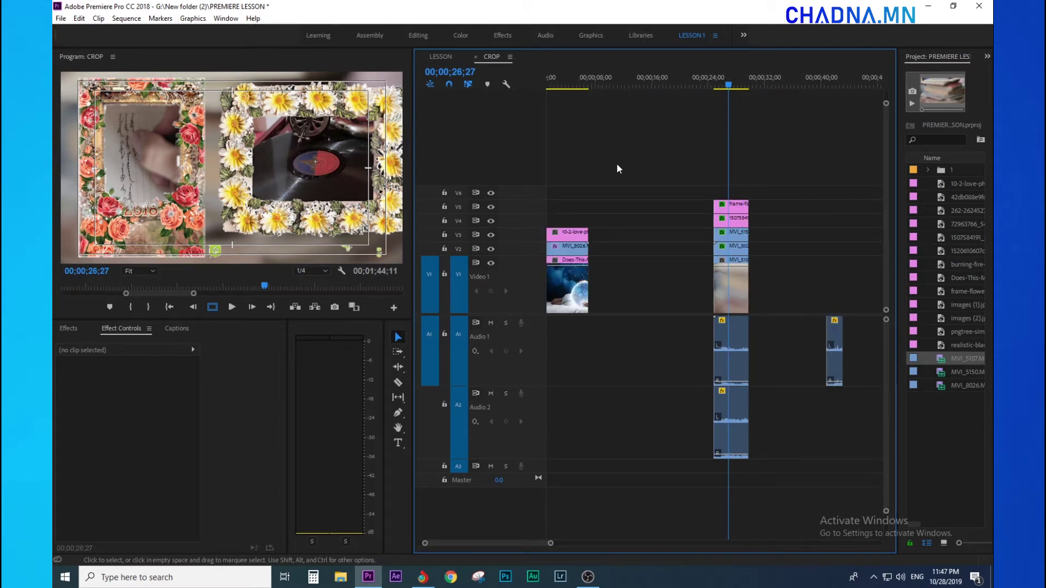
pyautogui.press('=')
pyautogui.press('=')
pyautogui.press('-')
pyautogui.press('-')
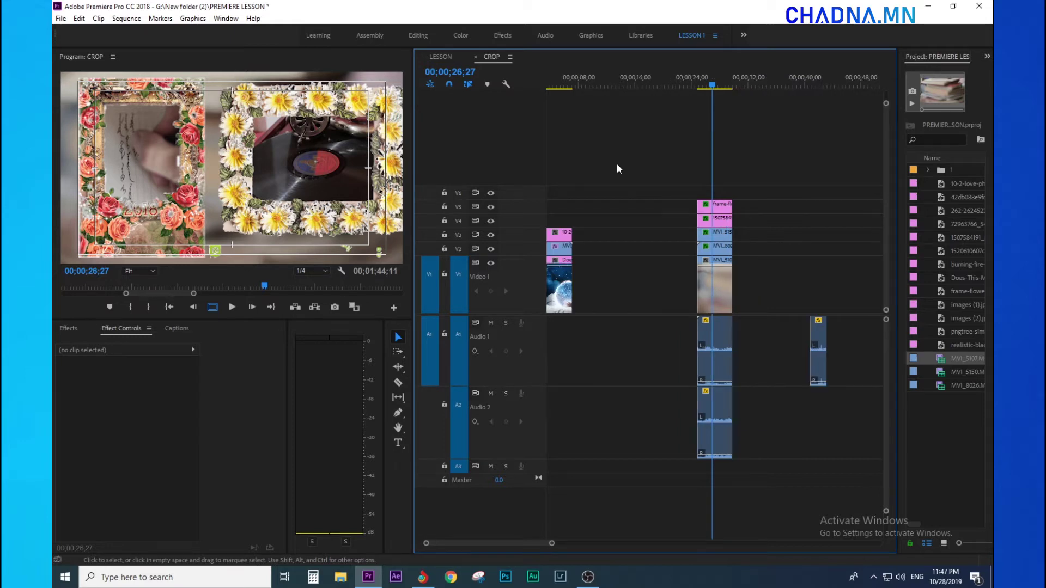
pyautogui.press('=')
pyautogui.press('=')
pyautogui.hotkey('ctrl', 's')
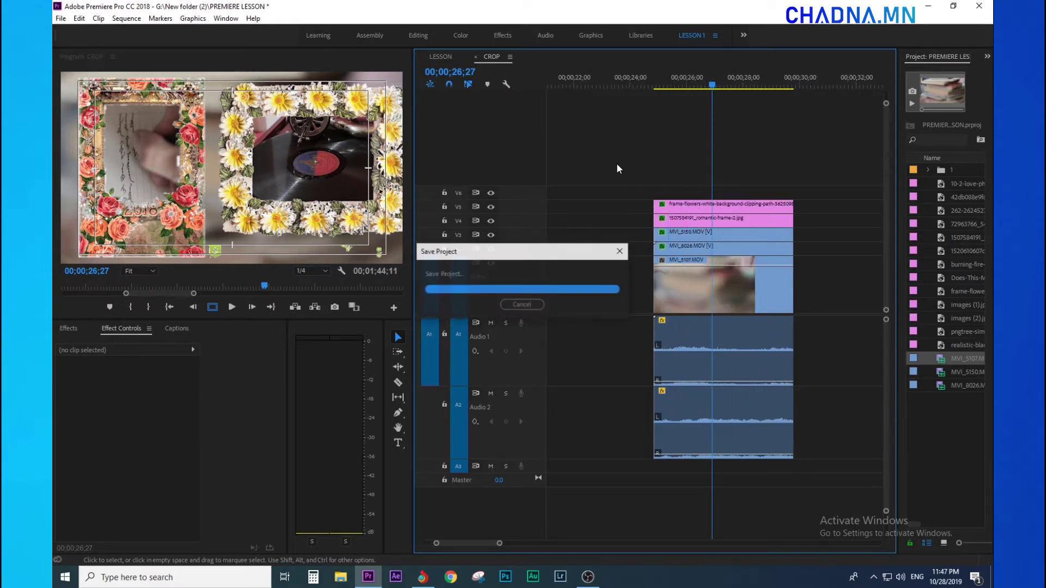
pyautogui.press('-')
pyautogui.press('Up')
pyautogui.press('space')
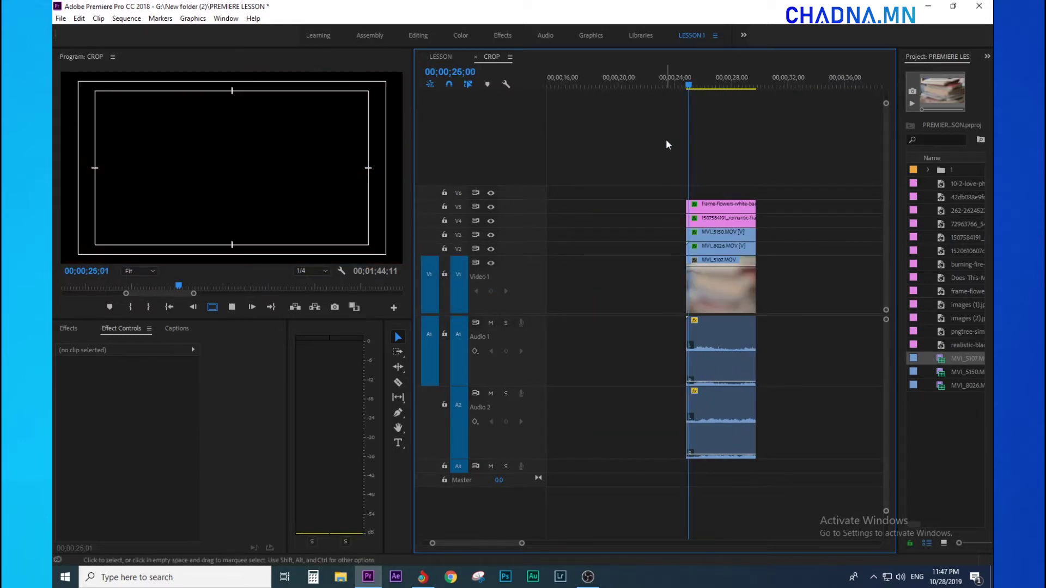
# Import the mp3 music file into the project
pyautogui.click(936, 436)
pyautogui.doubleClick(936, 436)
pyautogui.press('Return')
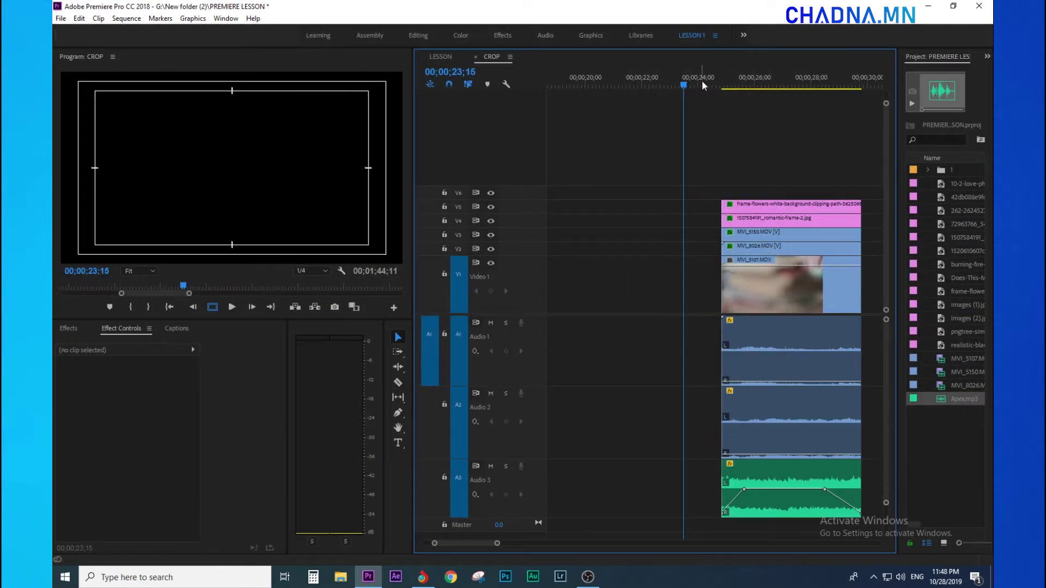
# Play the sequence with music, then replay it from 24;27
pyautogui.press('space')
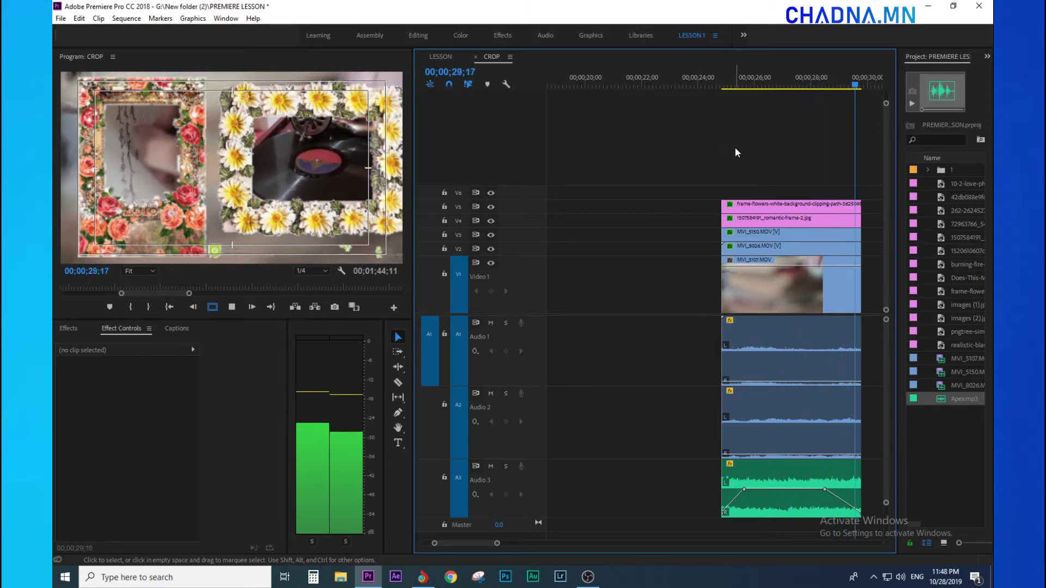
pyautogui.click(592, 81)
pyautogui.press('-')
pyautogui.click(568, 85)
pyautogui.press('space')
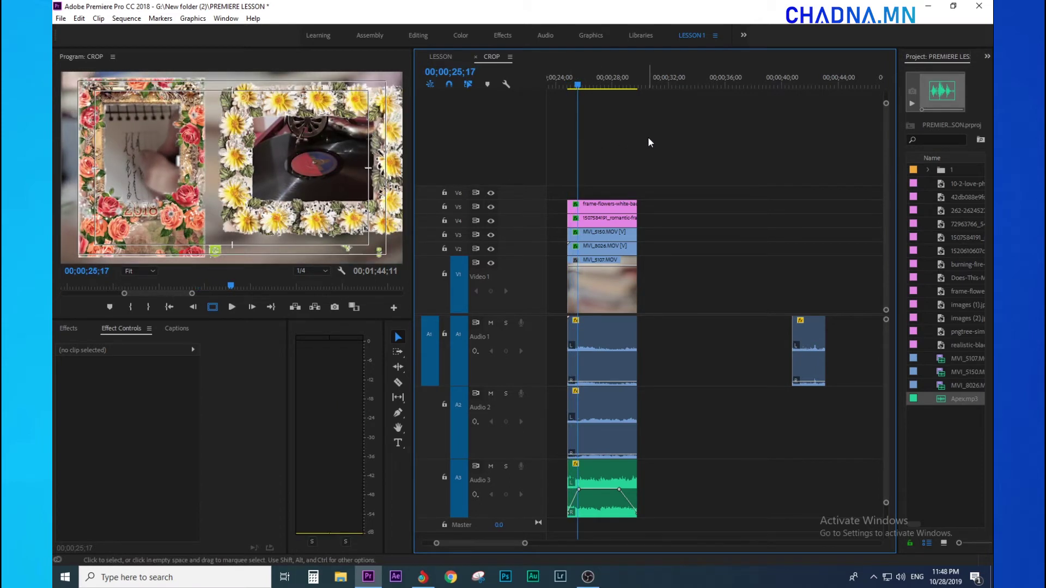
# Zoom the timeline in and out with Alt+scroll to review the finished sequence
pyautogui.scroll(-2, 649, 143)
pyautogui.scroll(-2, 648, 143)
pyautogui.scroll(-3, 708, 102)
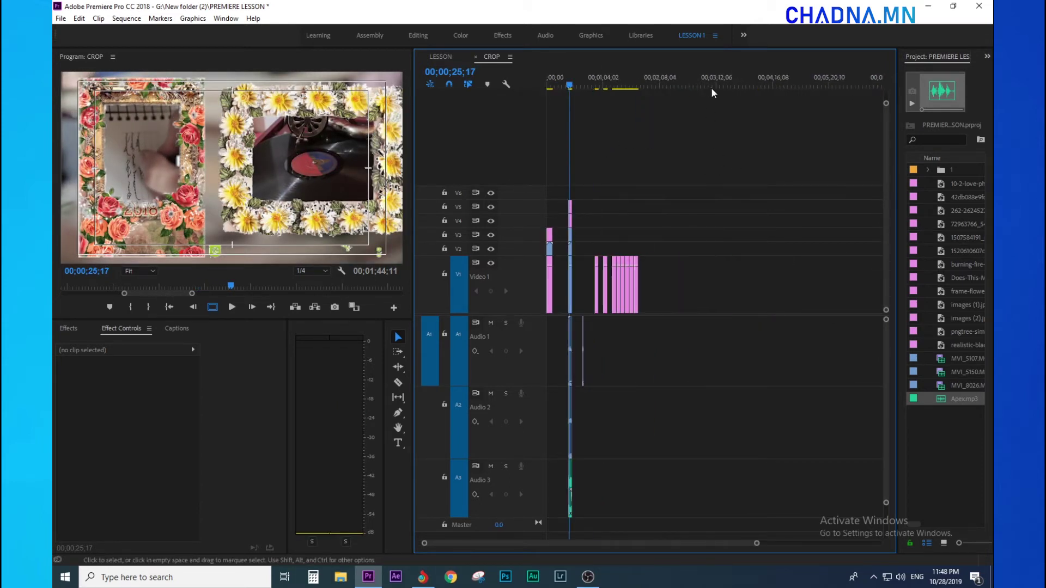
pyautogui.scroll(2, 627, 86)
pyautogui.scroll(2, 610, 125)
pyautogui.scroll(2, 589, 136)
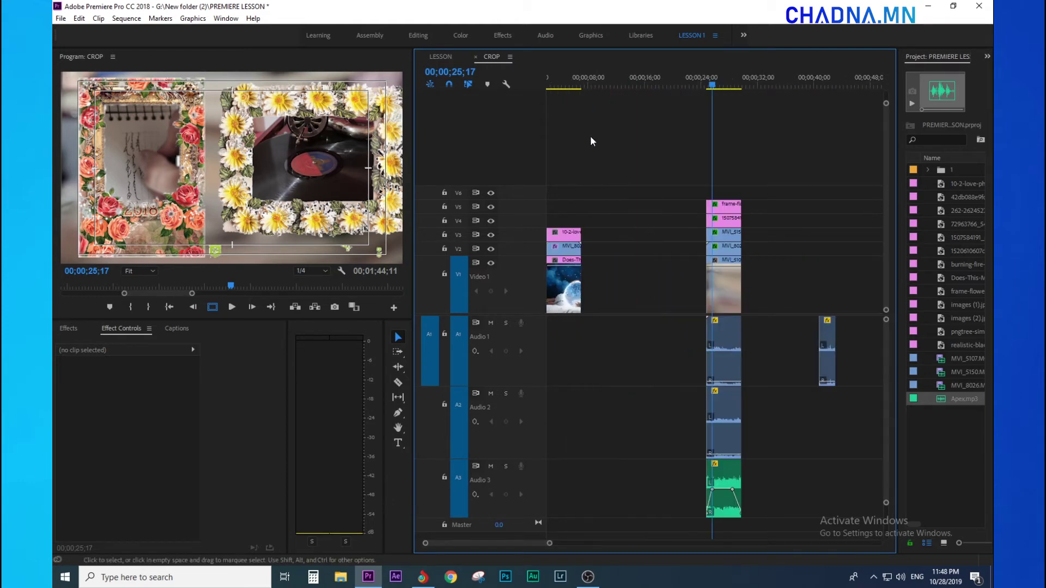
pyautogui.scroll(2, 658, 136)
pyautogui.scroll(2, 648, 136)
pyautogui.scroll(2, 643, 123)
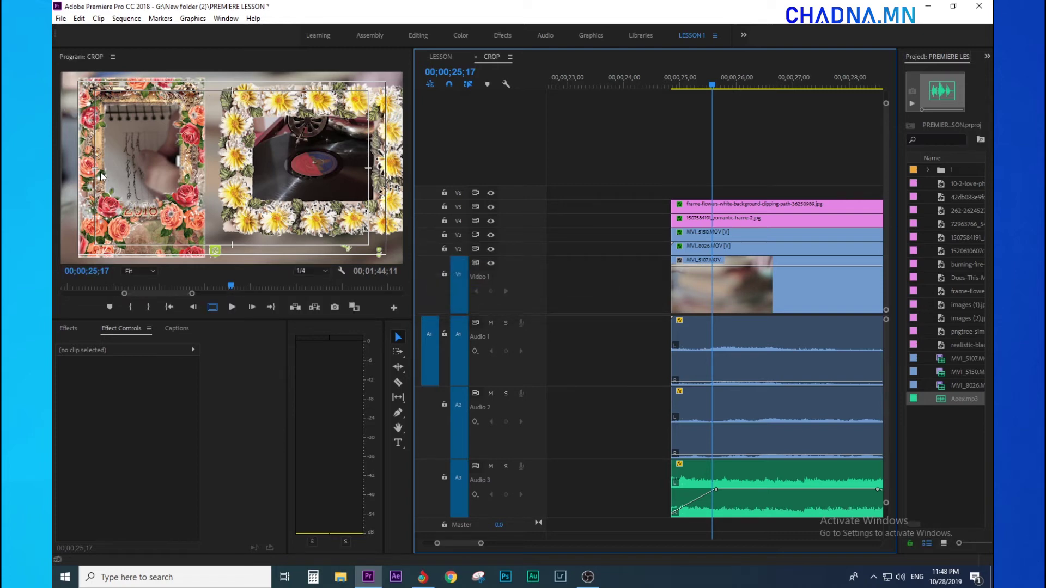
# Review the timeline zoom once more, then bring the chadna.mn website in Chrome forward
pyautogui.scroll(-2, 639, 132)
pyautogui.scroll(-2, 676, 136)
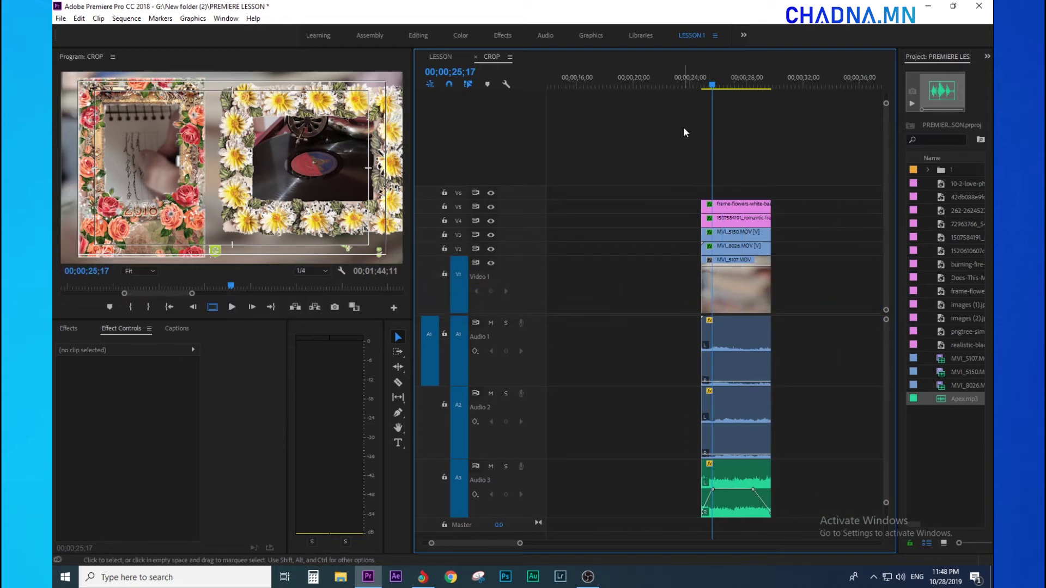
pyautogui.scroll(-2, 684, 126)
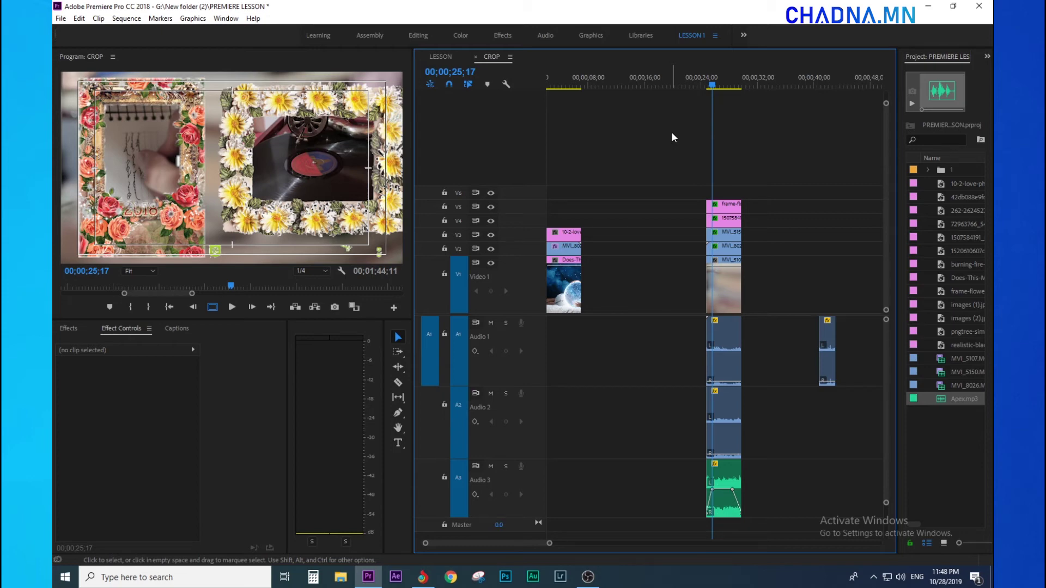
pyautogui.scroll(2, 672, 137)
pyautogui.scroll(2, 672, 137)
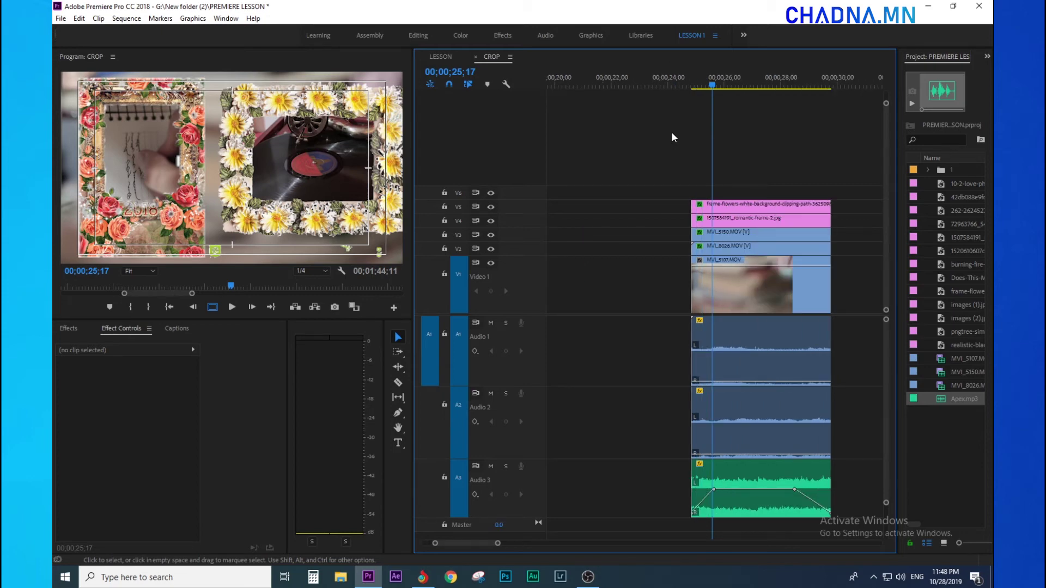
pyautogui.click(428, 570)
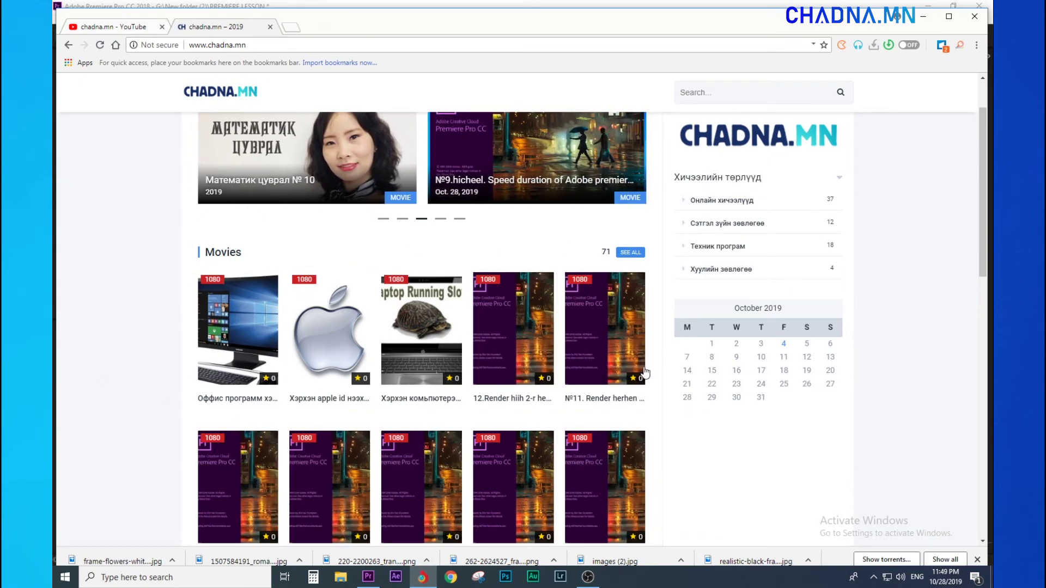
# Browse the chadna.mn homepage, then switch to the chadna.mn YouTube search results tab
pyautogui.scroll(-3, 563, 330)
pyautogui.scroll(-4, 564, 331)
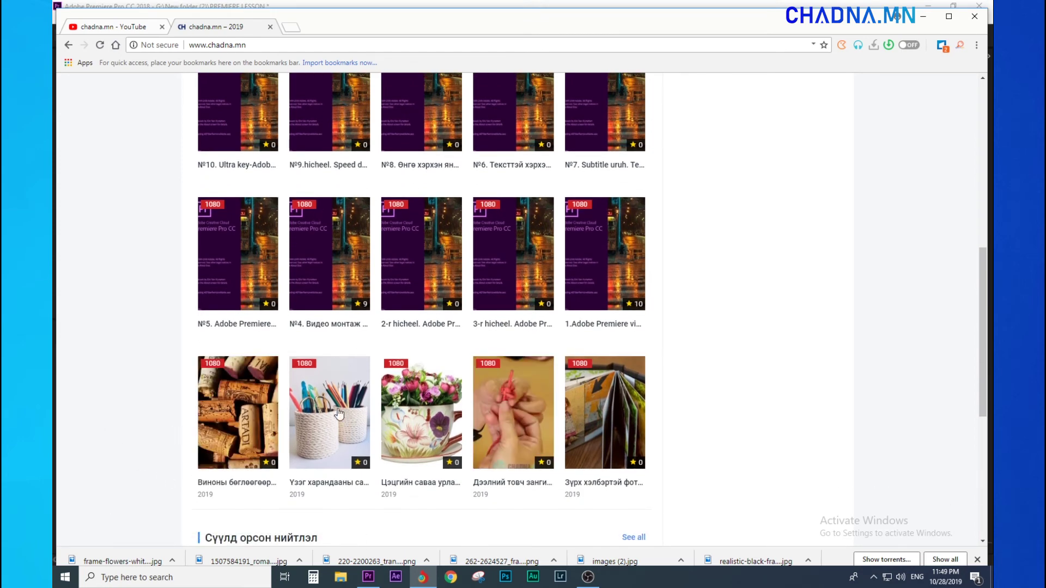
pyautogui.scroll(2, 130, 315)
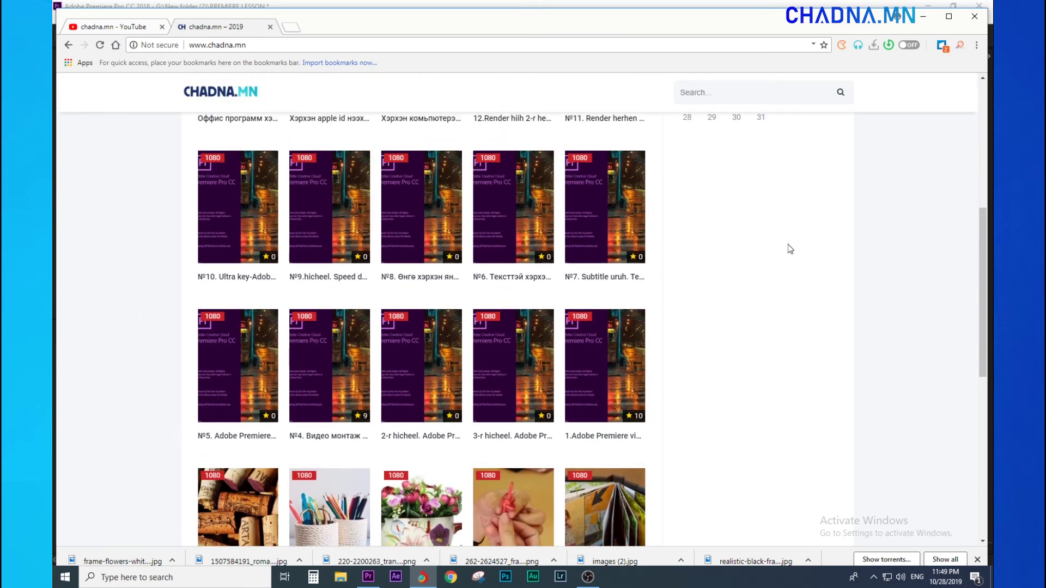
pyautogui.click(111, 28)
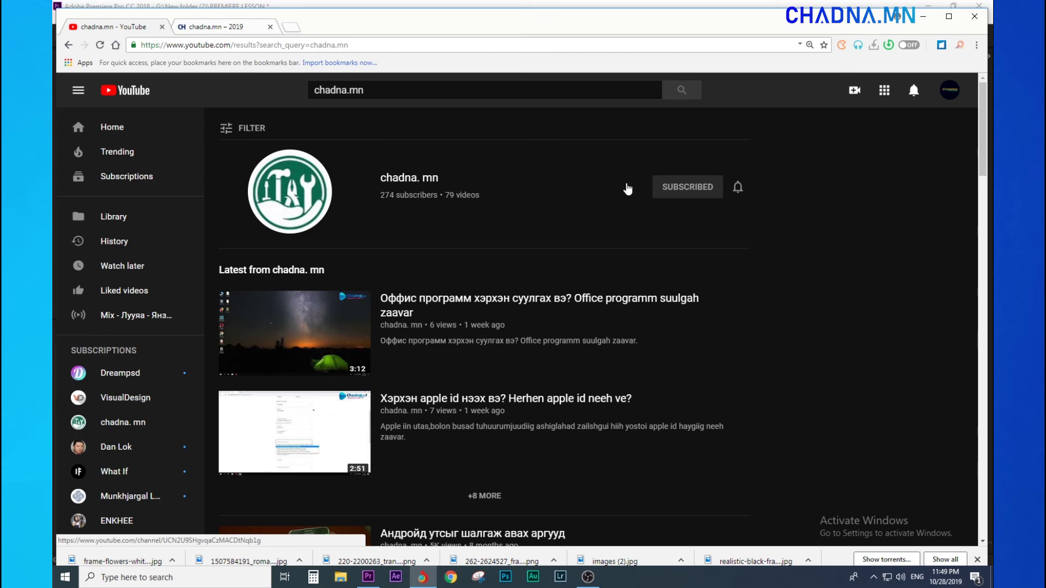
# Keep the chadna. mn subscription, open the channel, and browse its uploads on the Videos tab
pyautogui.click(681, 191)
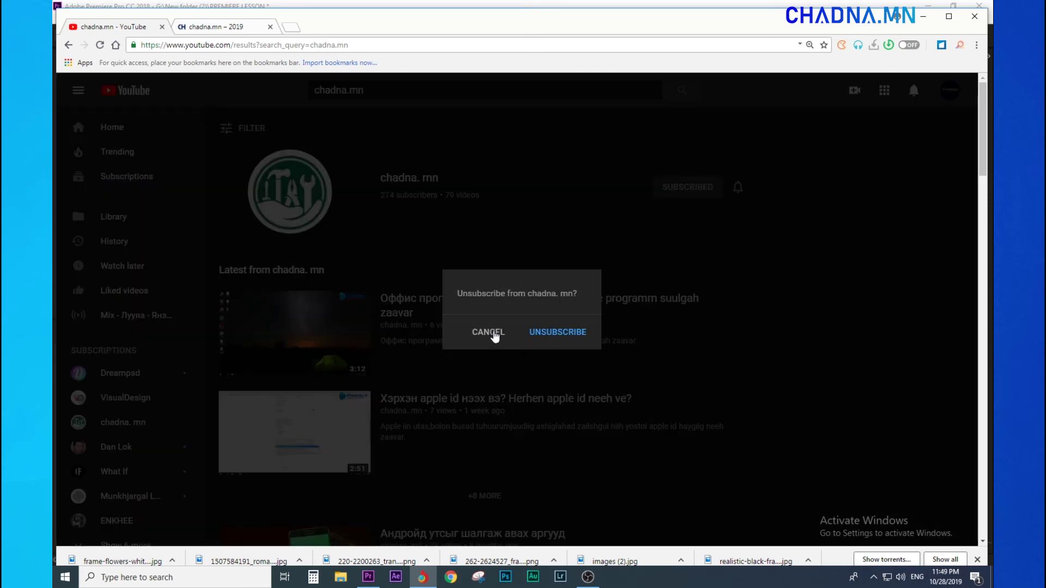
pyautogui.click(495, 333)
pyautogui.click(411, 185)
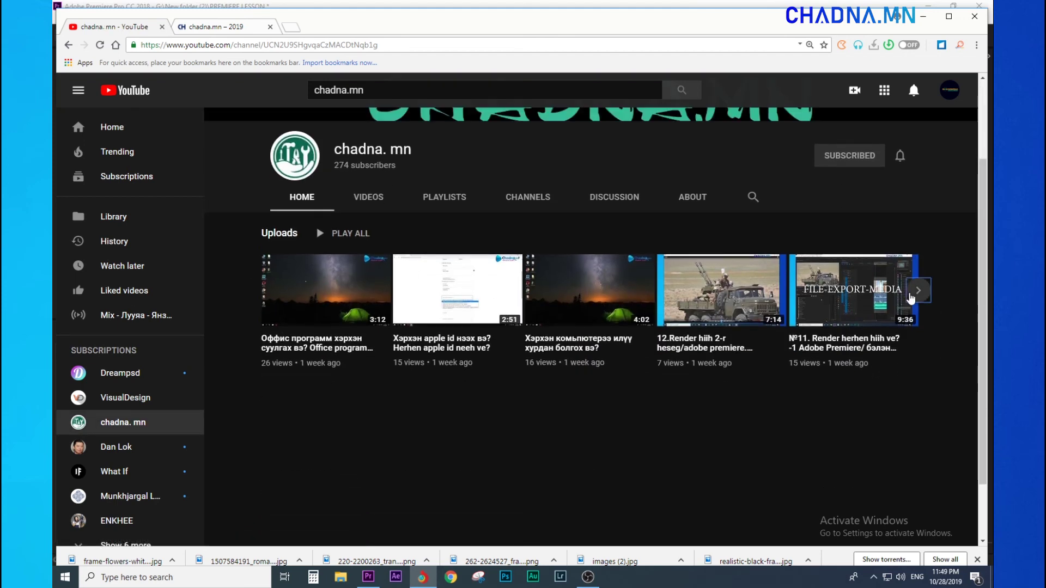
pyautogui.click(917, 291)
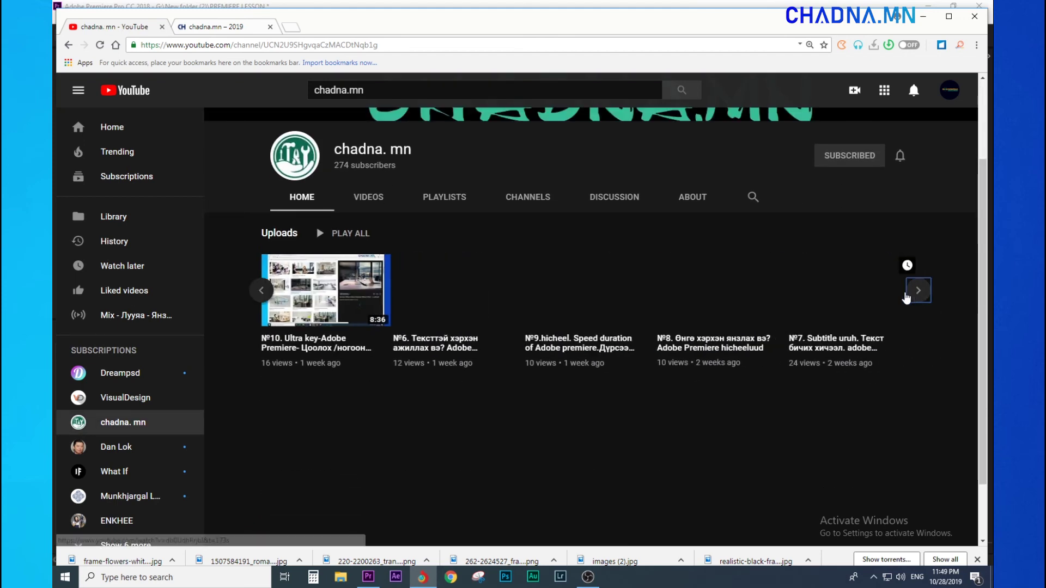
pyautogui.click(368, 198)
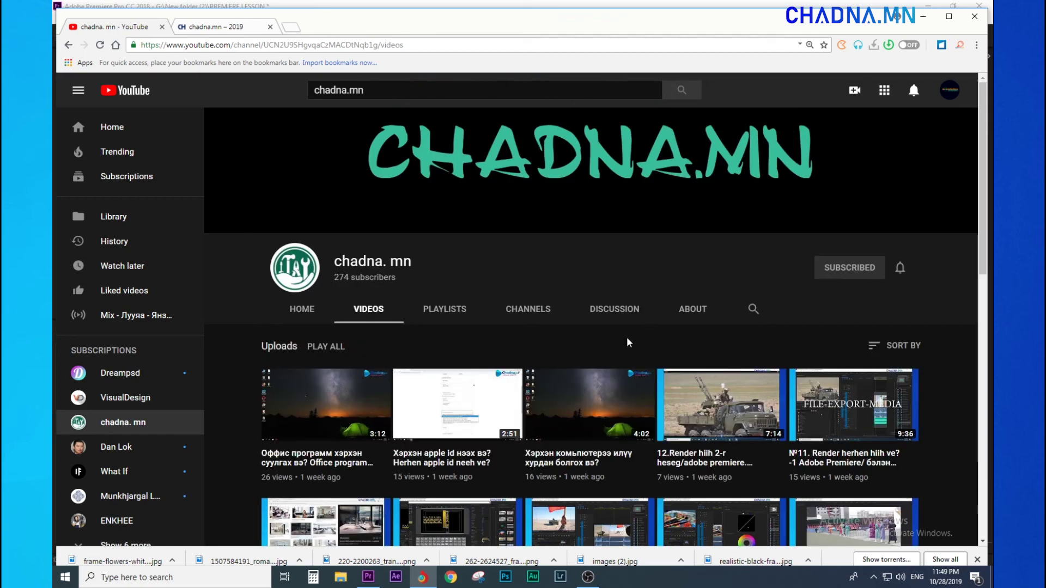
pyautogui.scroll(-3, 593, 345)
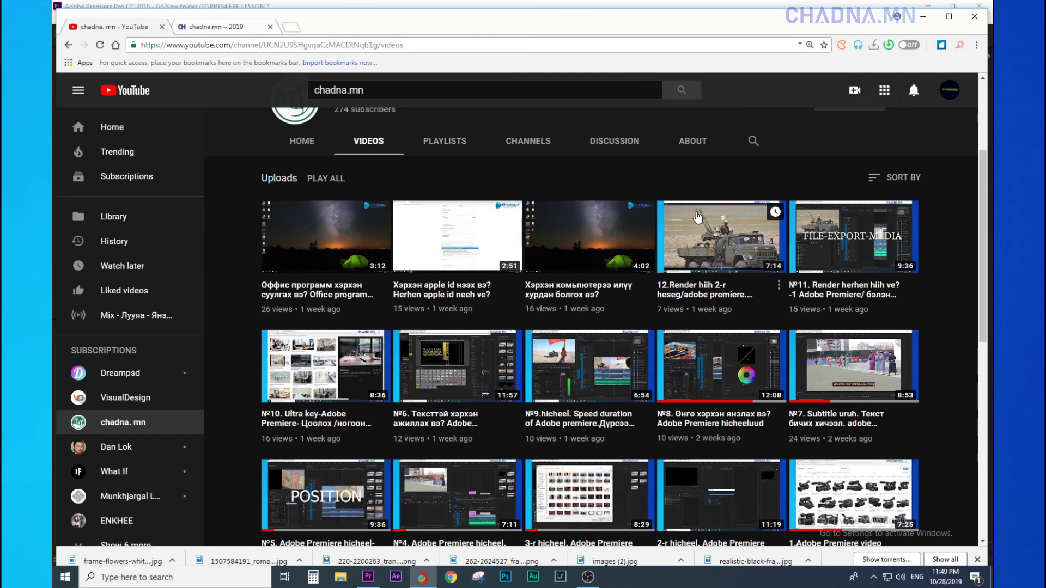